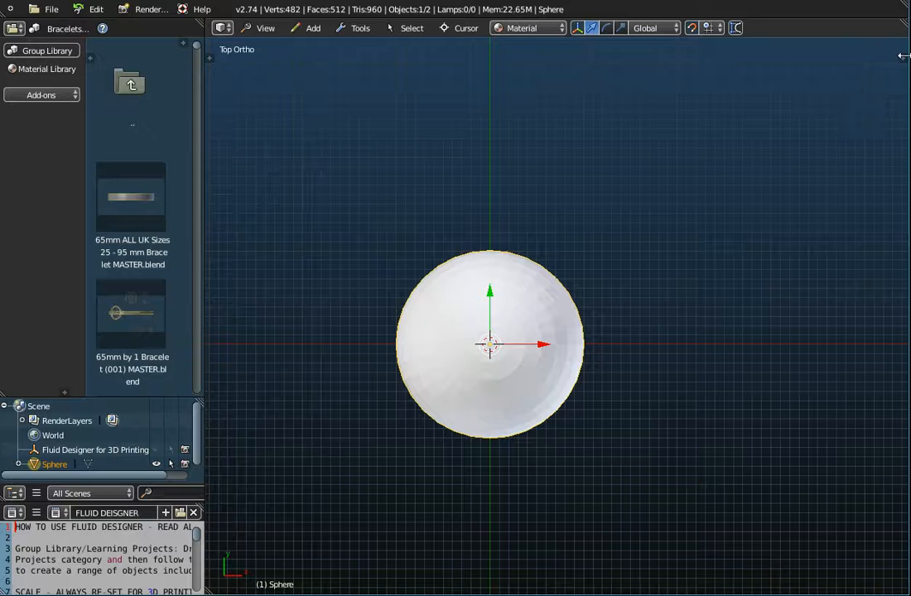
# Show the object properties and the tool shelf, and enlarge the Add UV Sphere settings so all options are visible
pyautogui.click(898, 58)
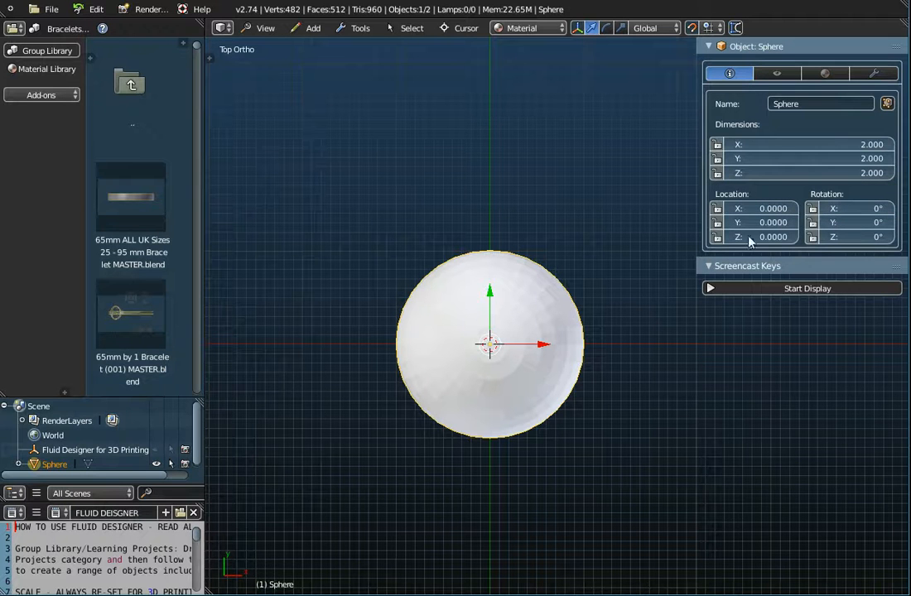
pyautogui.click(213, 58)
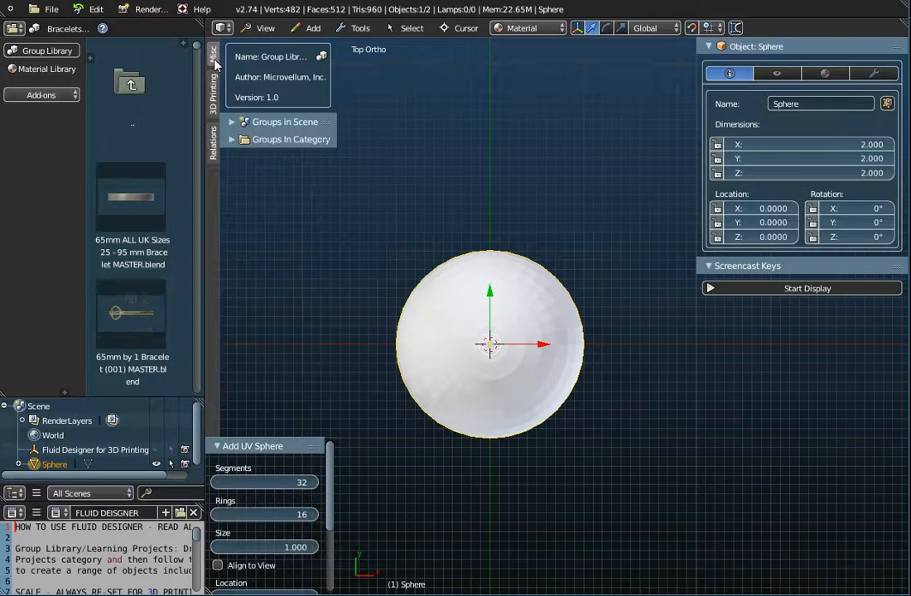
pyautogui.moveTo(255, 436); pyautogui.dragTo(237, 228)
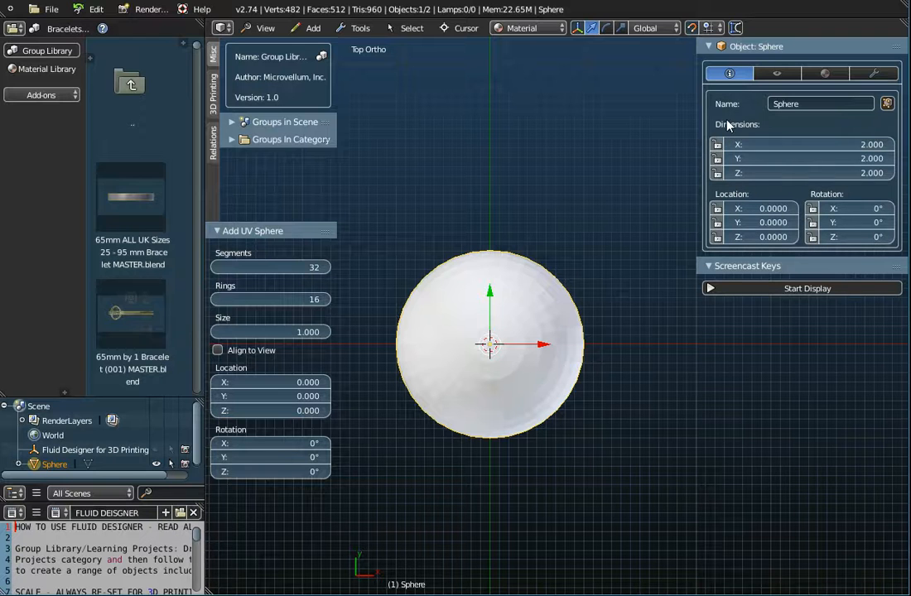
# Set the UV sphere's size to 2
pyautogui.click(265, 333)
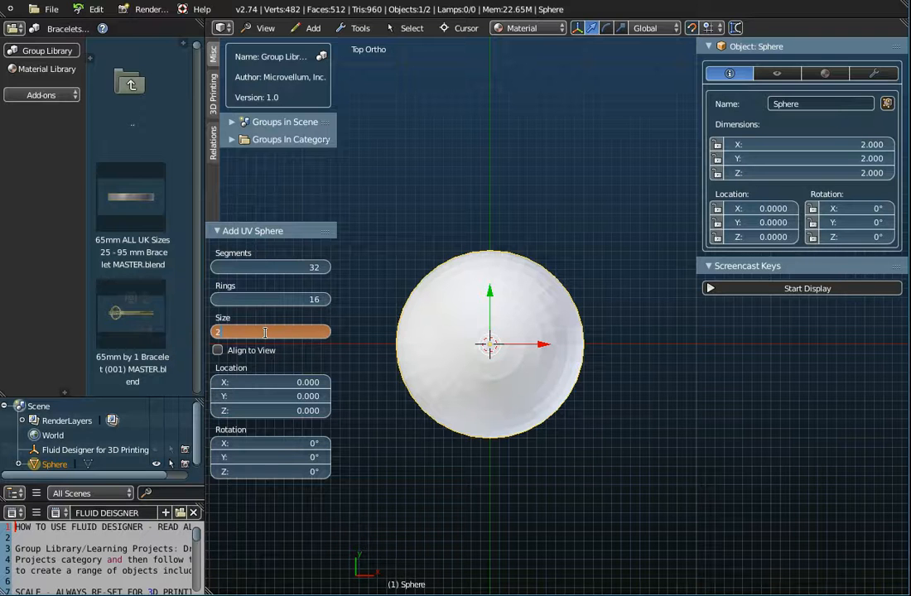
pyautogui.write('2')
pyautogui.press('Return')
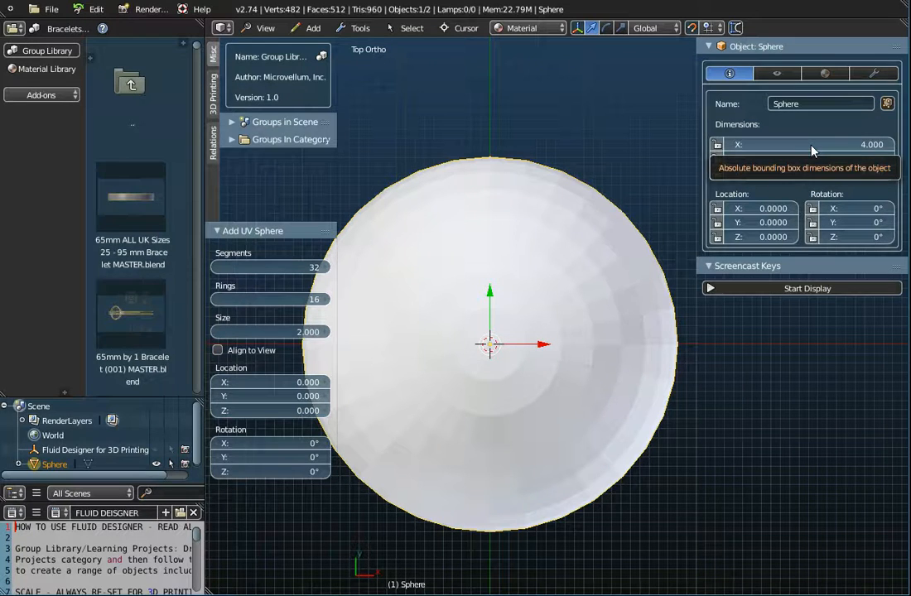
# Start the Screencast Keys display and collapse its section
pyautogui.click(769, 288)
pyautogui.click(737, 266)
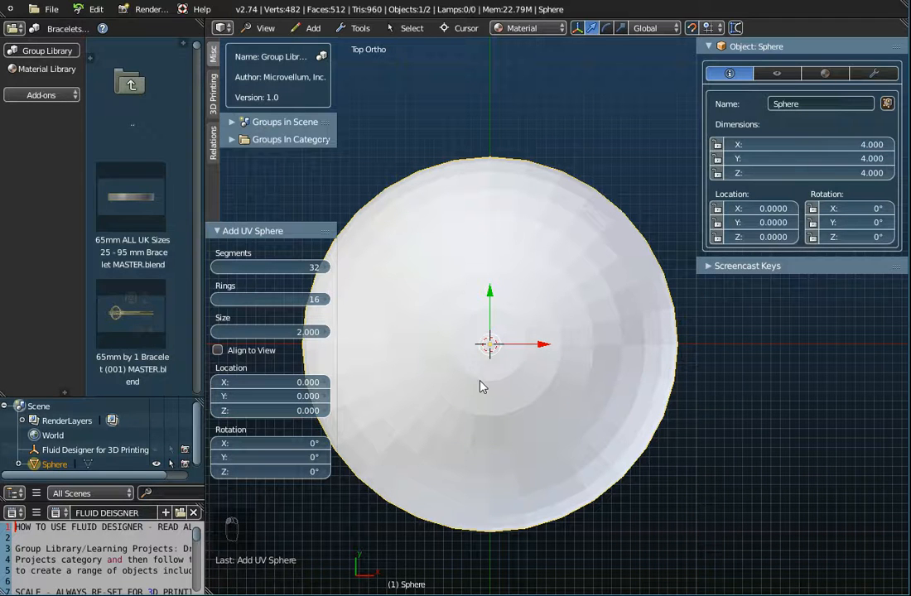
# Set the UV sphere's size back to 1
pyautogui.click(266, 331)
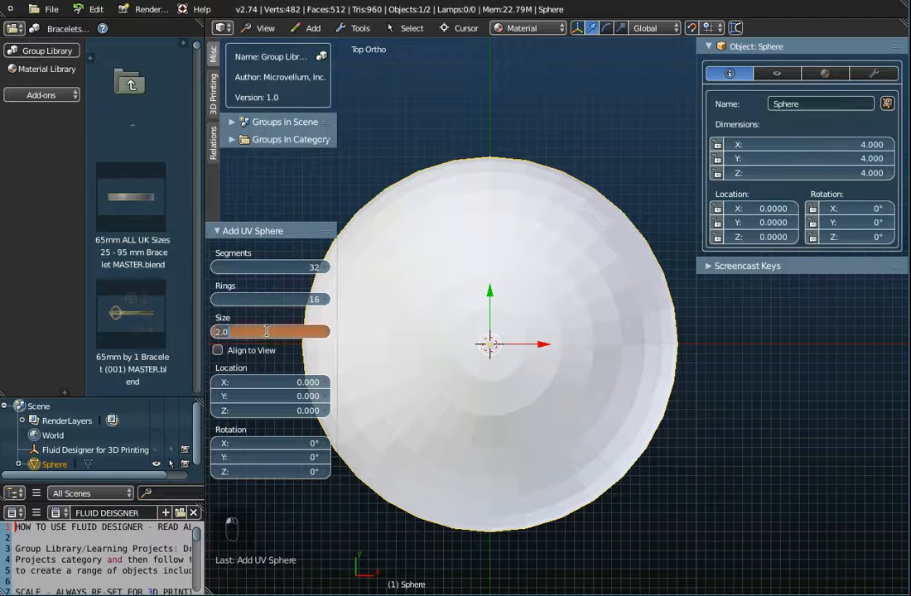
pyautogui.write('1')
pyautogui.press('Return')
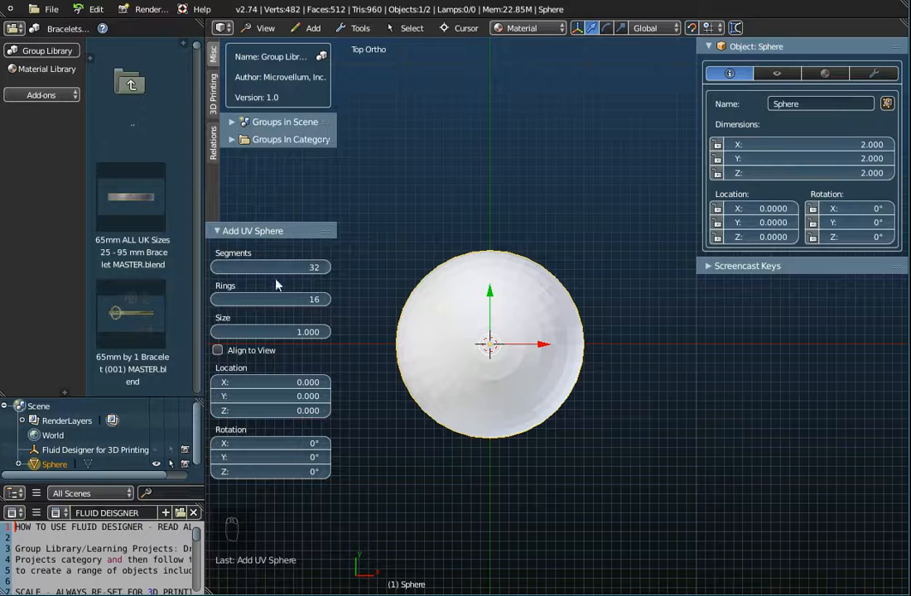
# Reduce the UV sphere's segments to 5
pyautogui.scroll(4, 474, 333)
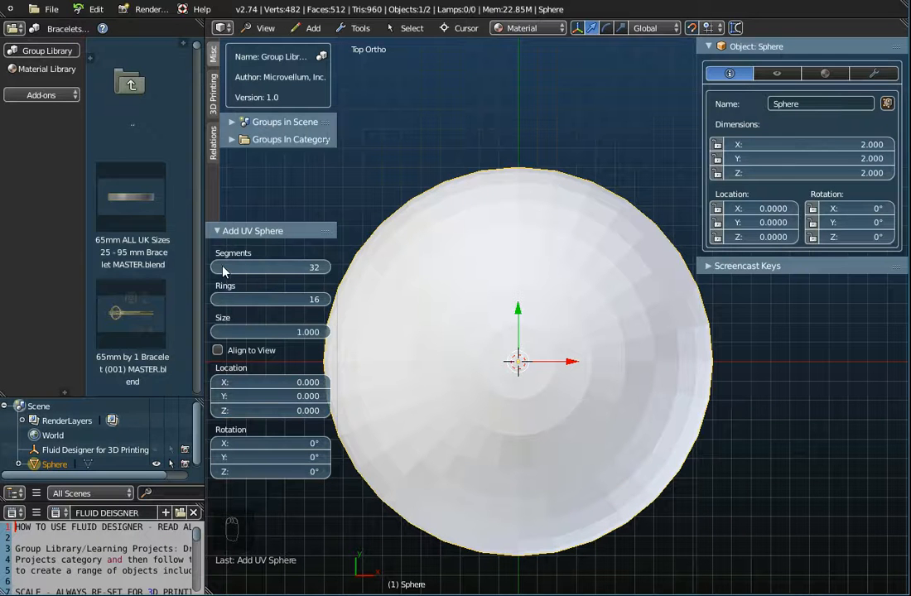
pyautogui.moveTo(217, 272); pyautogui.dragTo(217, 273)
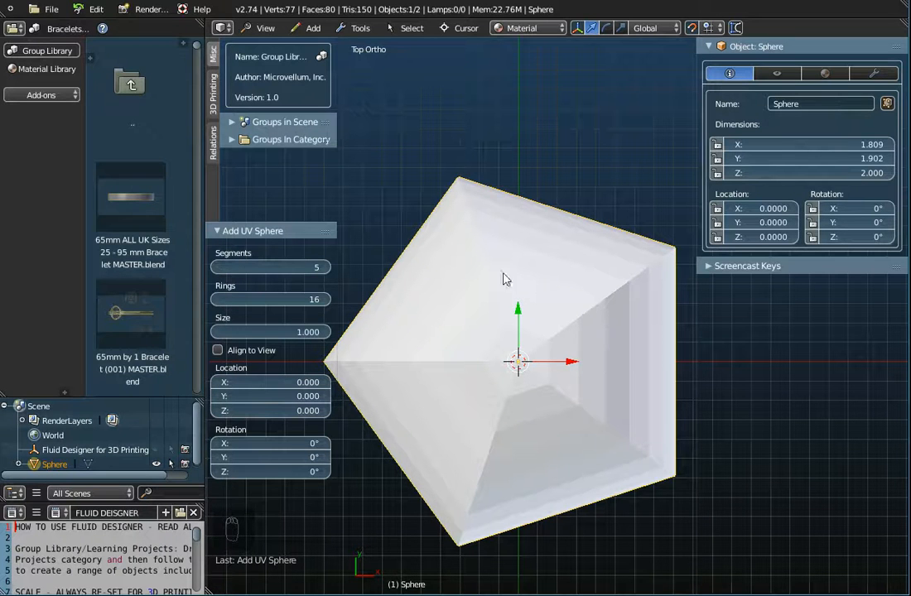
# Raise the UV sphere's segments to 63
pyautogui.moveTo(323, 267); pyautogui.dragTo(326, 267)
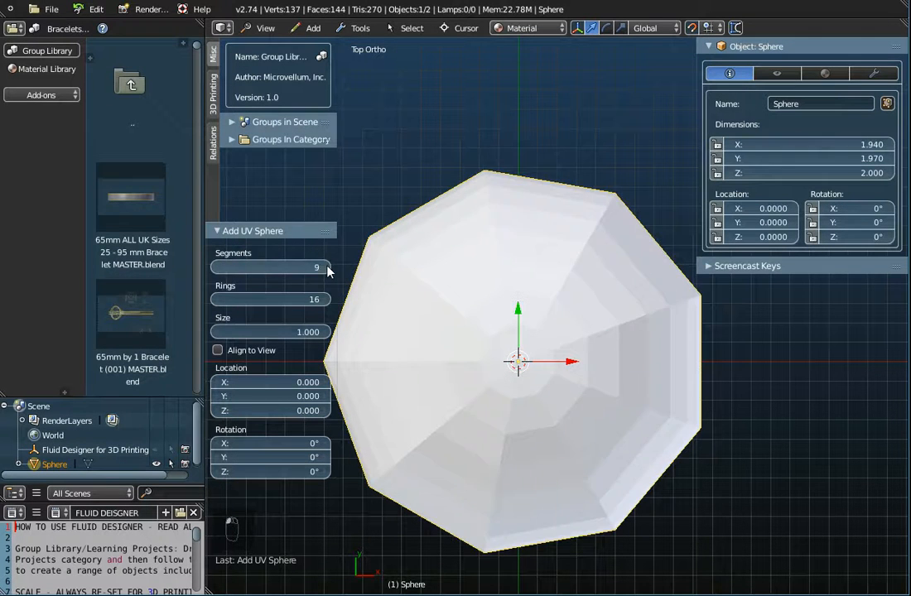
pyautogui.click(326, 267)
pyautogui.click(326, 267)
pyautogui.click(325, 267)
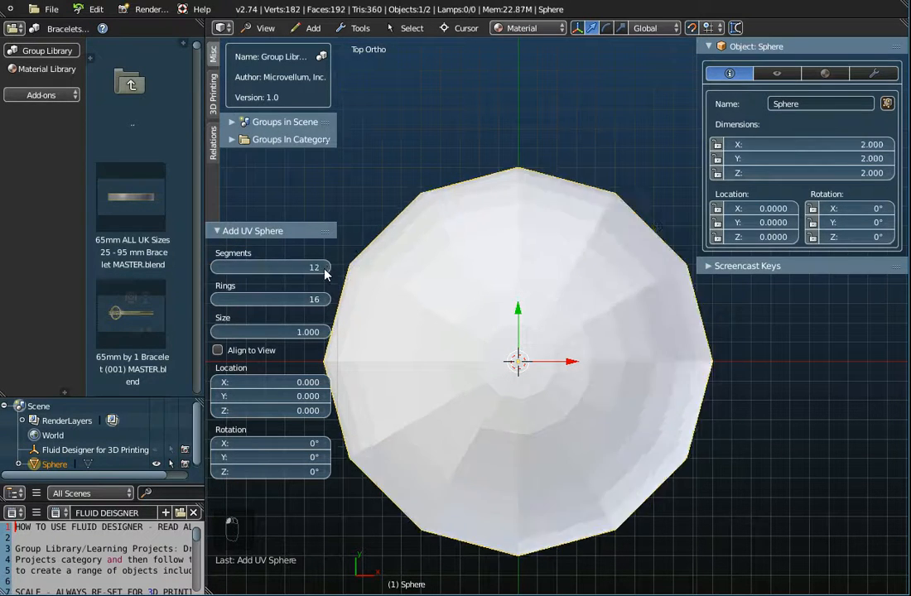
pyautogui.click(324, 268)
pyautogui.click(324, 268)
pyautogui.click(326, 267)
pyautogui.click(325, 267)
pyautogui.click(326, 268)
pyautogui.click(325, 268)
pyautogui.click(324, 268)
pyautogui.click(325, 269)
pyautogui.click(324, 269)
pyautogui.click(325, 268)
pyautogui.click(324, 269)
pyautogui.click(325, 269)
pyautogui.click(325, 268)
pyautogui.doubleClick(325, 269)
pyautogui.doubleClick(325, 268)
pyautogui.doubleClick(325, 268)
pyautogui.doubleClick(324, 269)
pyautogui.click(325, 268)
pyautogui.doubleClick(324, 268)
pyautogui.click(325, 268)
pyautogui.doubleClick(325, 268)
pyautogui.doubleClick(325, 267)
pyautogui.doubleClick(325, 267)
pyautogui.doubleClick(324, 268)
pyautogui.click(325, 268)
pyautogui.doubleClick(325, 268)
pyautogui.doubleClick(325, 267)
pyautogui.click(325, 267)
pyautogui.click(325, 268)
pyautogui.doubleClick(325, 268)
pyautogui.doubleClick(325, 268)
pyautogui.click(325, 268)
pyautogui.doubleClick(325, 268)
pyautogui.click(325, 268)
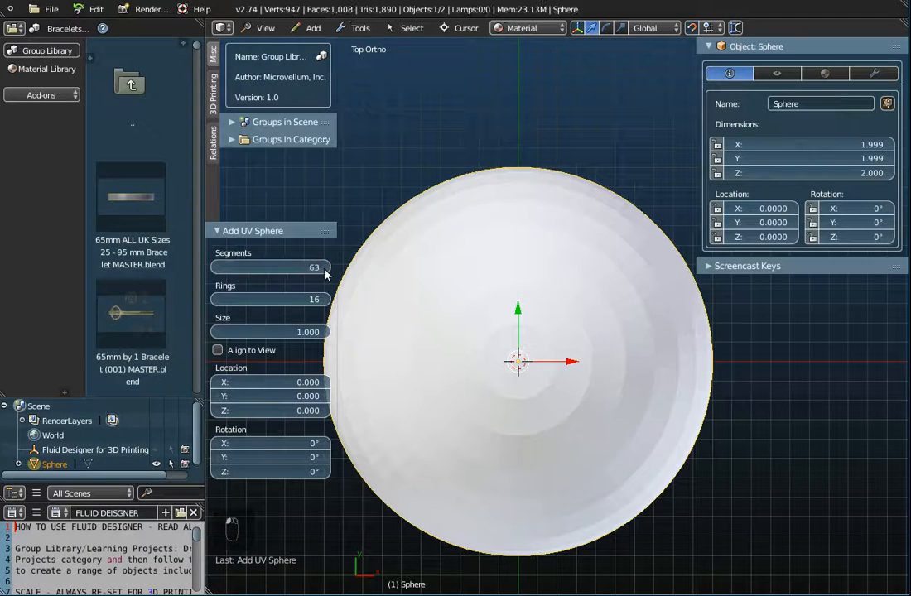
# Set the UV sphere's segments back to 32
pyautogui.click(289, 266)
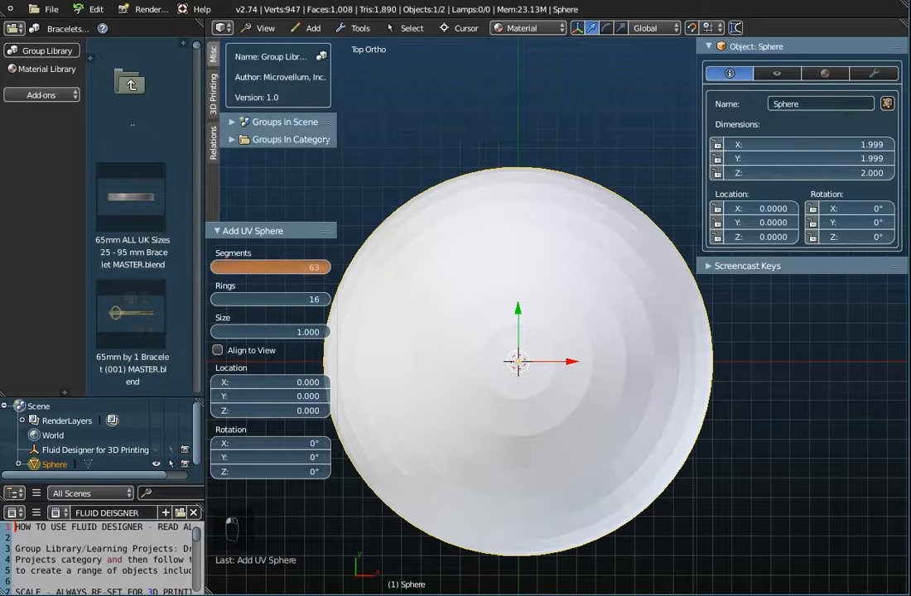
pyautogui.press('Return')
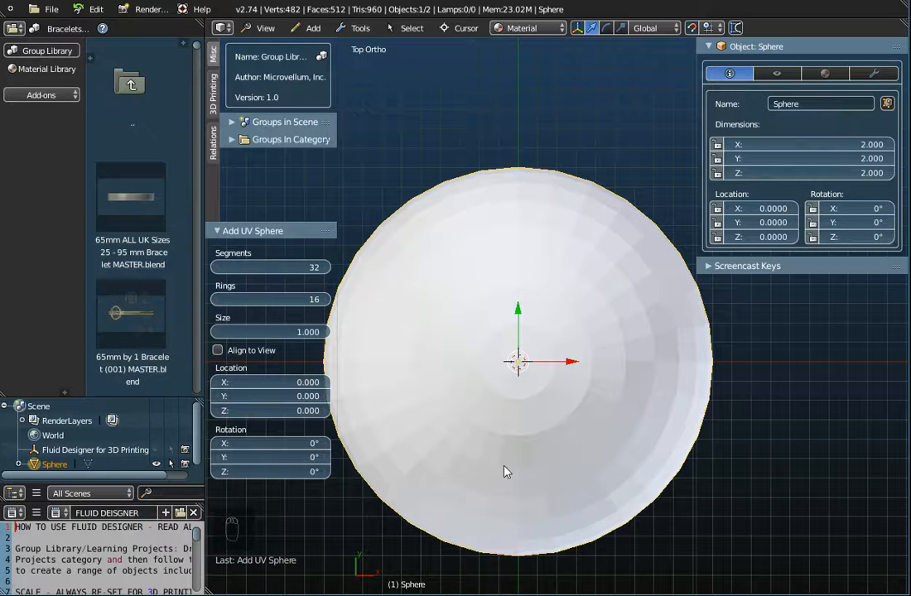
# Reduce the UV sphere's rings to 4
pyautogui.moveTo(509, 468); pyautogui.dragTo(520, 329, button='middle')
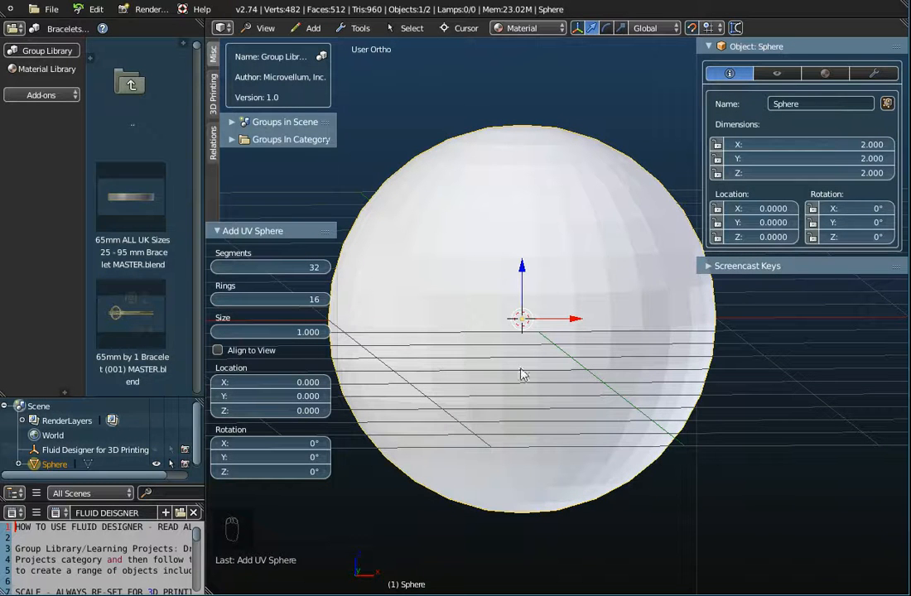
pyautogui.scroll(4, 520, 319)
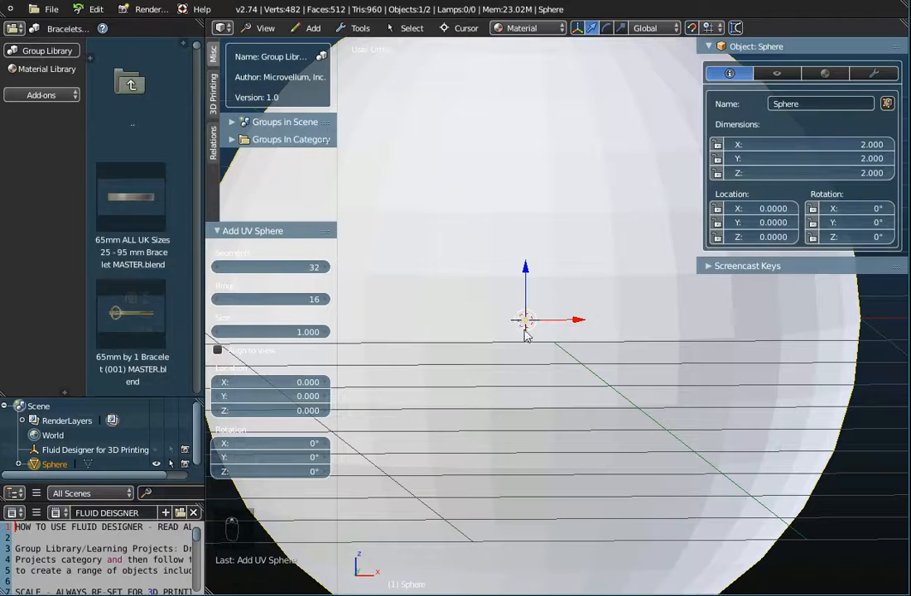
pyautogui.scroll(-4, 526, 253)
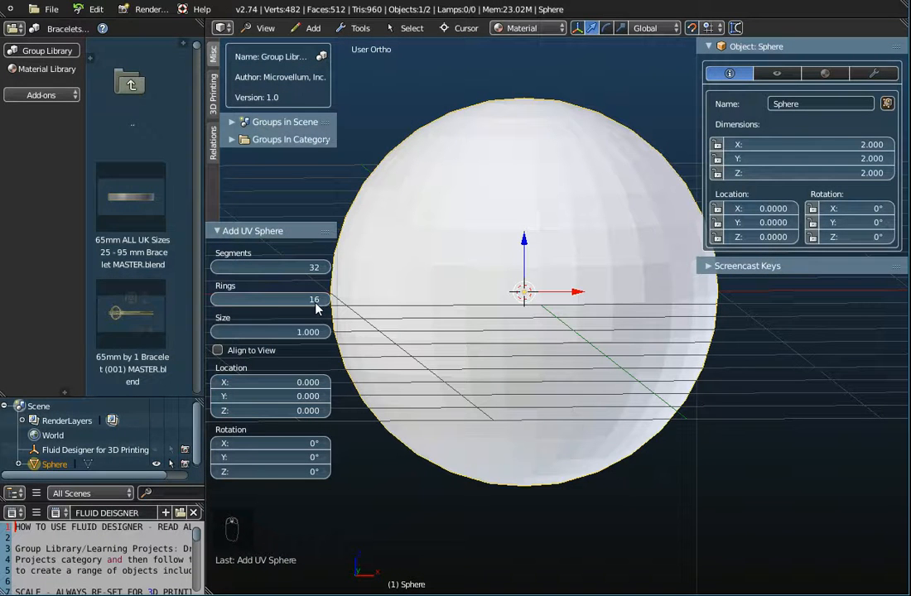
pyautogui.click(217, 302)
pyautogui.click(217, 303)
pyautogui.click(217, 300)
pyautogui.click(217, 300)
pyautogui.click(217, 300)
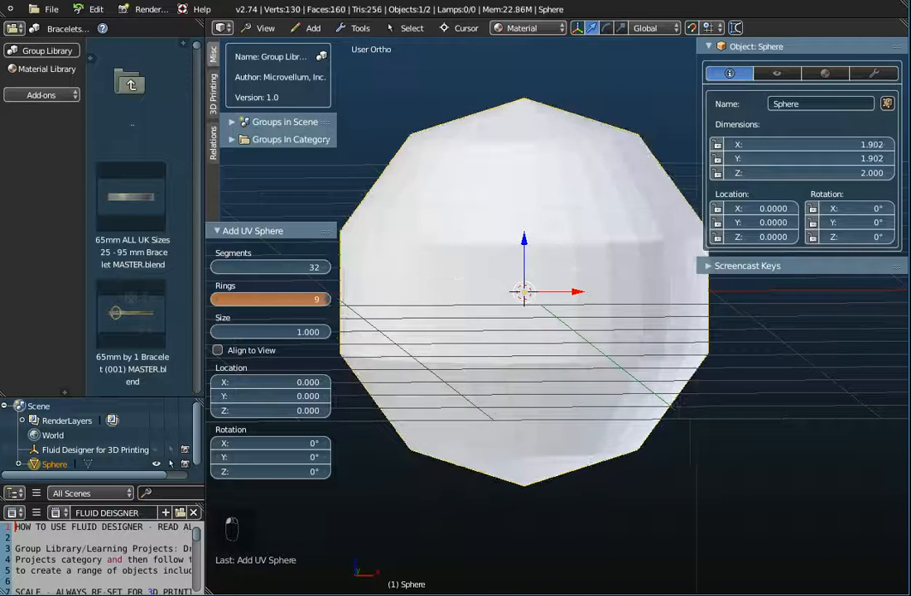
pyautogui.click(217, 300)
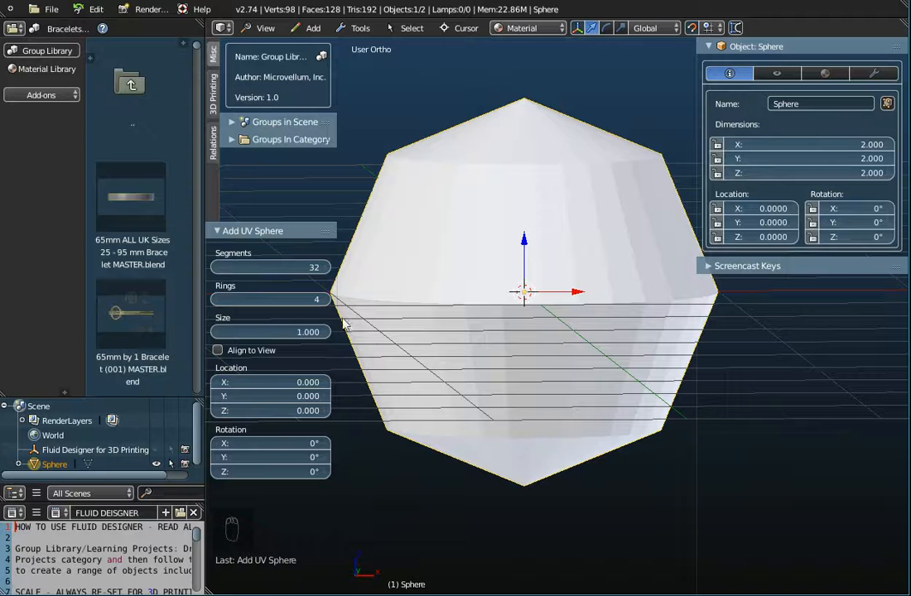
# Raise the UV sphere's rings to 32
pyautogui.click(326, 300)
pyautogui.click(327, 300)
pyautogui.click(326, 300)
pyautogui.click(326, 300)
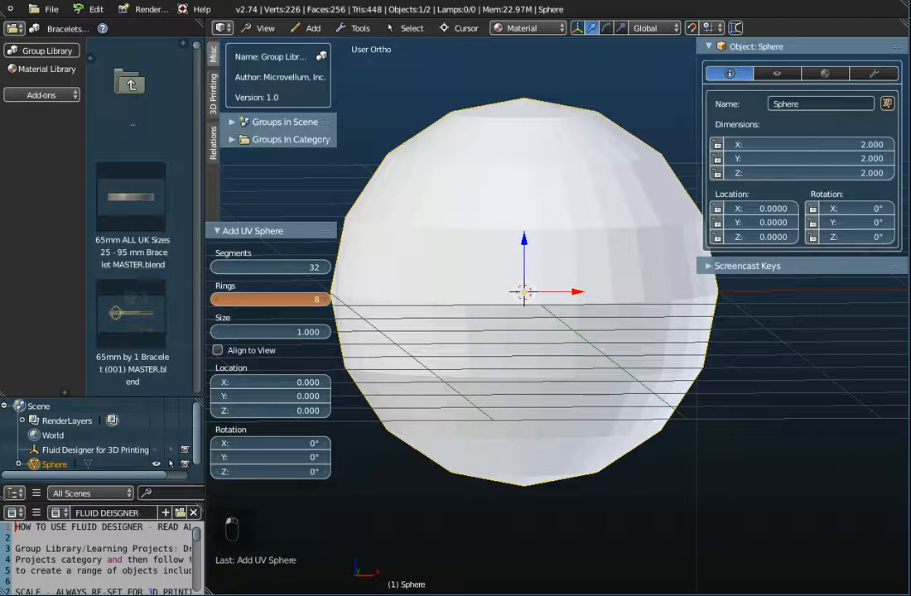
pyautogui.click(326, 303)
pyautogui.click(326, 304)
pyautogui.click(326, 303)
pyautogui.click(325, 303)
pyautogui.click(326, 303)
pyautogui.click(326, 303)
pyautogui.click(326, 303)
pyautogui.click(326, 303)
pyautogui.click(325, 303)
pyautogui.click(325, 303)
pyautogui.click(326, 303)
pyautogui.click(325, 304)
pyautogui.click(326, 303)
pyautogui.click(326, 303)
pyautogui.click(326, 303)
pyautogui.click(326, 304)
pyautogui.click(326, 303)
pyautogui.click(326, 303)
pyautogui.click(326, 303)
pyautogui.click(326, 303)
pyautogui.click(326, 303)
pyautogui.click(326, 303)
pyautogui.click(326, 303)
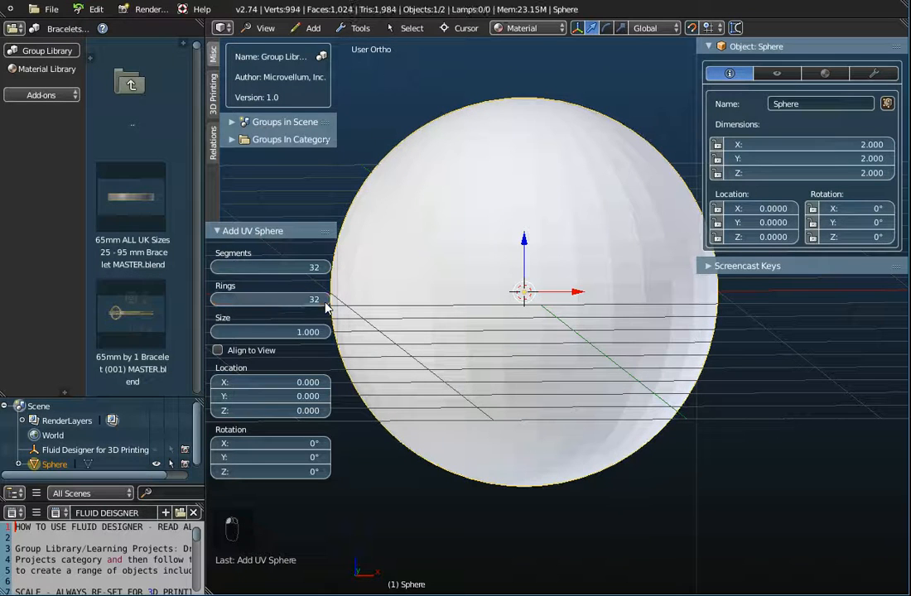
# Set the UV sphere's rings to 8
pyautogui.click(214, 303)
pyautogui.click(213, 303)
pyautogui.click(214, 303)
pyautogui.click(214, 304)
pyautogui.click(214, 303)
pyautogui.click(214, 303)
pyautogui.click(214, 300)
pyautogui.click(214, 300)
pyautogui.click(214, 300)
pyautogui.click(215, 299)
pyautogui.click(215, 300)
pyautogui.click(214, 300)
pyautogui.click(215, 300)
pyautogui.click(214, 300)
pyautogui.doubleClick(215, 300)
pyautogui.doubleClick(215, 300)
pyautogui.doubleClick(214, 300)
pyautogui.doubleClick(215, 300)
pyautogui.doubleClick(214, 300)
pyautogui.click(214, 301)
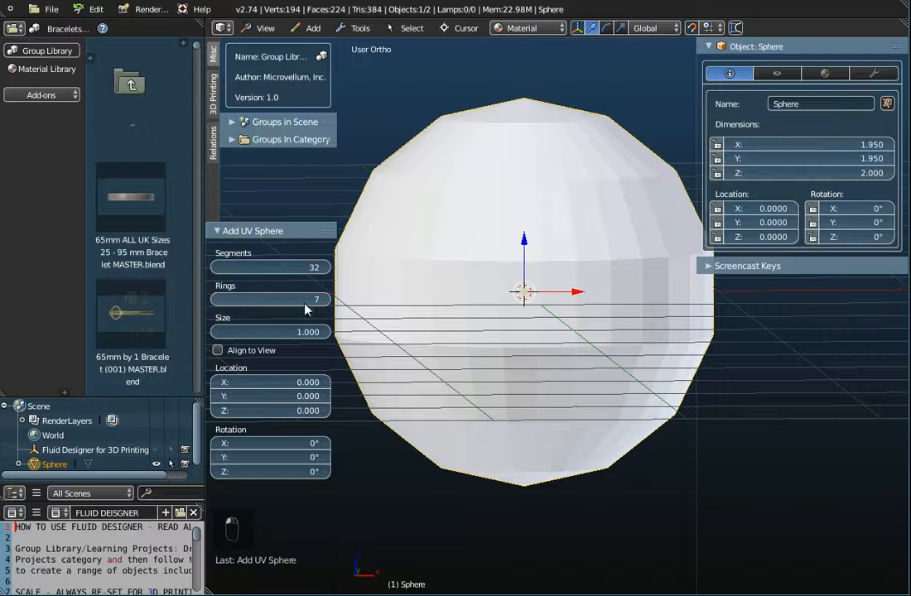
pyautogui.click(325, 300)
# Set the UV sphere's segments to 12
pyautogui.click(217, 268)
pyautogui.click(217, 268)
pyautogui.click(217, 268)
pyautogui.doubleClick(217, 268)
pyautogui.doubleClick(217, 268)
pyautogui.doubleClick(217, 268)
pyautogui.doubleClick(217, 268)
pyautogui.doubleClick(217, 268)
pyautogui.doubleClick(217, 267)
pyautogui.doubleClick(217, 268)
pyautogui.doubleClick(217, 268)
pyautogui.doubleClick(217, 268)
pyautogui.doubleClick(217, 267)
pyautogui.click(217, 267)
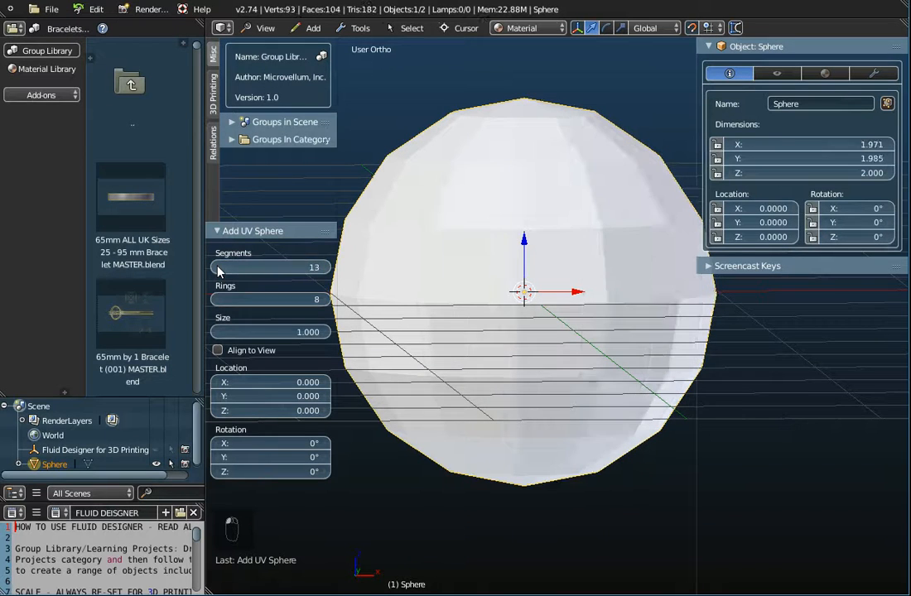
pyautogui.click(217, 268)
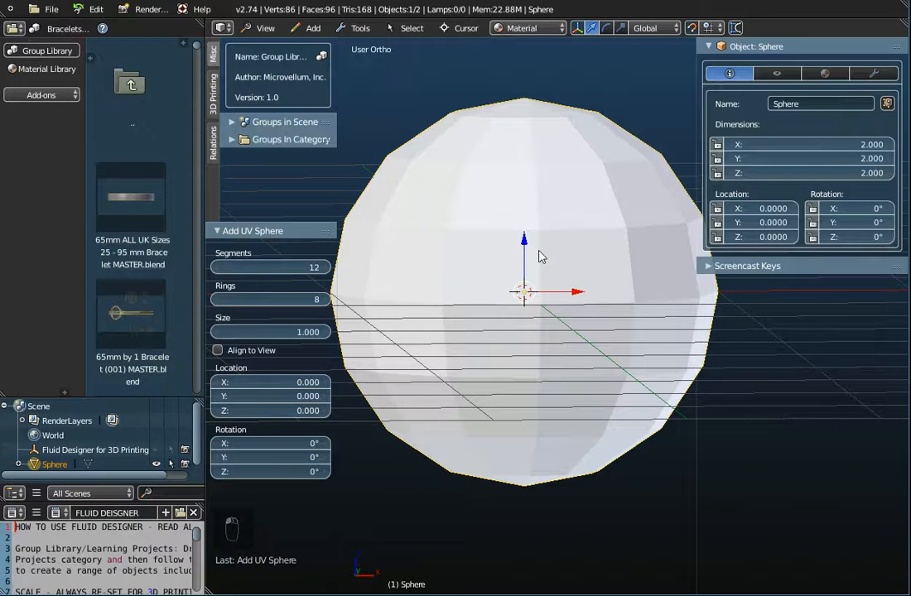
# Switch the sphere between Edit Mode and Object Mode to inspect its mesh, ending in Object Mode
pyautogui.moveTo(545, 252); pyautogui.dragTo(524, 254, button='middle')
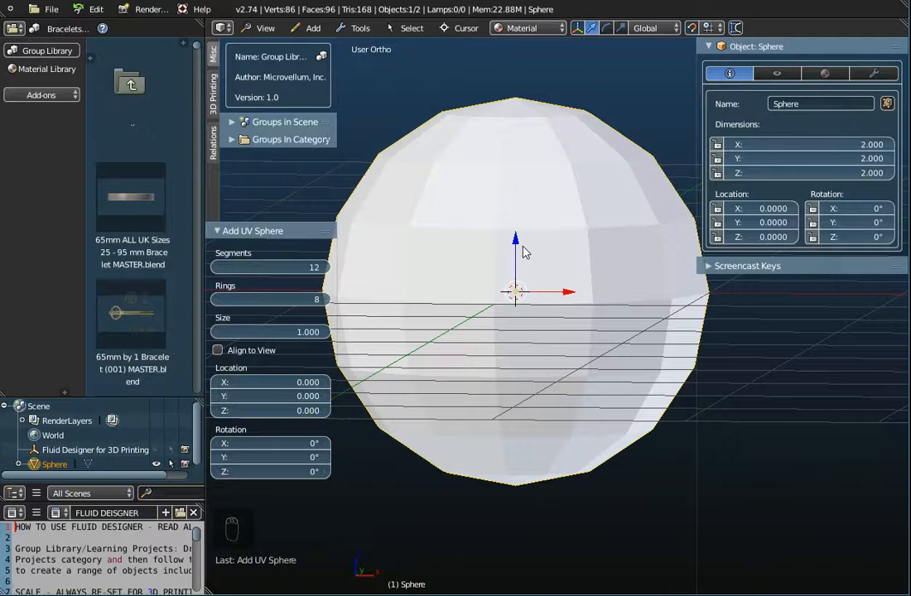
pyautogui.press('Tab')
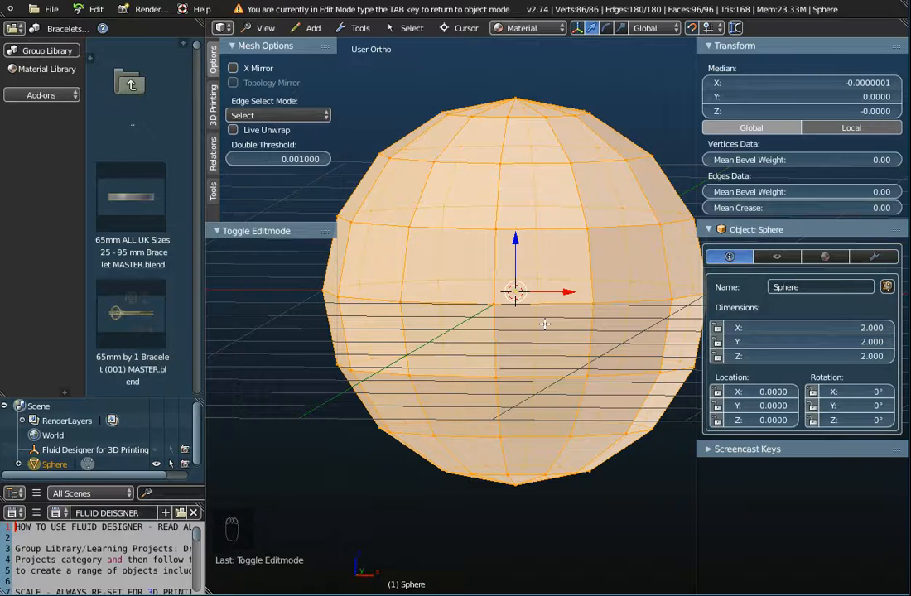
pyautogui.press('Tab')
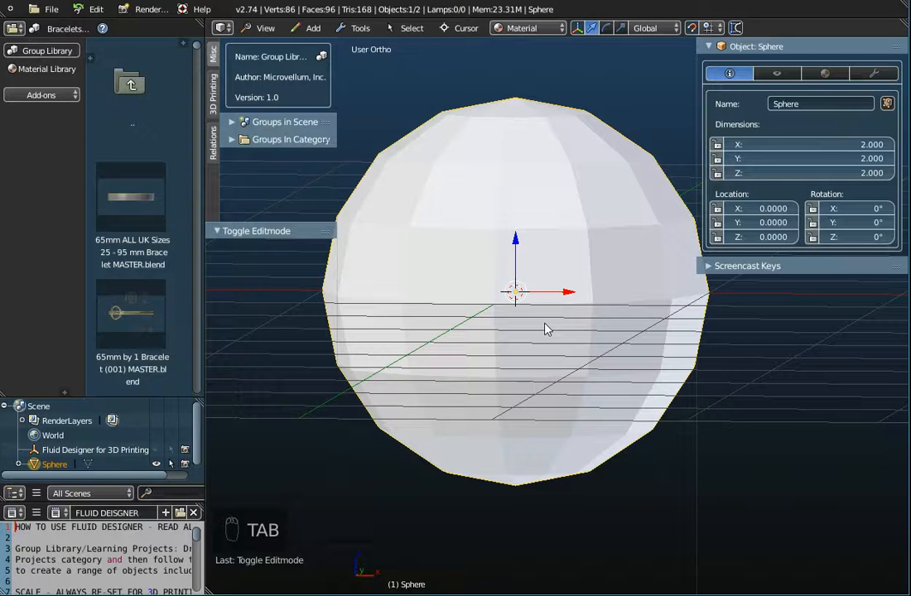
pyautogui.press('Tab')
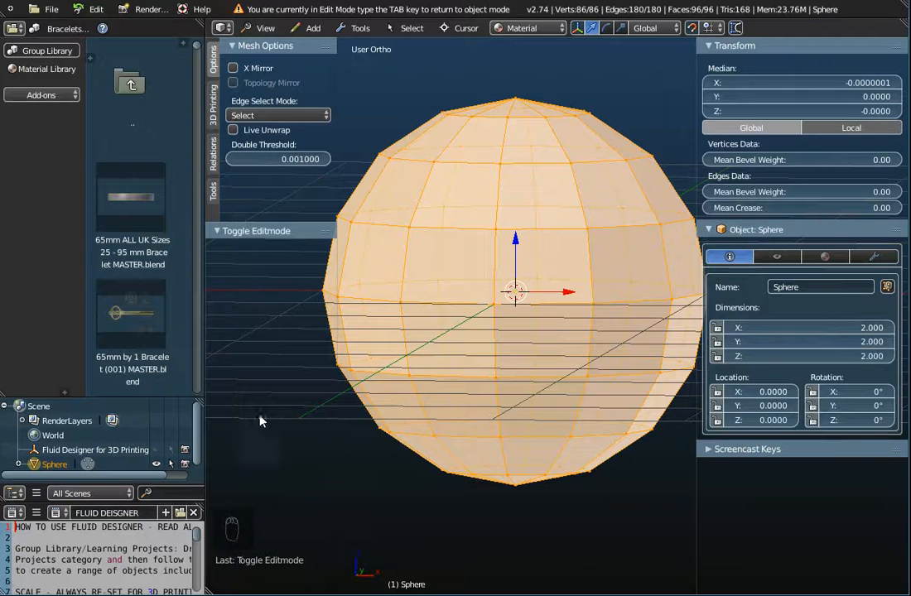
pyautogui.press('Tab')
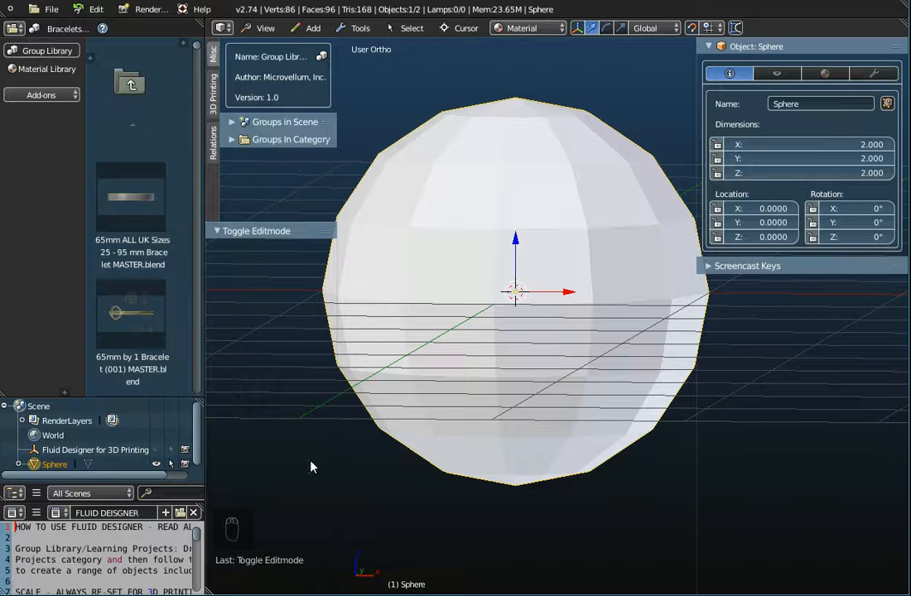
# Hide the tool shelf and enter Edit Mode on the sphere
pyautogui.press('t')
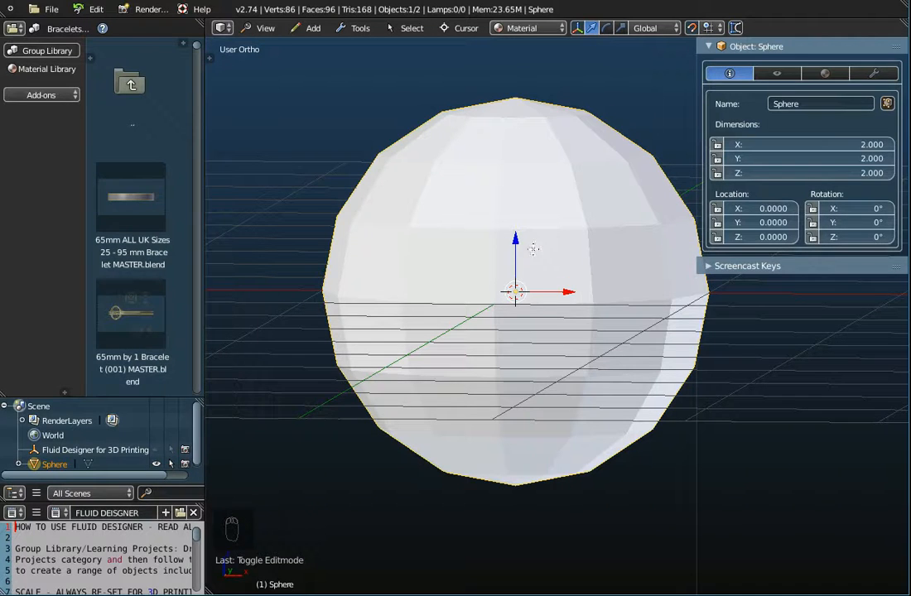
pyautogui.press('Tab')
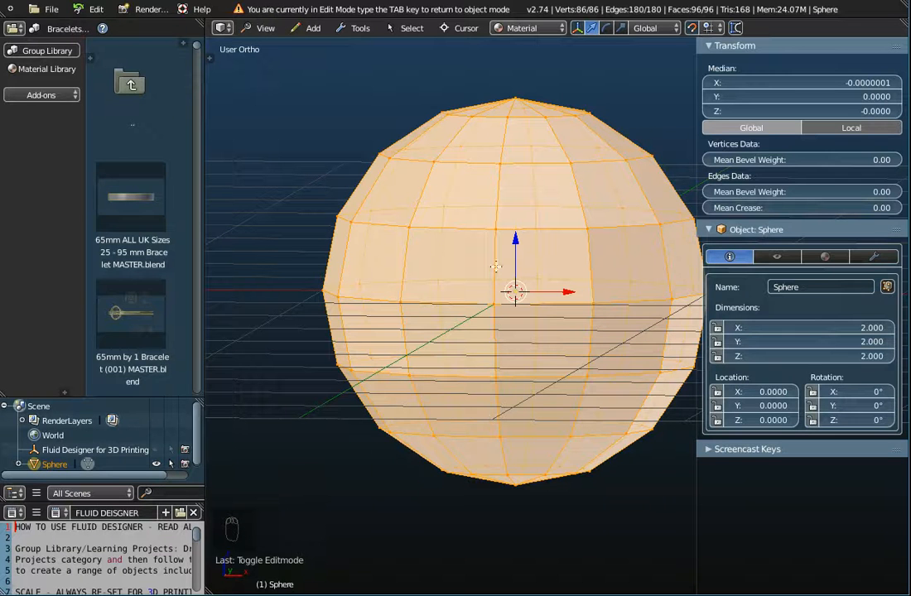
# Deselect all of the sphere's vertices, edges and faces
pyautogui.moveTo(511, 215); pyautogui.dragTo(478, 289, button='middle')
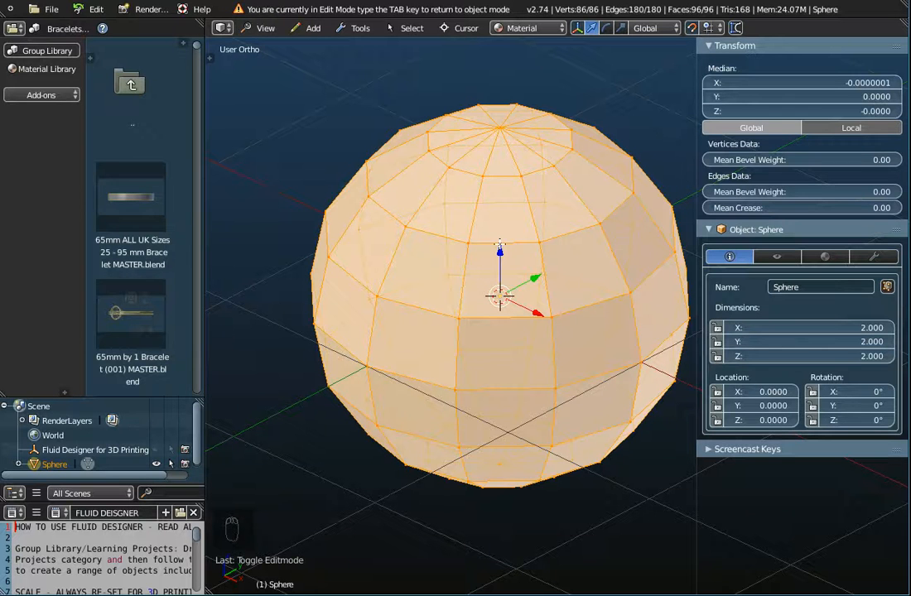
pyautogui.click(411, 30)
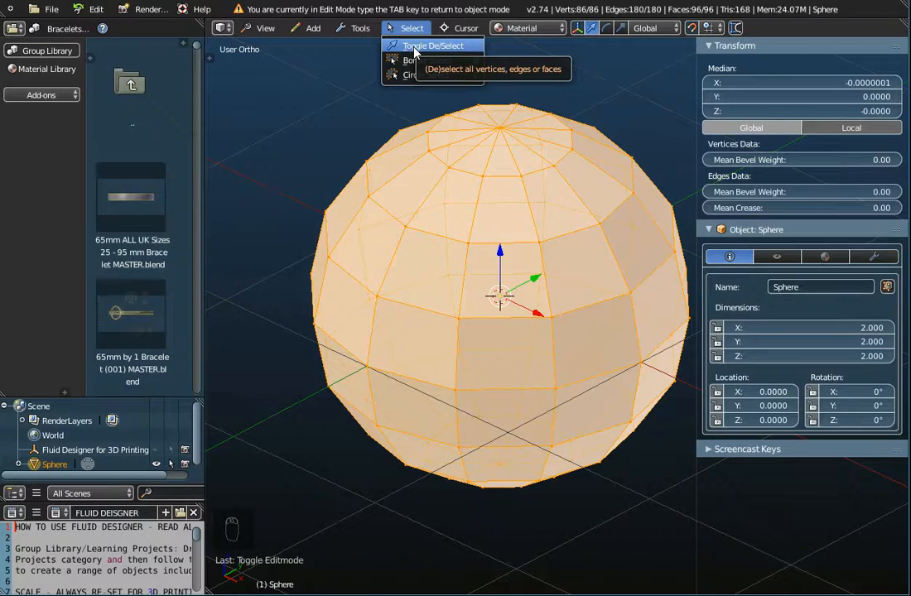
pyautogui.click(414, 47)
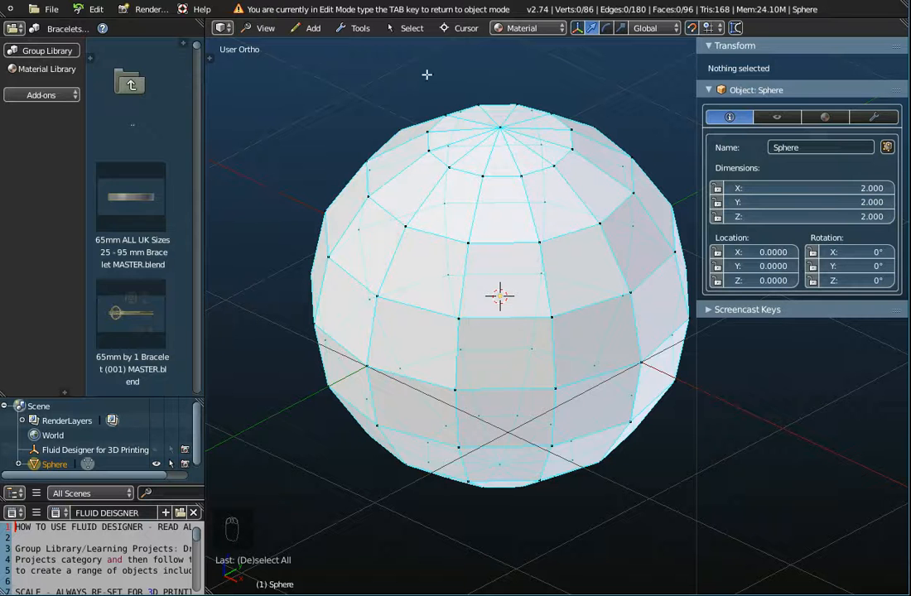
# Toggle the selection of the sphere's entire mesh on and off several times, ending with nothing selected
pyautogui.click(412, 28)
pyautogui.click(411, 47)
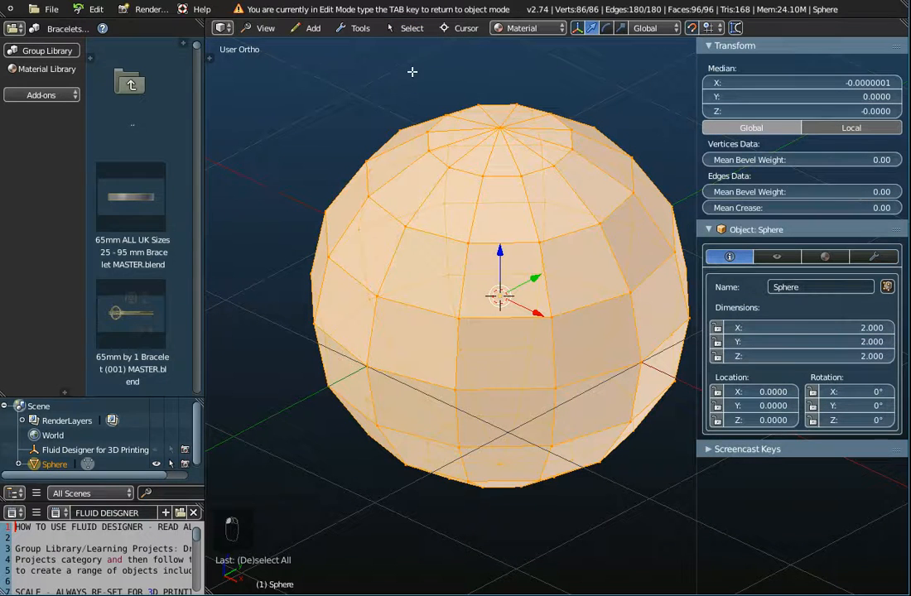
pyautogui.click(412, 28)
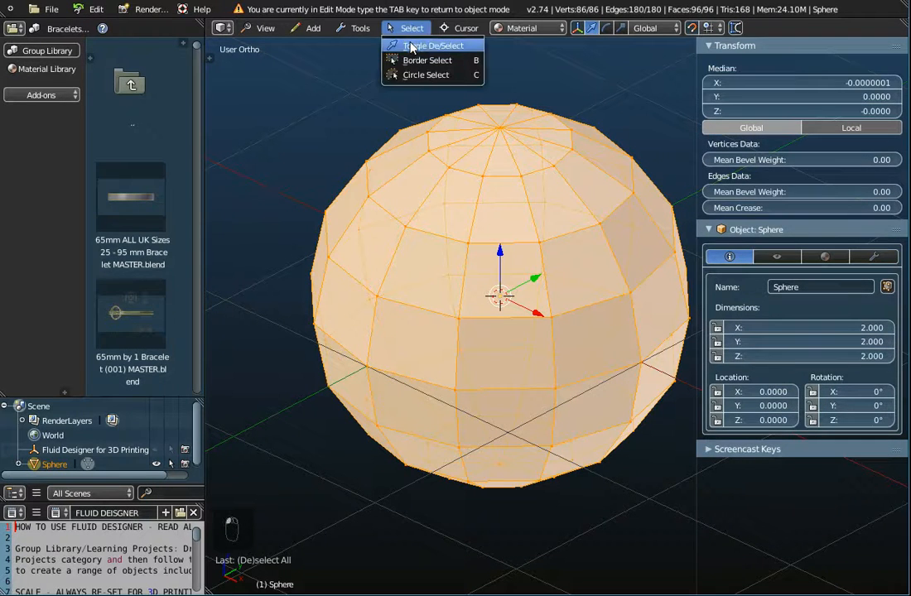
pyautogui.click(412, 47)
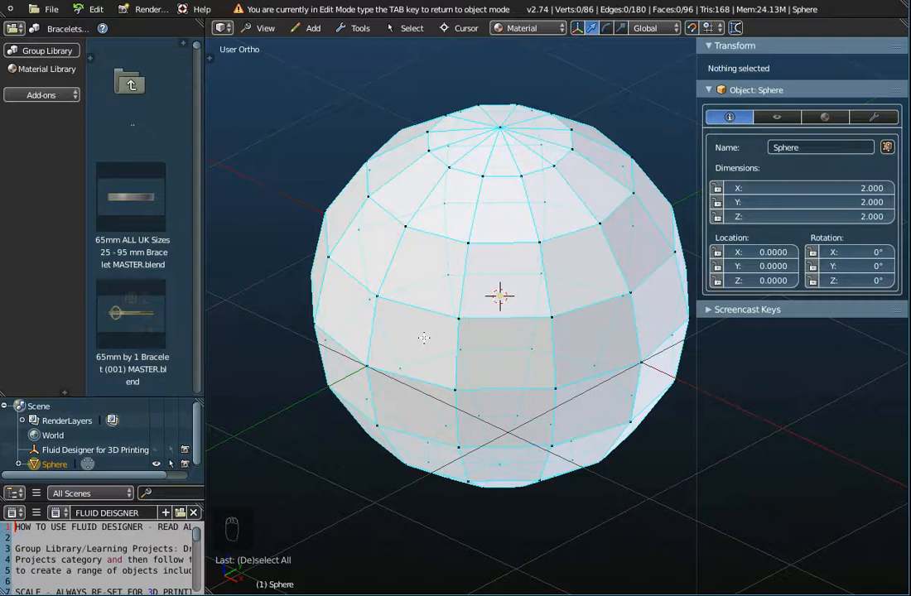
pyautogui.press('a')
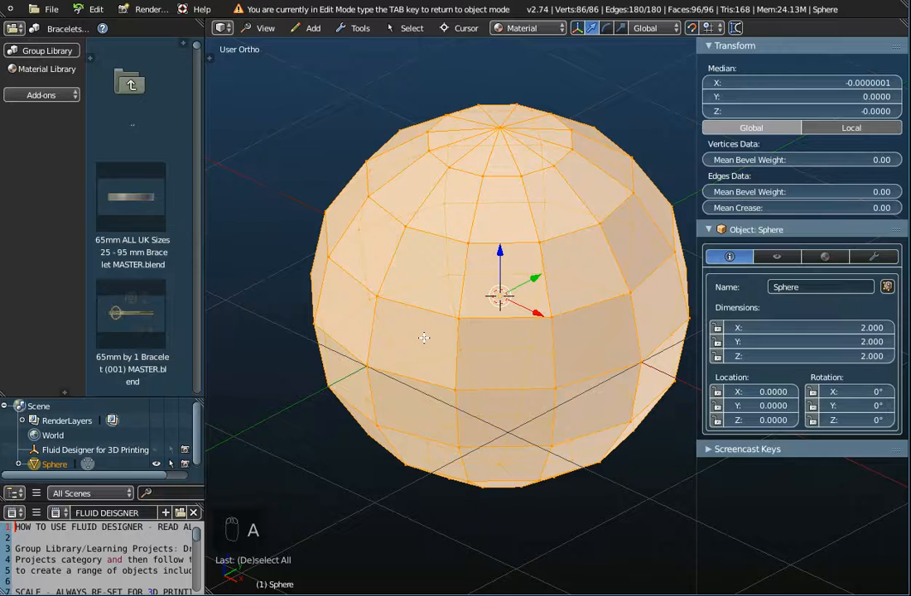
pyautogui.press('a')
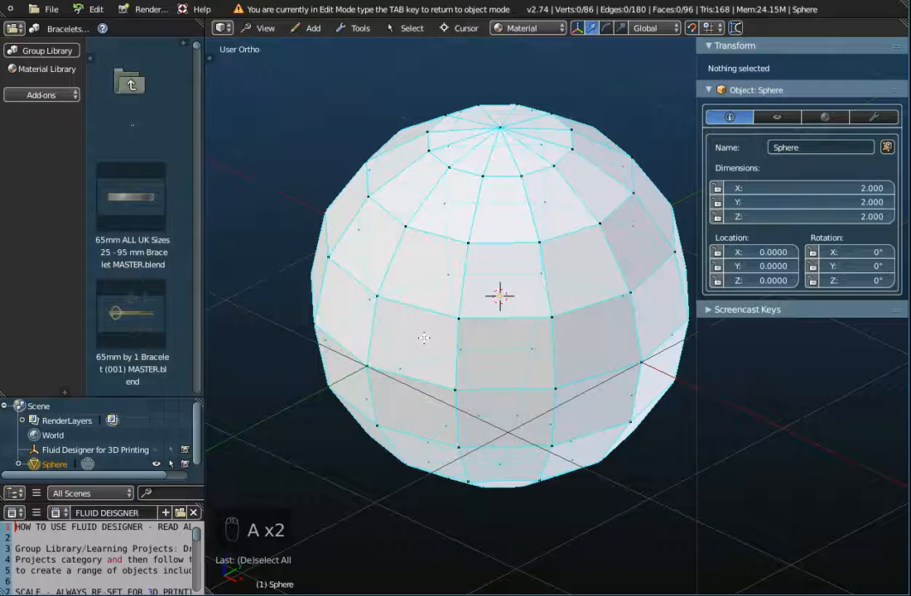
pyautogui.press('a')
pyautogui.press('a')
# Select the four corner vertices of a front-facing quad on the sphere's upper half one at a time
pyautogui.scroll(1, 497, 277)
pyautogui.scroll(1, 496, 278)
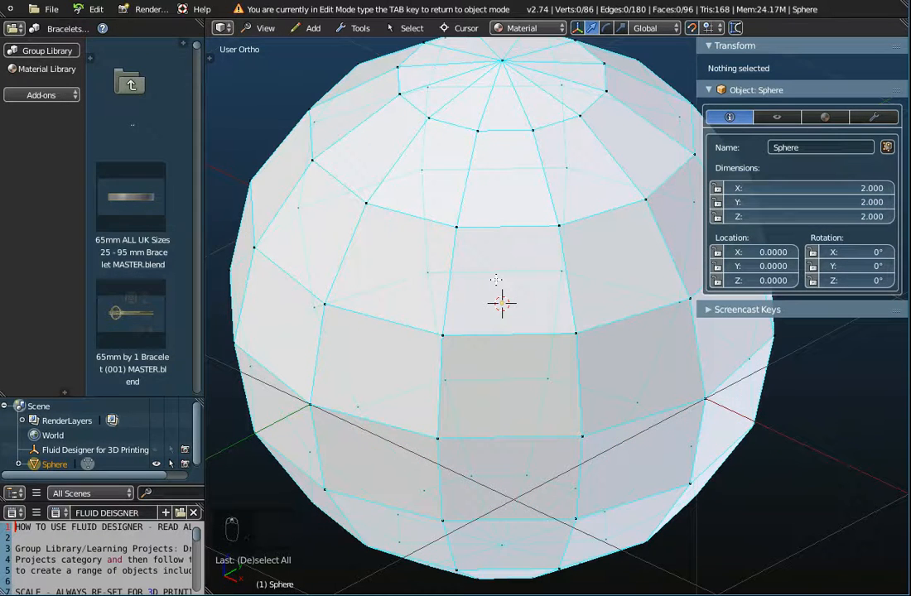
pyautogui.rightClick(456, 231)
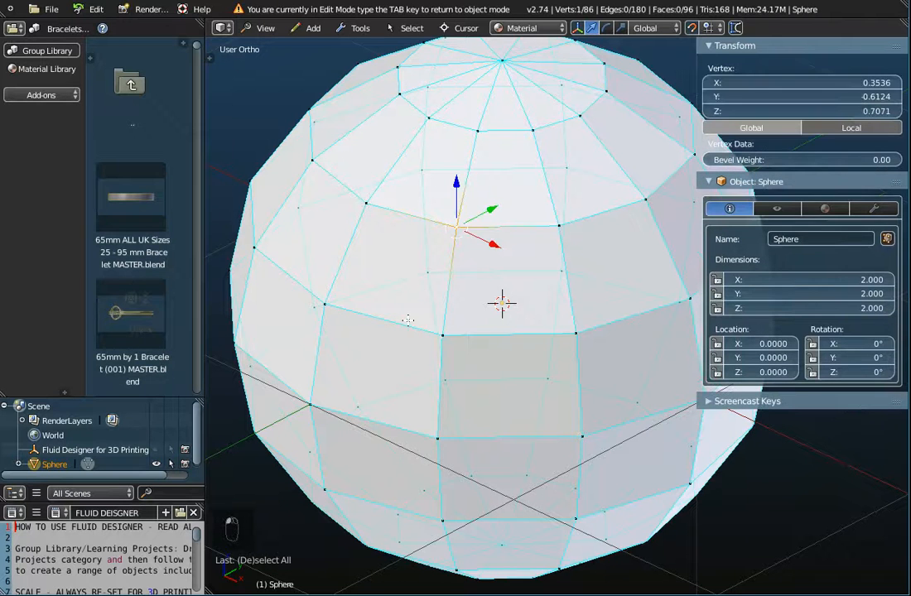
pyautogui.rightClick(560, 227)
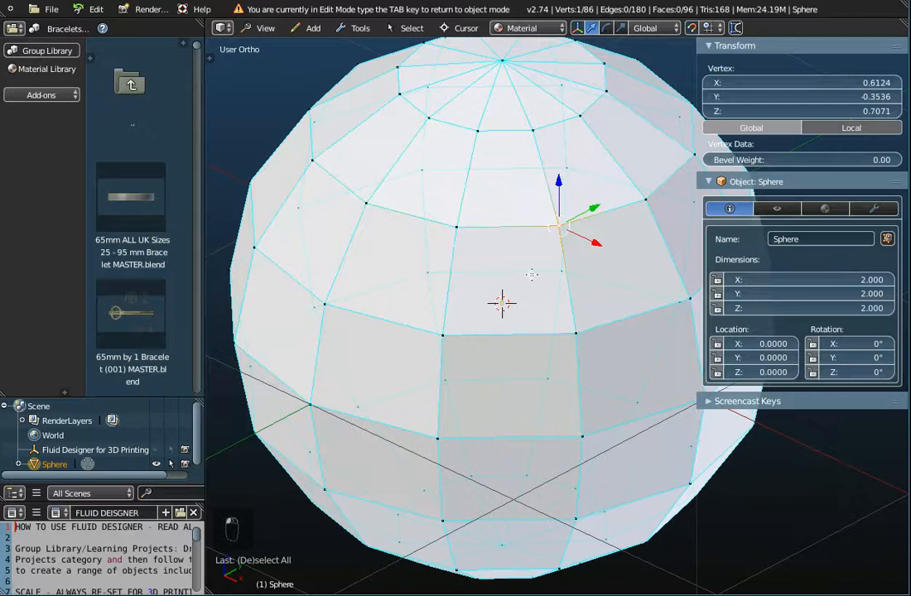
pyautogui.rightClick(579, 336)
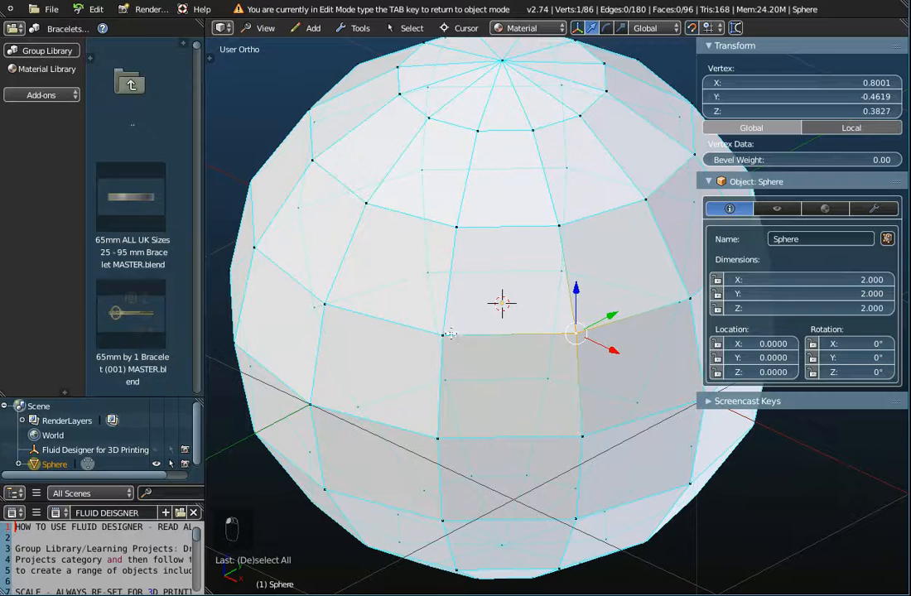
pyautogui.rightClick(441, 365)
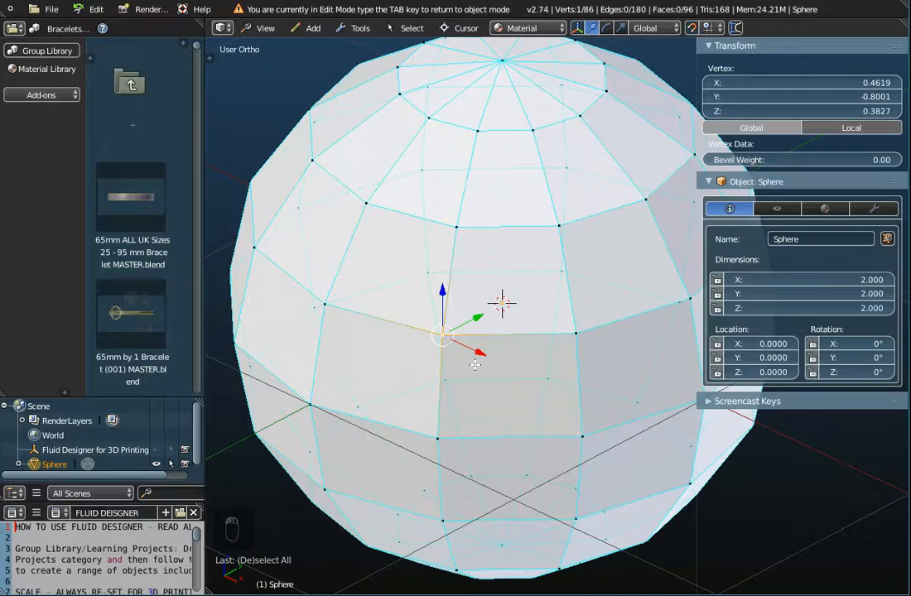
# Set the selection mode to Vertex Select and cycle through the same quad's corner vertices, ending on its lower-left one
pyautogui.rightClick(486, 241)
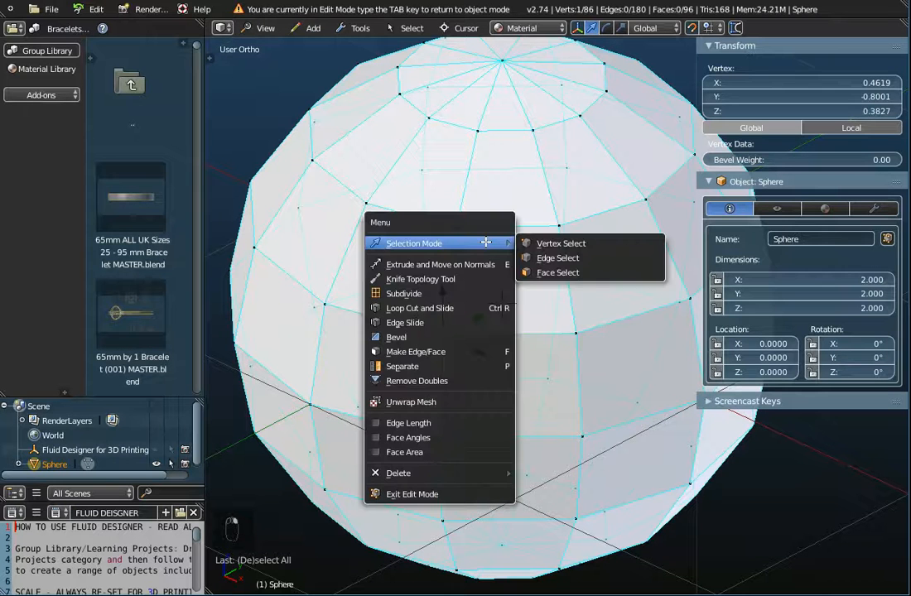
pyautogui.click(548, 244)
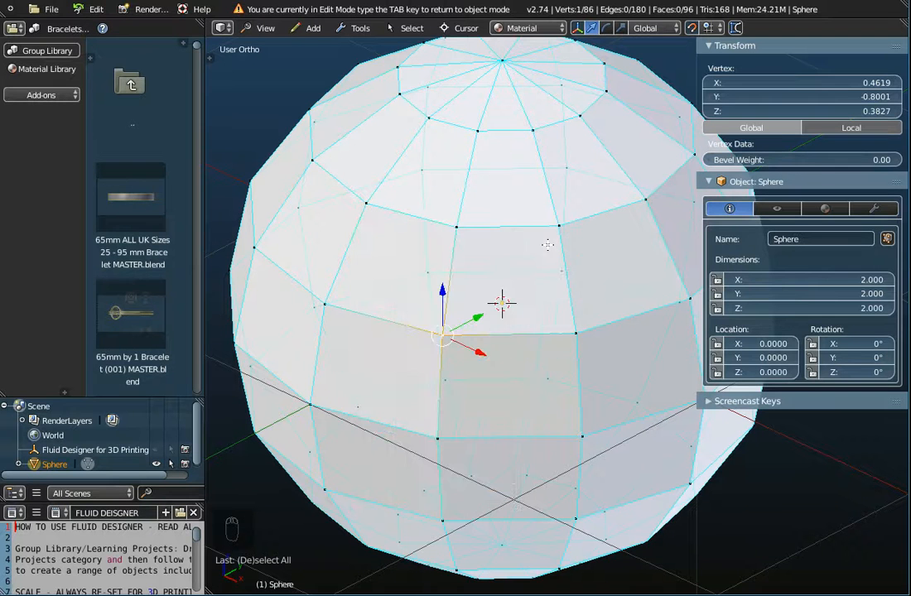
pyautogui.rightClick(458, 225)
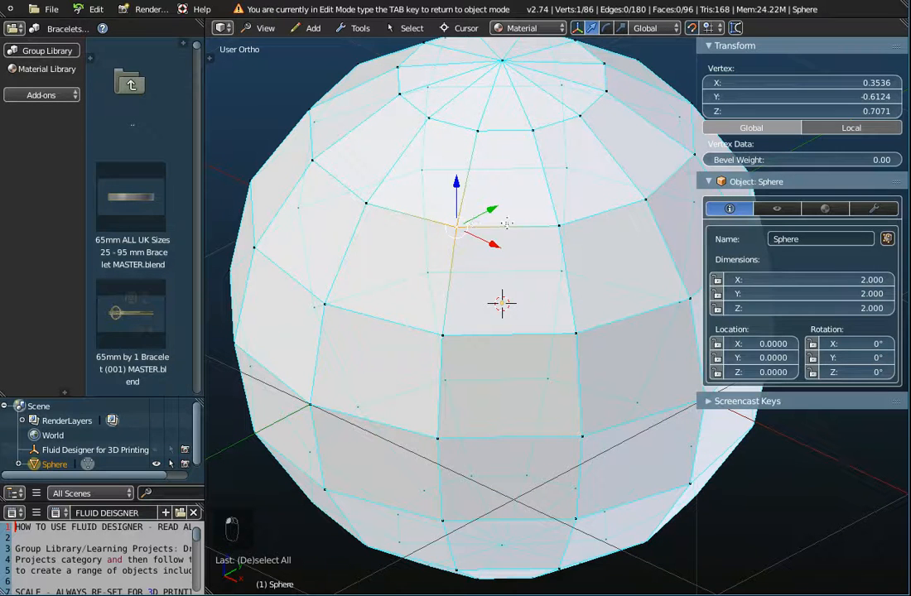
pyautogui.rightClick(552, 226)
pyautogui.rightClick(574, 333)
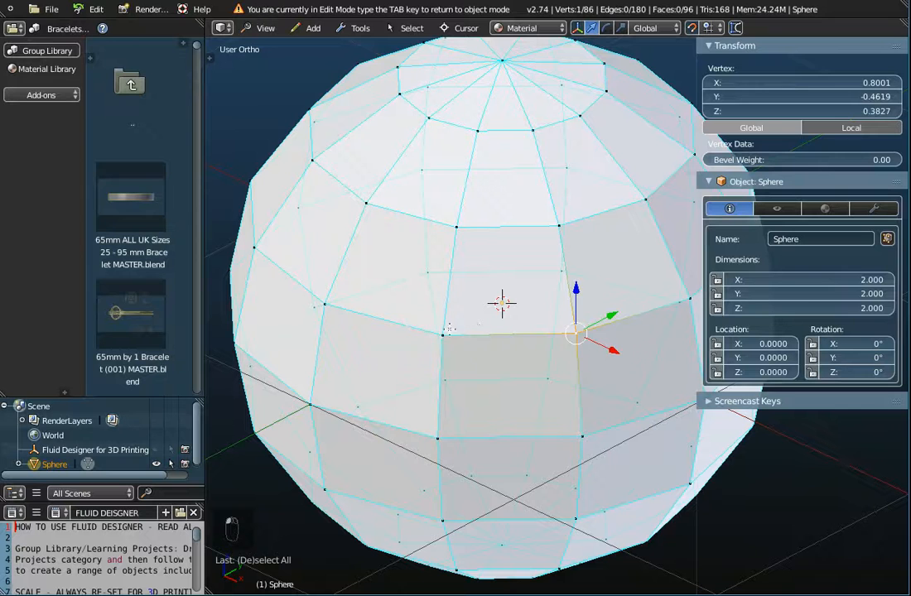
pyautogui.rightClick(445, 332)
# Pull the selected lower-left vertex 1 unit outward along the negative Y axis
pyautogui.press('g')
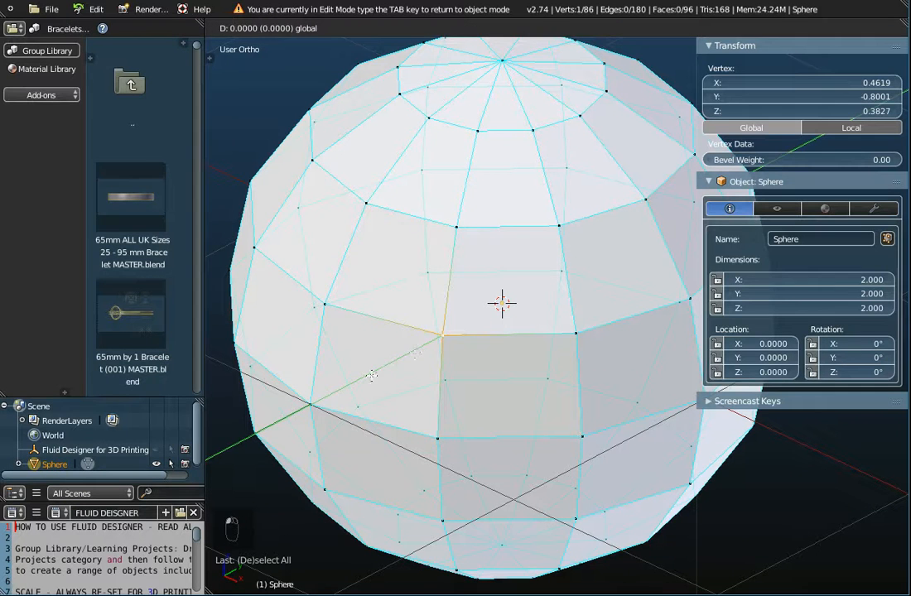
pyautogui.moveTo(455, 331); pyautogui.dragTo(338, 408)
pyautogui.click(338, 408)
pyautogui.moveTo(338, 408); pyautogui.dragTo(473, 395, button='middle')
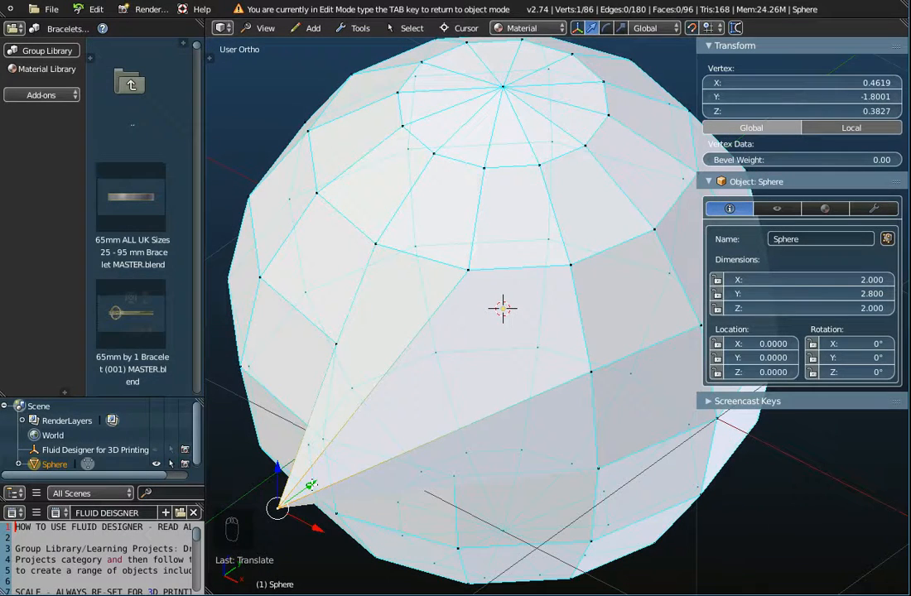
# Move the pulled-out vertex 1 unit back along the Y axis into the sphere's surface
pyautogui.press('g')
pyautogui.press('y')
pyautogui.press('1')
pyautogui.press('Return')
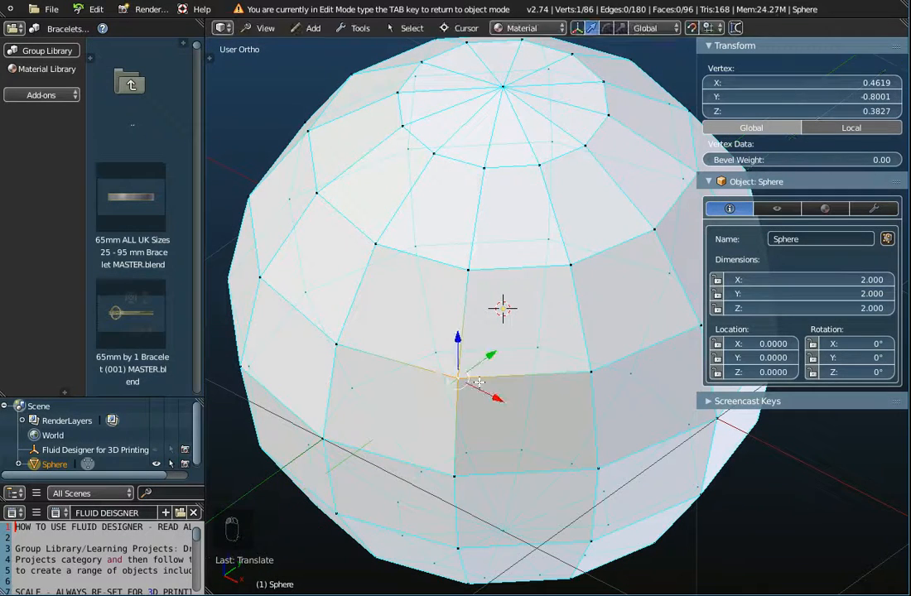
pyautogui.moveTo(479, 414); pyautogui.dragTo(485, 388, button='middle')
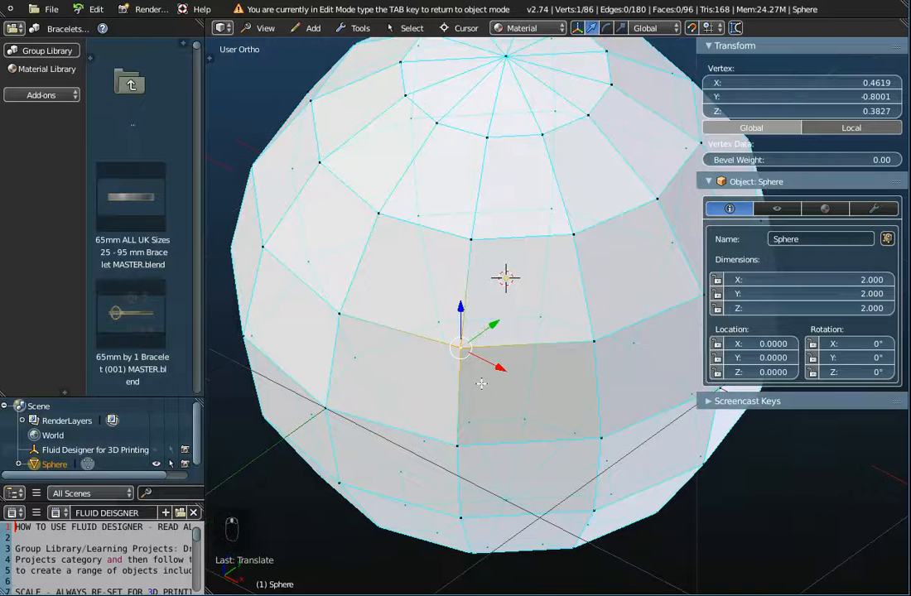
# Select the front quad's upper-left corner vertex and delete it with the Vertices option
pyautogui.rightClick(579, 233)
pyautogui.rightClick(473, 341)
pyautogui.rightClick(475, 229)
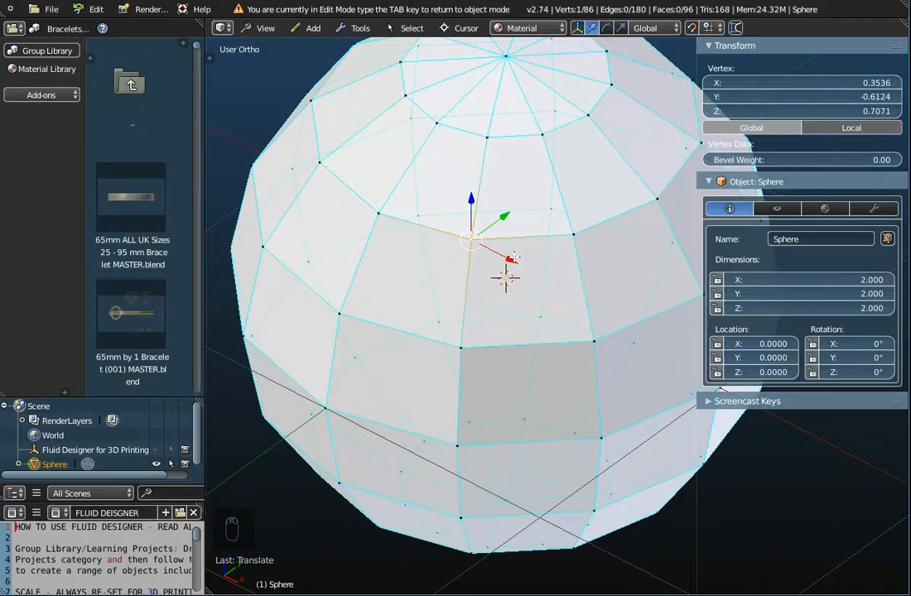
pyautogui.press('x')
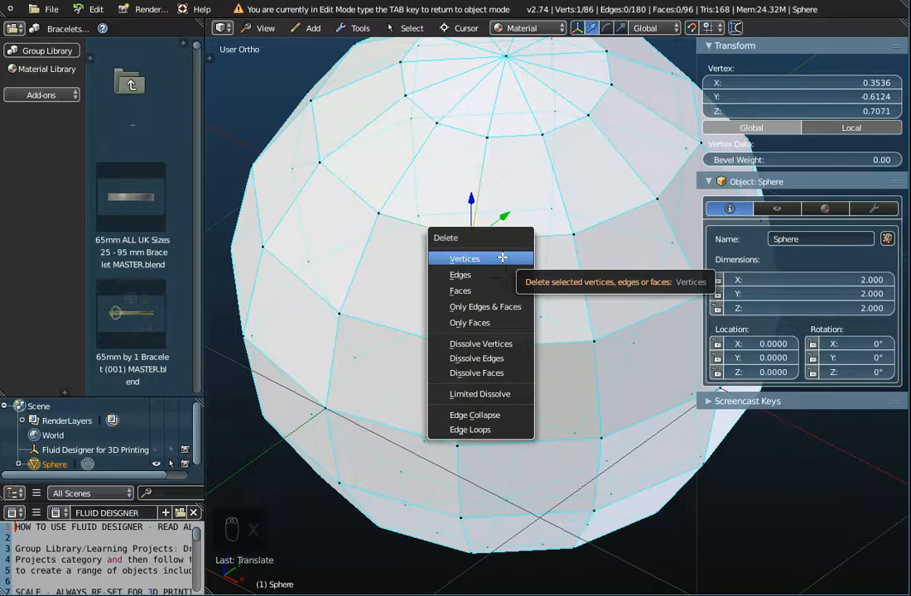
pyautogui.click(502, 258)
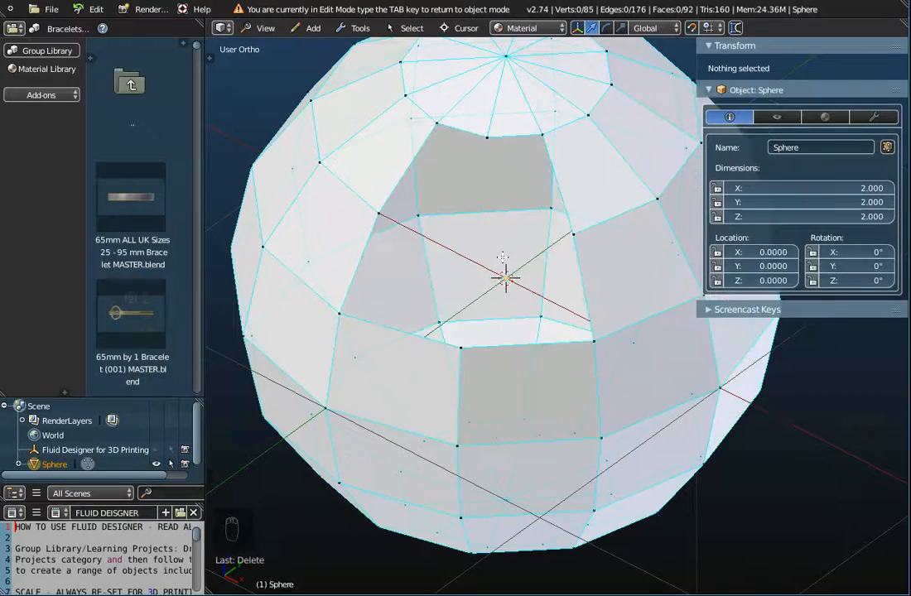
pyautogui.moveTo(504, 272); pyautogui.dragTo(514, 259, button='middle')
pyautogui.moveTo(440, 295); pyautogui.dragTo(462, 273, button='middle')
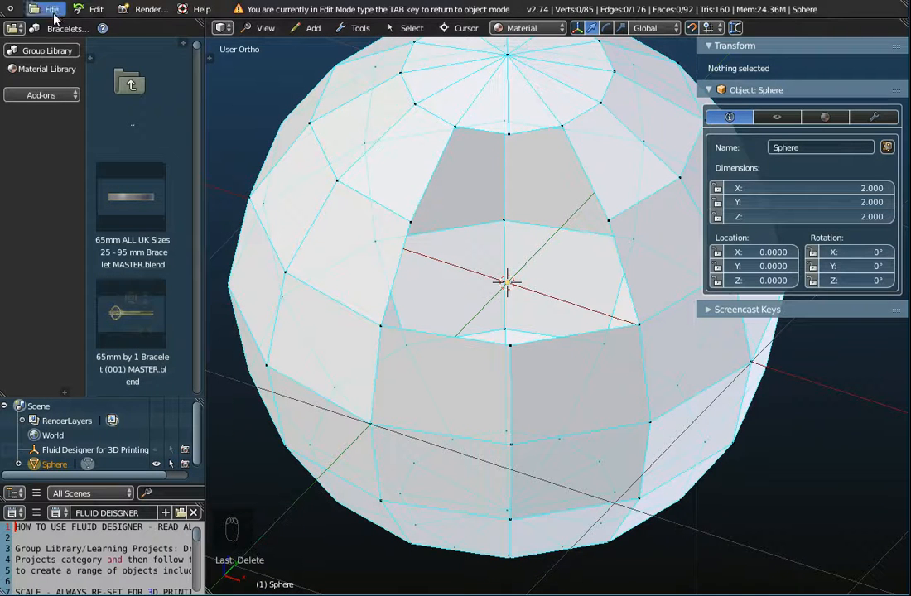
# Undo the vertex deletion
pyautogui.click(92, 9)
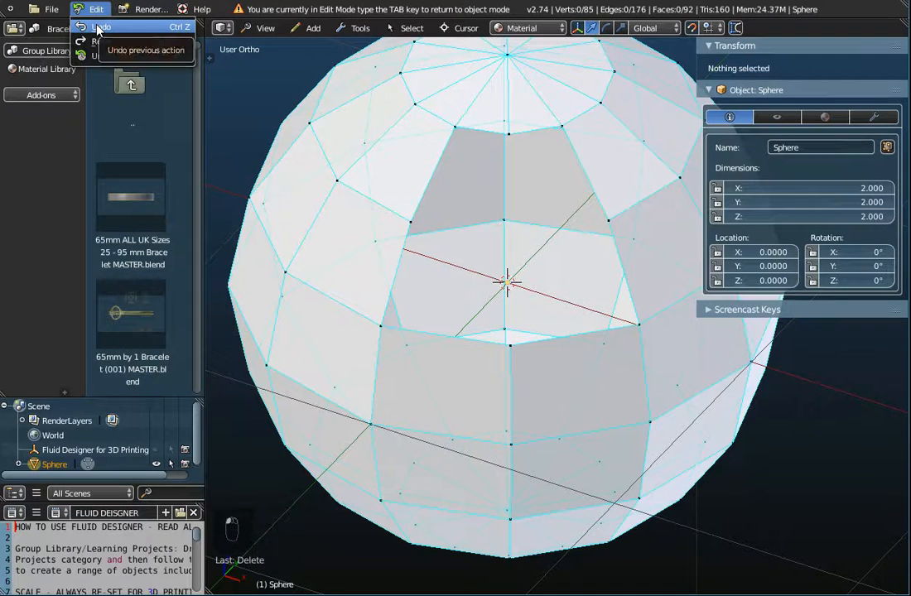
pyautogui.click(97, 28)
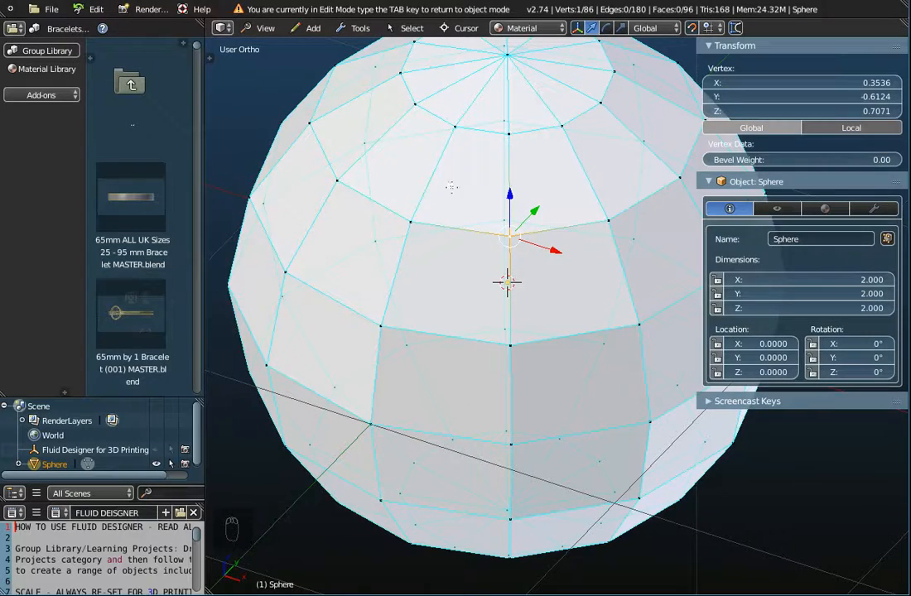
pyautogui.moveTo(542, 278); pyautogui.dragTo(513, 280, button='middle')
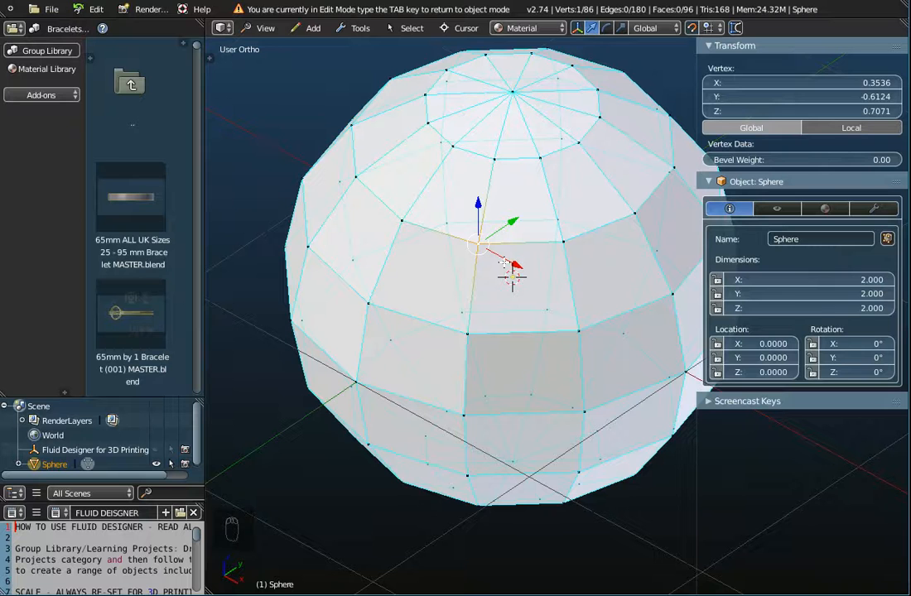
# Switch the selection mode to Edge Select and select edges of the front quad one at a time, ending on its upper edge
pyautogui.rightClick(505, 263)
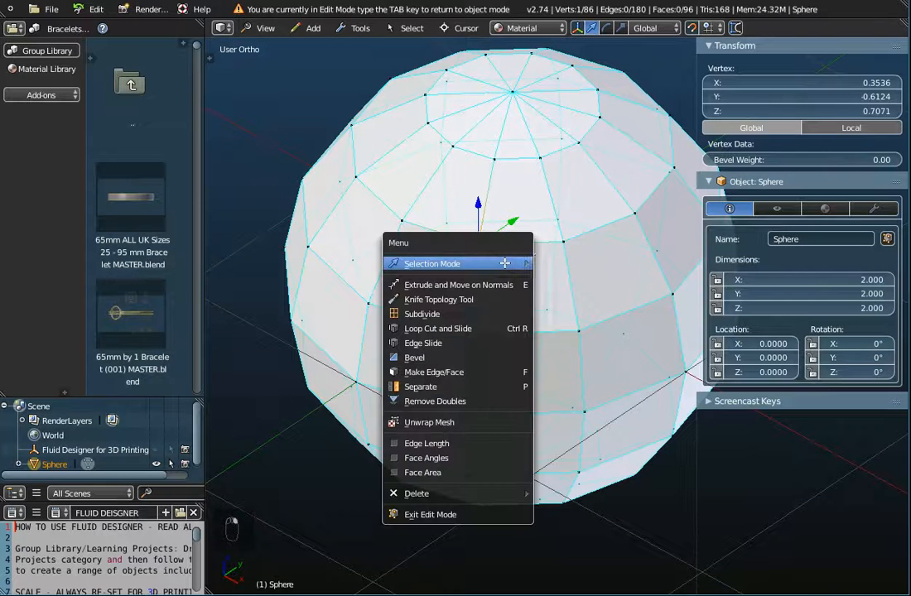
pyautogui.moveTo(504, 263)
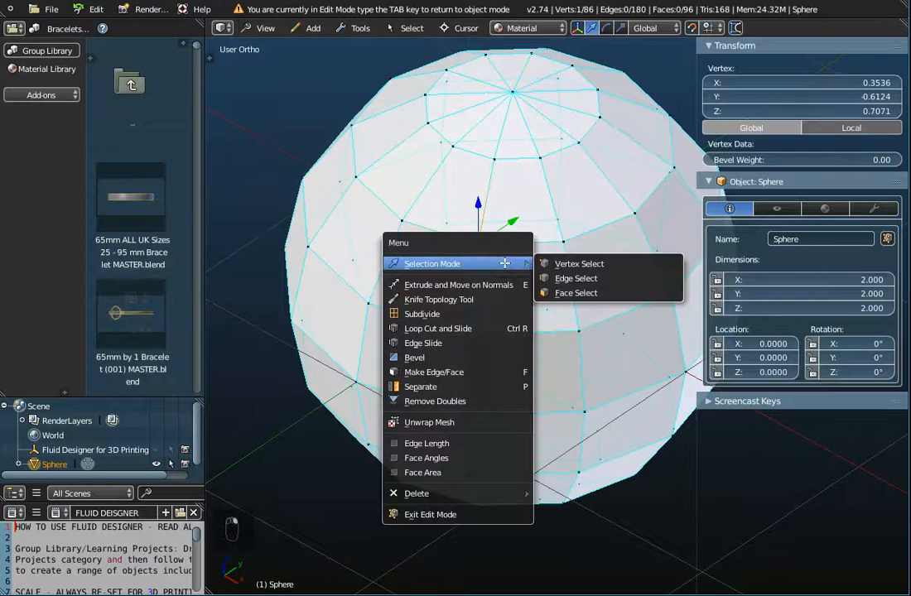
pyautogui.click(569, 278)
pyautogui.scroll(3, 456, 215)
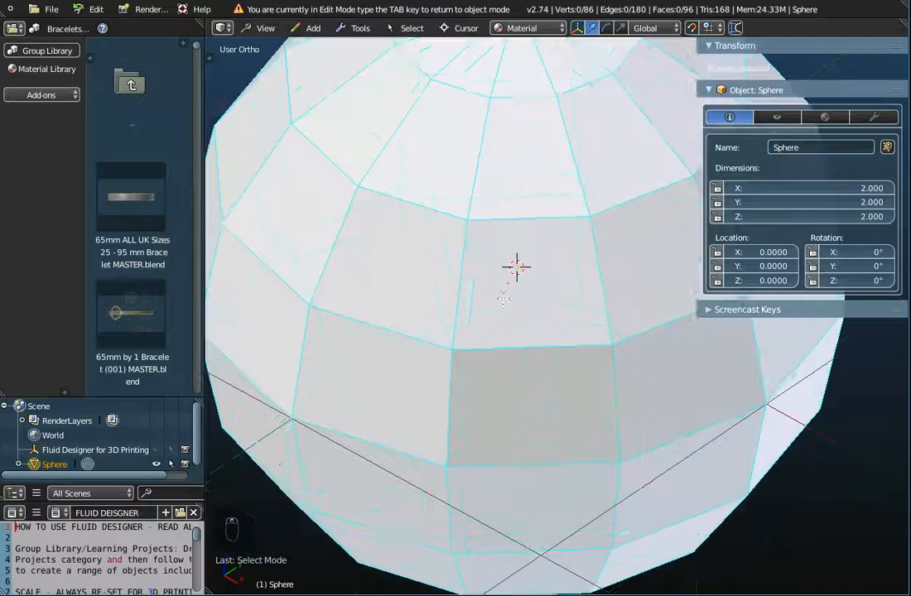
pyautogui.rightClick(472, 218)
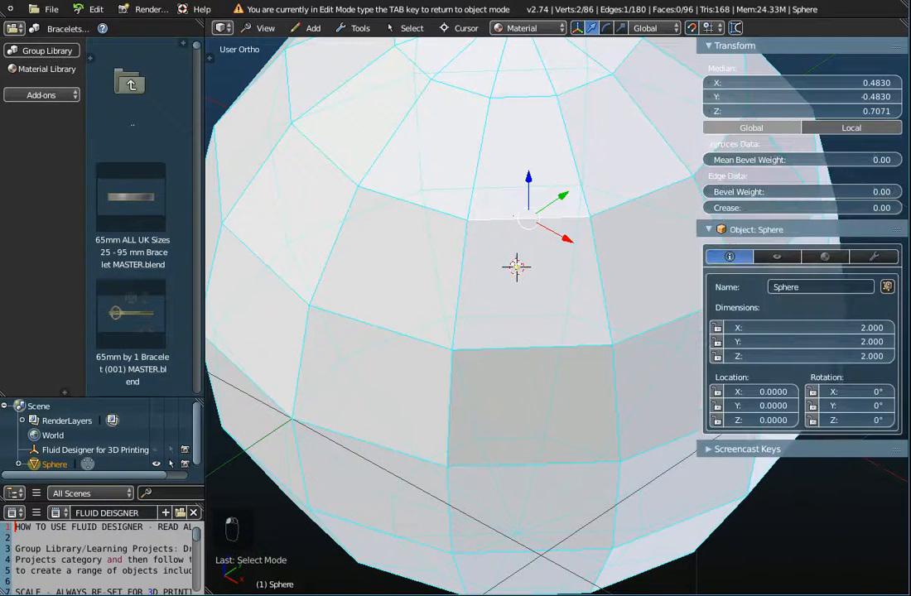
pyautogui.rightClick(523, 349)
pyautogui.rightClick(462, 257)
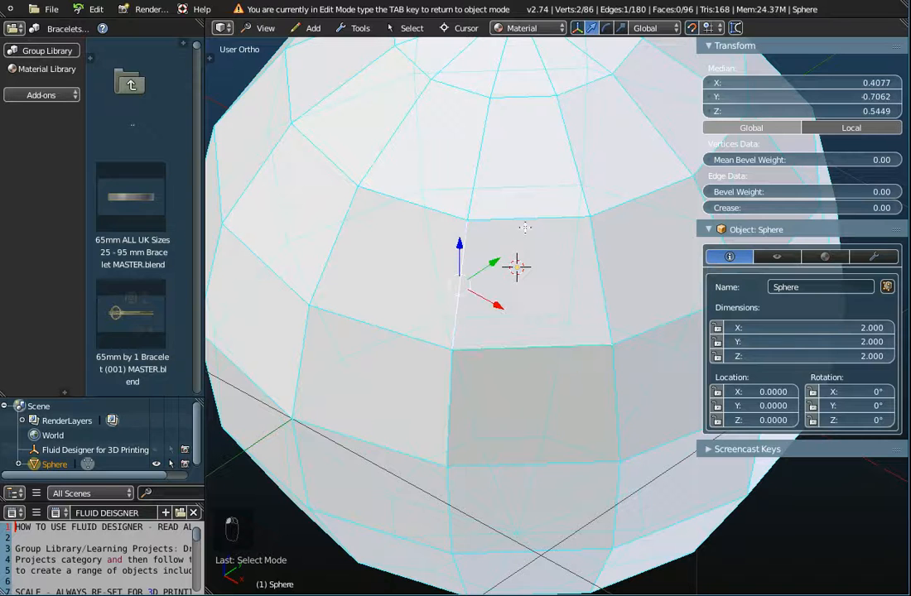
pyautogui.rightClick(524, 218)
pyautogui.moveTo(545, 340); pyautogui.dragTo(547, 301, button='middle')
pyautogui.scroll(-2, 516, 341)
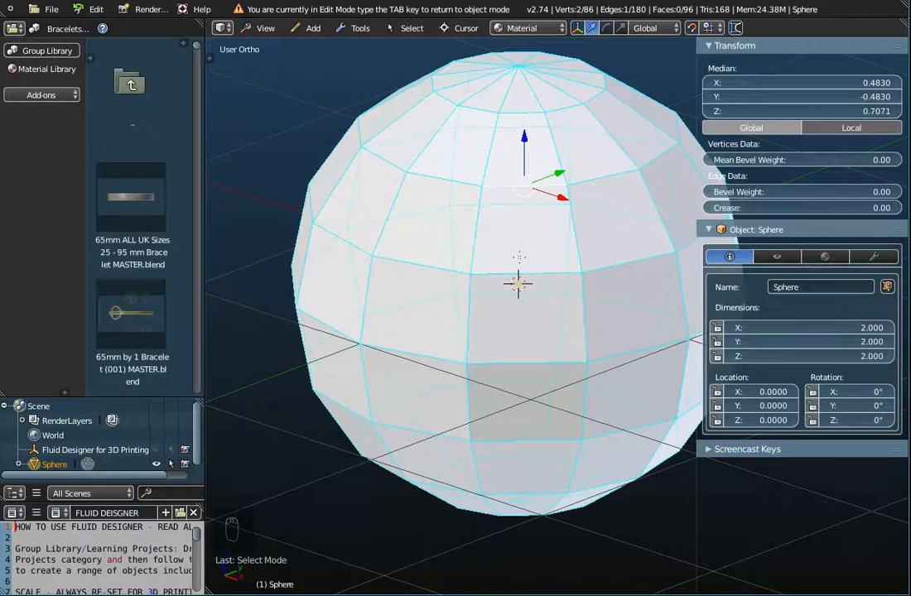
# Select the front quad's left edge and delete it with the Edges option
pyautogui.scroll(3, 527, 240)
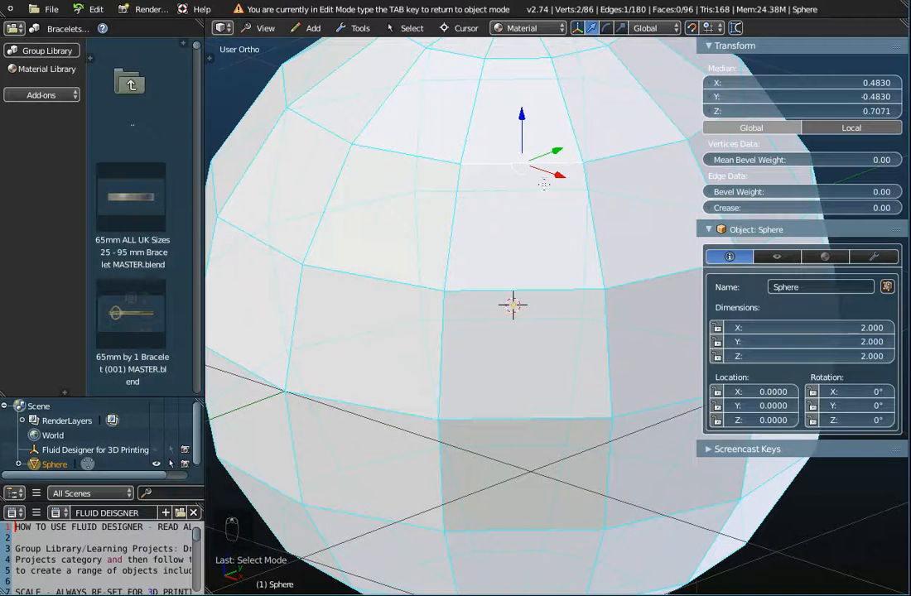
pyautogui.rightClick(591, 221)
pyautogui.rightClick(465, 253)
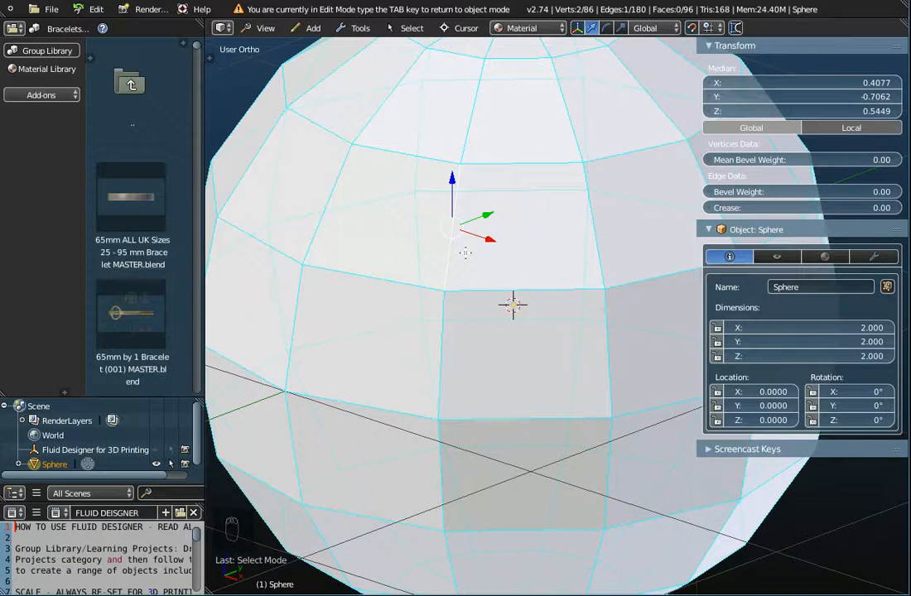
pyautogui.press('x')
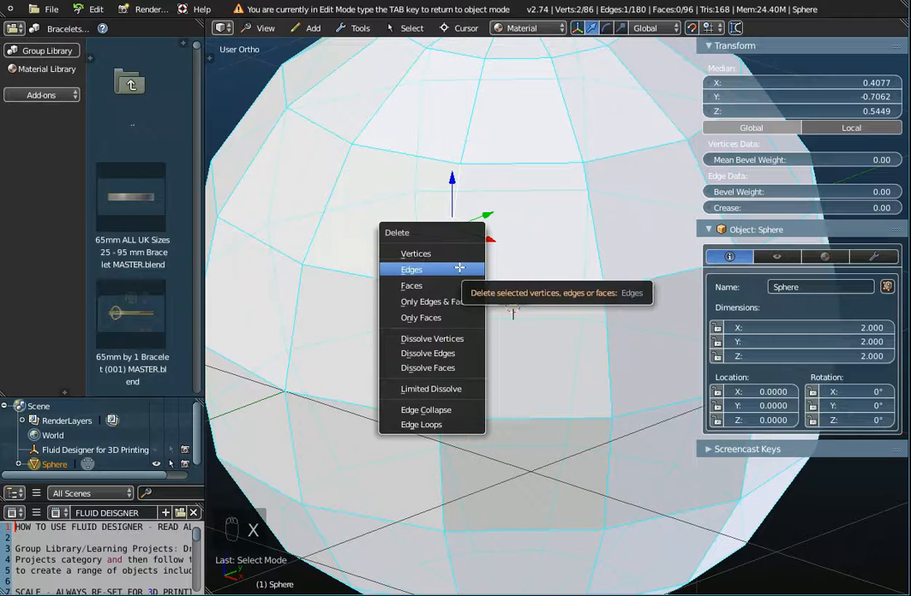
pyautogui.click(459, 269)
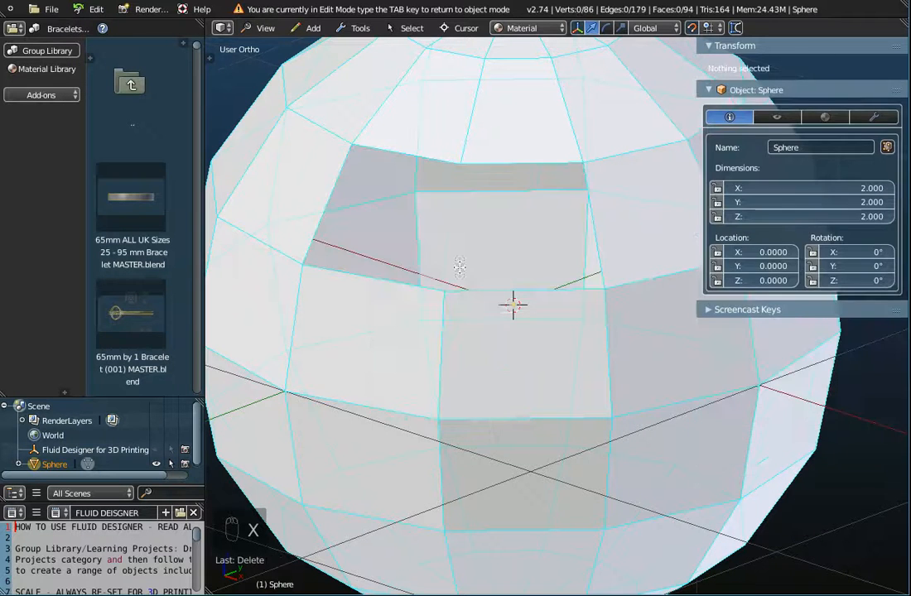
# Undo the edge deletion to restore the faces around the front quad
pyautogui.moveTo(524, 215); pyautogui.dragTo(451, 337, button='middle')
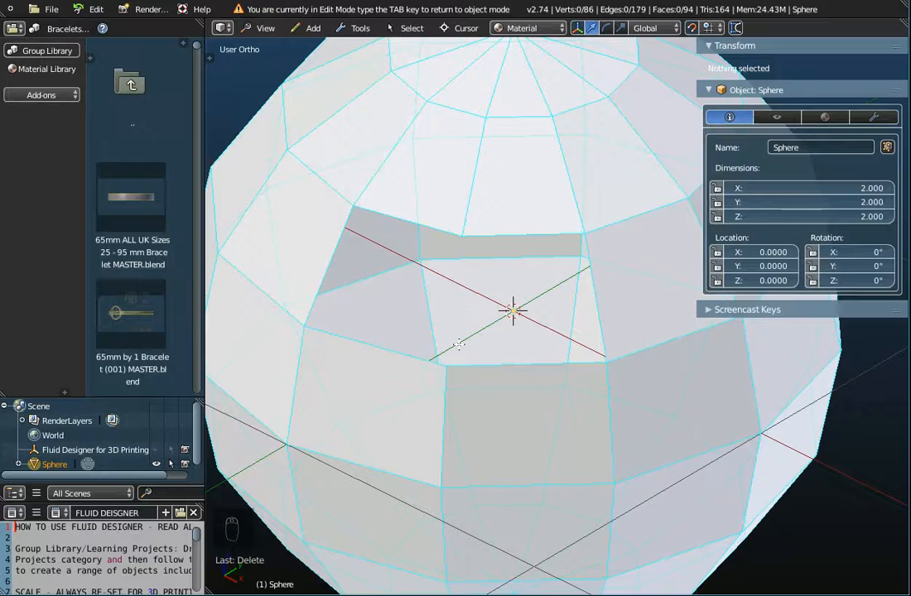
pyautogui.moveTo(371, 290); pyautogui.dragTo(366, 268, button='middle')
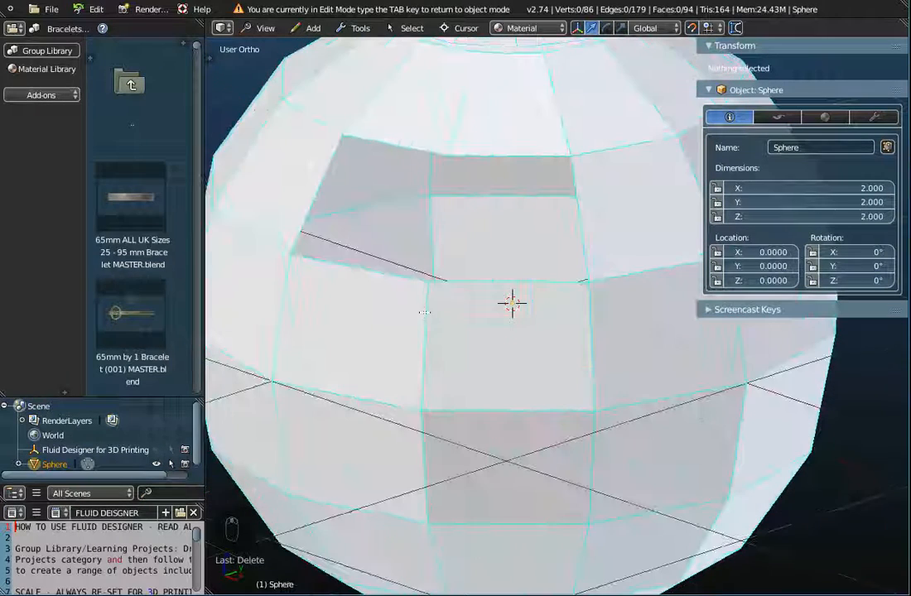
pyautogui.click(96, 9)
pyautogui.click(96, 36)
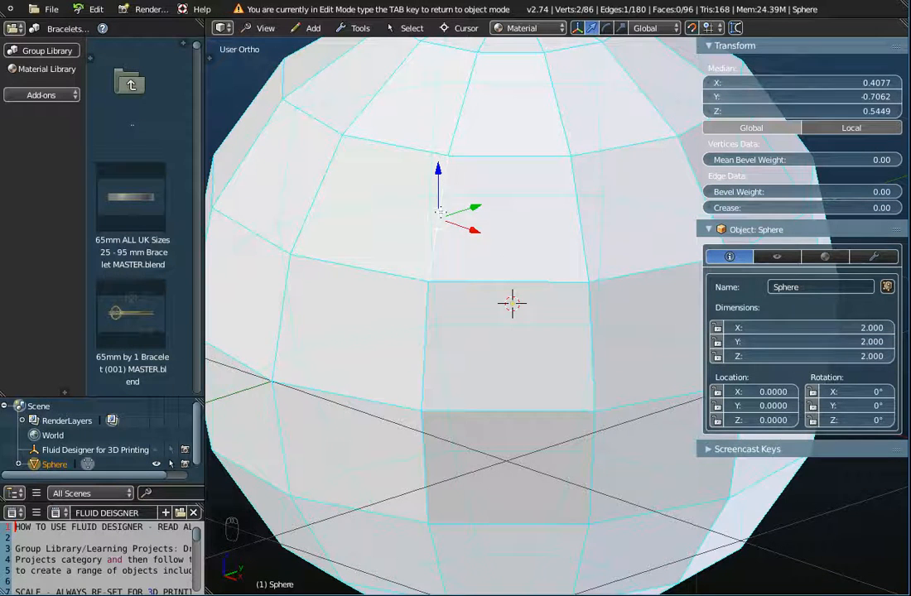
# Clear the edge selection, select the whole mesh, and deselect everything again
pyautogui.moveTo(445, 221); pyautogui.dragTo(465, 240, button='middle')
pyautogui.scroll(3, 431, 233)
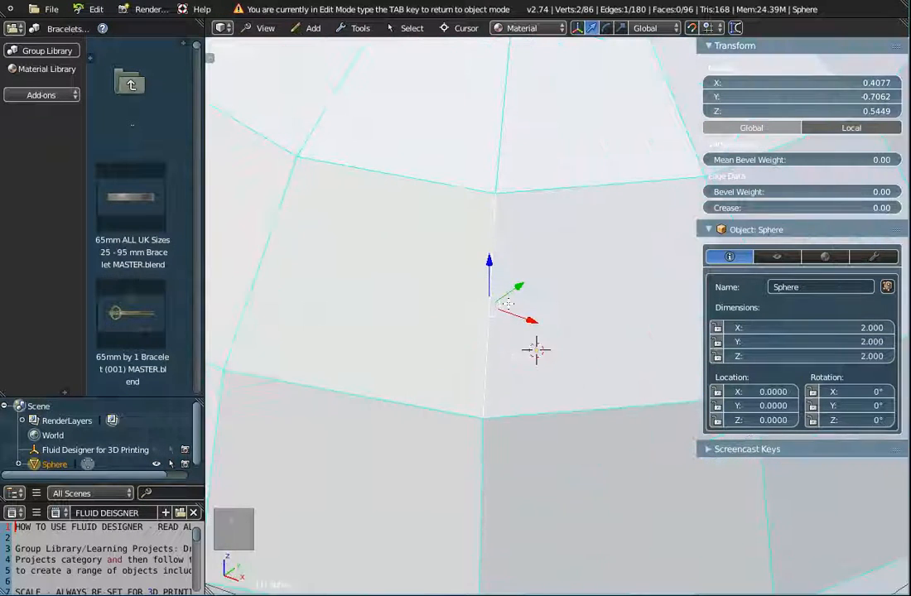
pyautogui.moveTo(458, 280); pyautogui.dragTo(448, 283, button='middle')
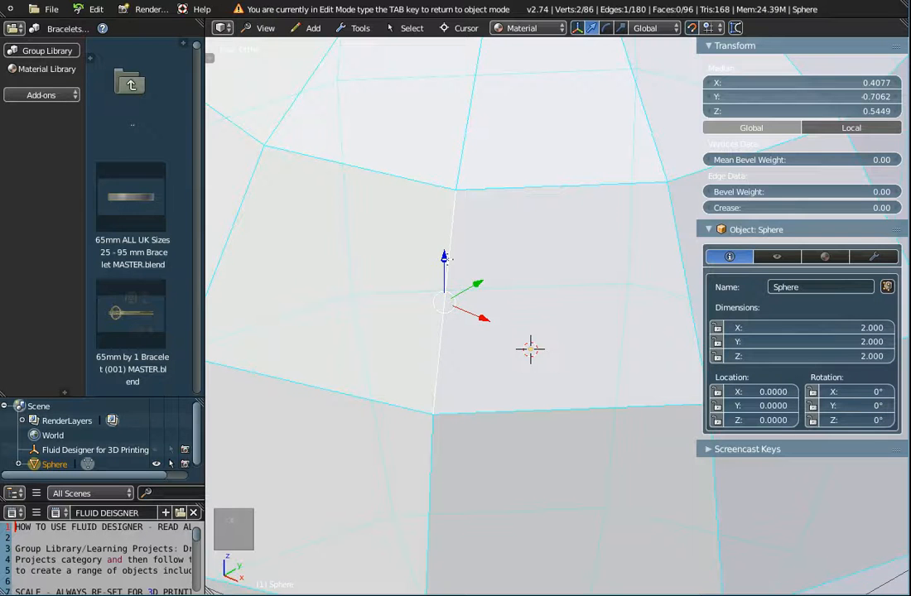
pyautogui.press('a')
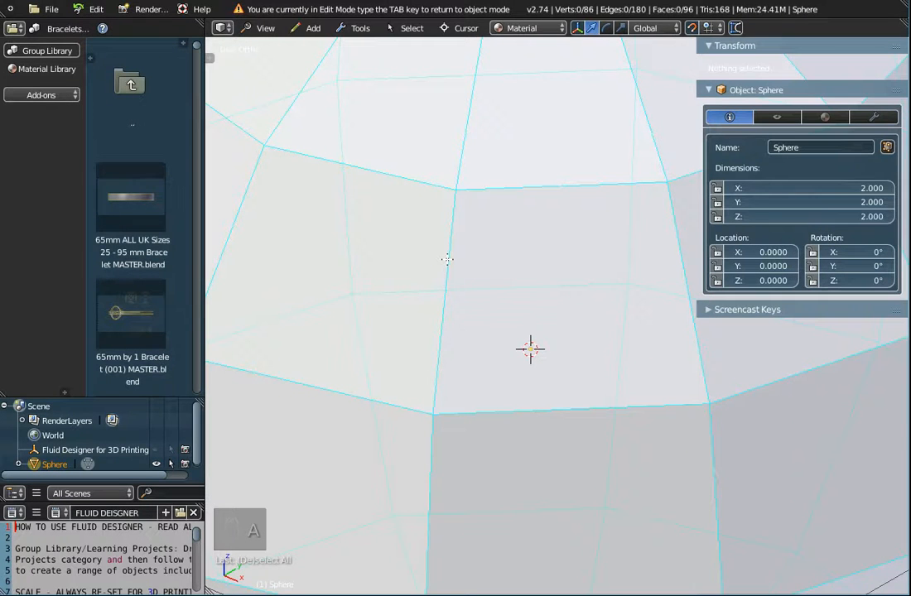
pyautogui.scroll(-5, 447, 259)
pyautogui.press('a')
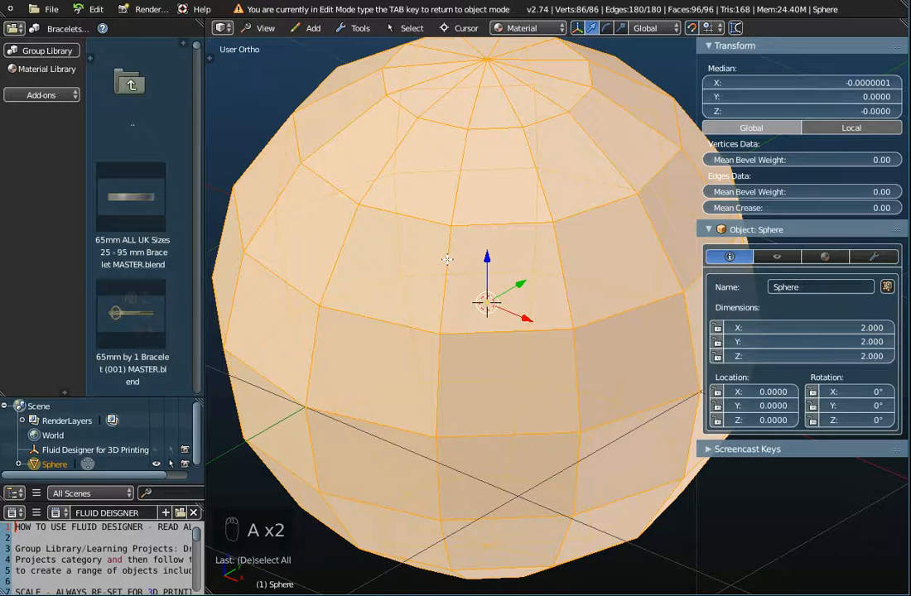
pyautogui.press('a')
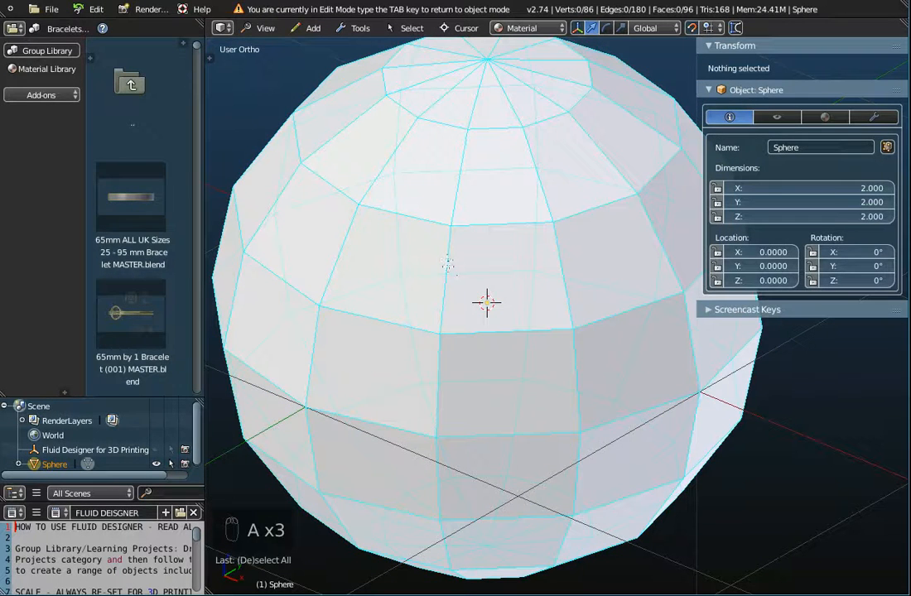
# Switch the selection mode to Face Select and select the upper front face and the face below it alternately
pyautogui.rightClick(474, 247)
pyautogui.moveTo(473, 249)
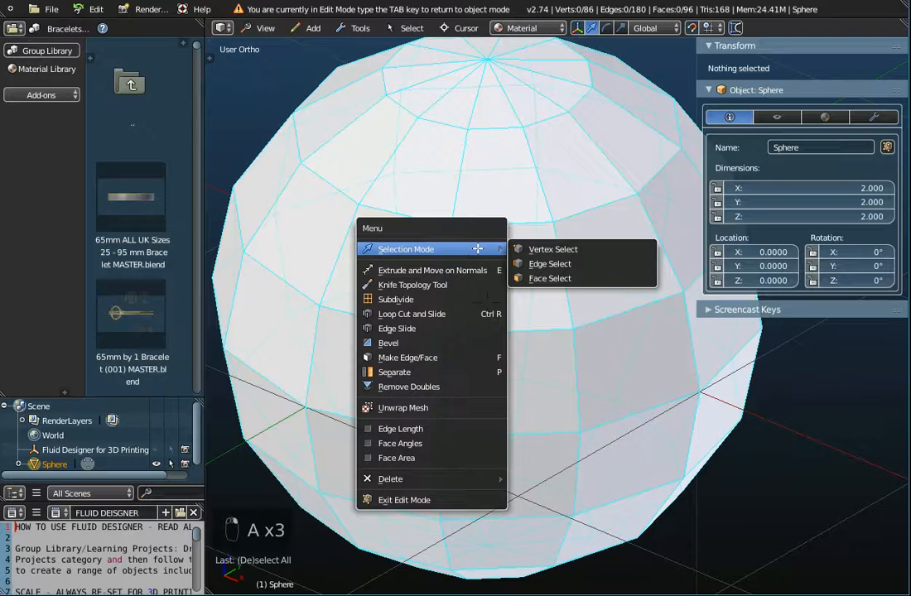
pyautogui.click(534, 279)
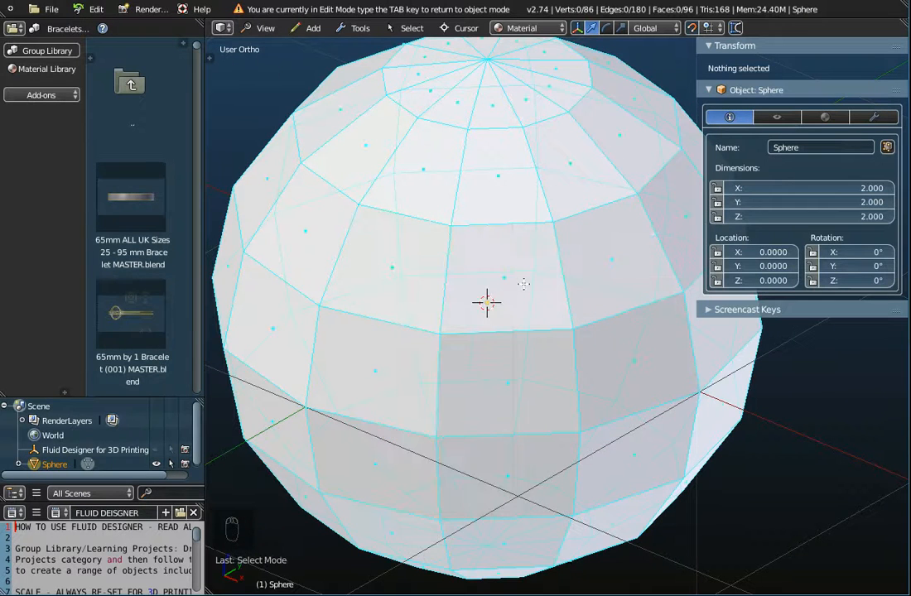
pyautogui.scroll(3, 514, 282)
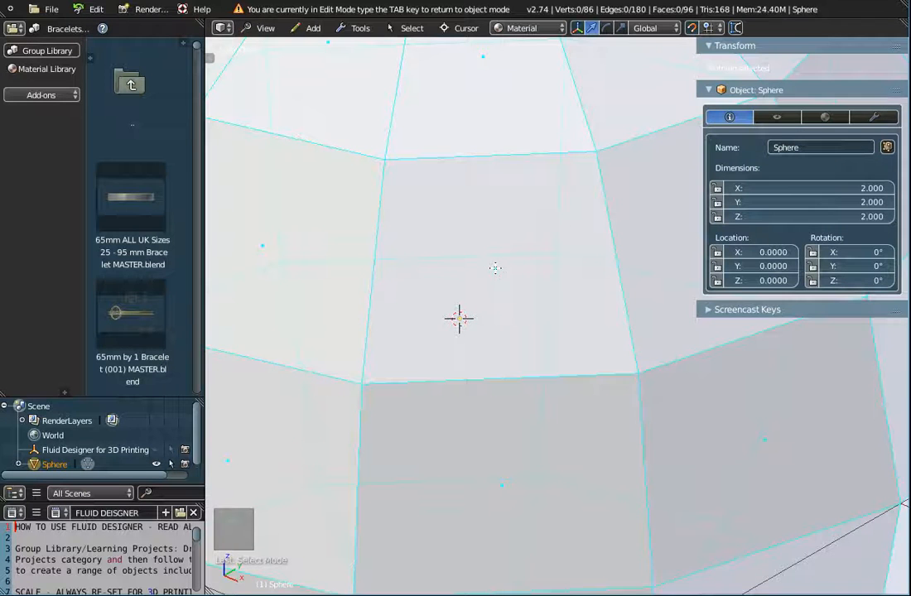
pyautogui.scroll(-5, 495, 268)
pyautogui.scroll(4, 502, 333)
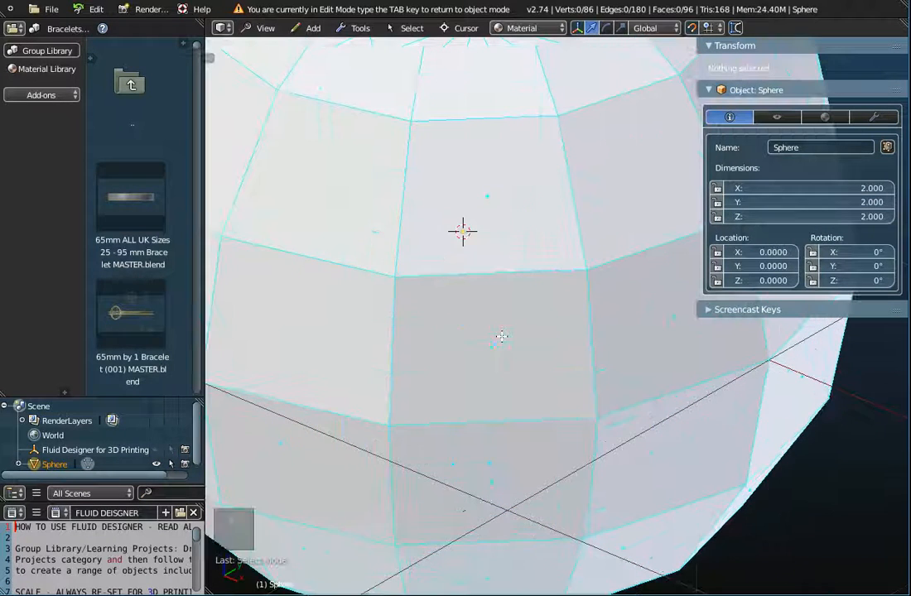
pyautogui.rightClick(419, 158)
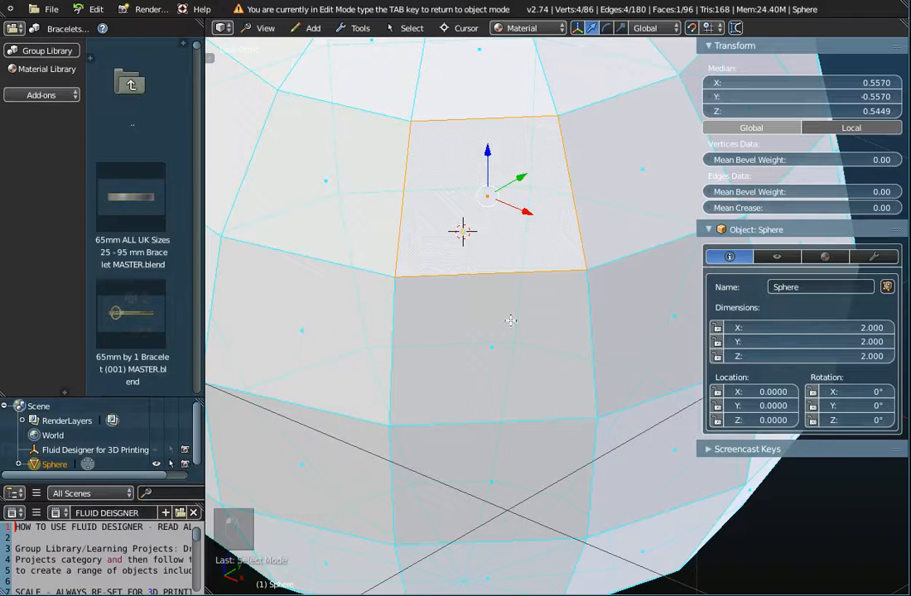
pyautogui.rightClick(433, 296)
pyautogui.rightClick(485, 203)
pyautogui.rightClick(508, 357)
# Select a two-by-two block of four adjacent faces on the sphere's front, starting with the upper front quad
pyautogui.rightClick(500, 204)
pyautogui.keyDown('shift'); pyautogui.rightClick(496, 347); pyautogui.keyUp('shift')
pyautogui.keyDown('shift'); pyautogui.rightClick(321, 179); pyautogui.keyUp('shift')
pyautogui.keyDown('shift'); pyautogui.rightClick(328, 324); pyautogui.keyUp('shift')
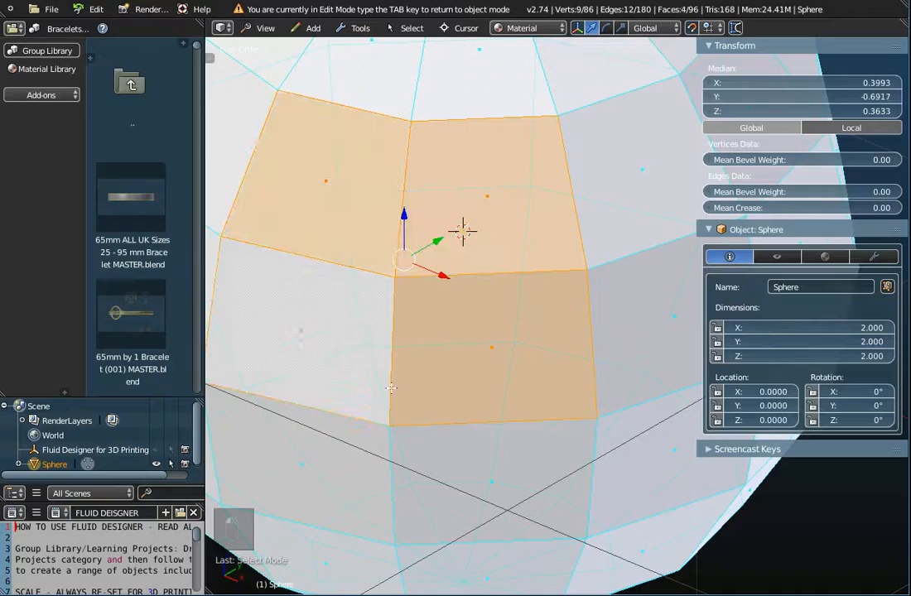
# Clear the four-face selection, select all faces of the sphere, and deselect everything
pyautogui.scroll(-2, 461, 353)
pyautogui.moveTo(470, 348); pyautogui.dragTo(484, 312, button='middle')
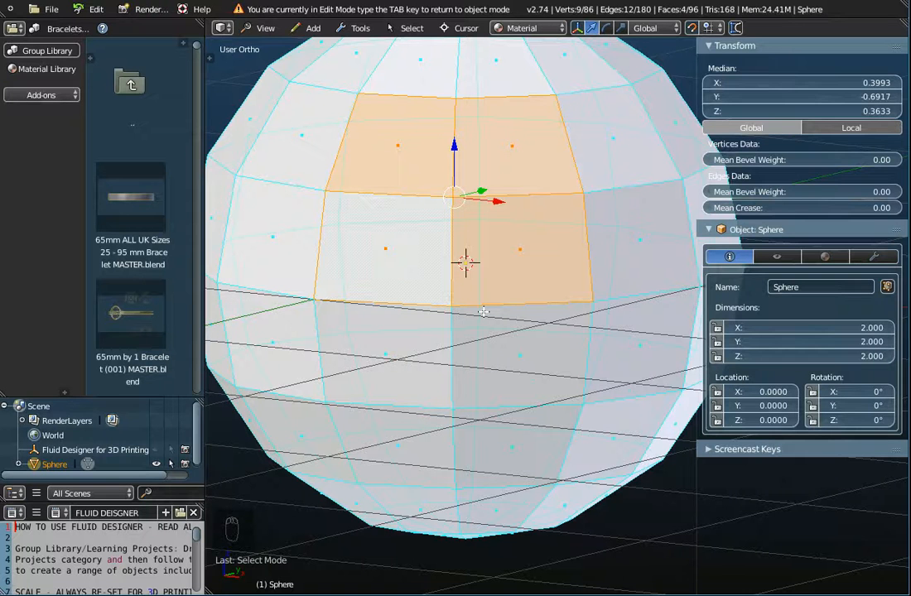
pyautogui.press('a')
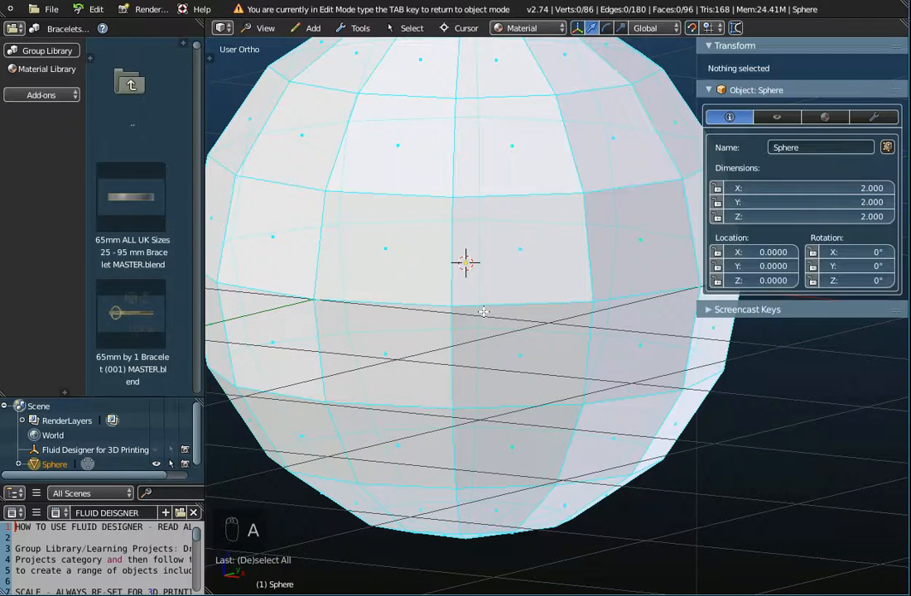
pyautogui.press('a')
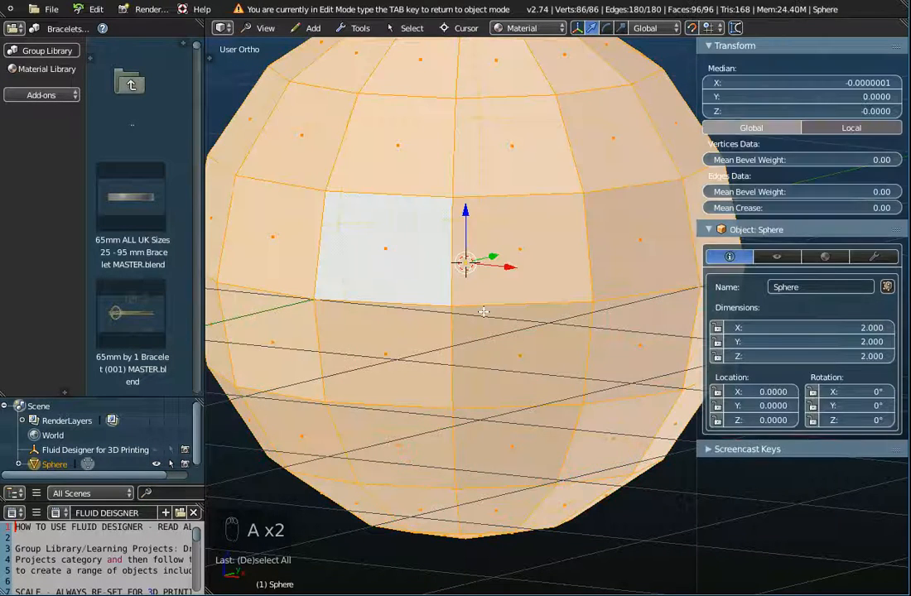
pyautogui.press('a')
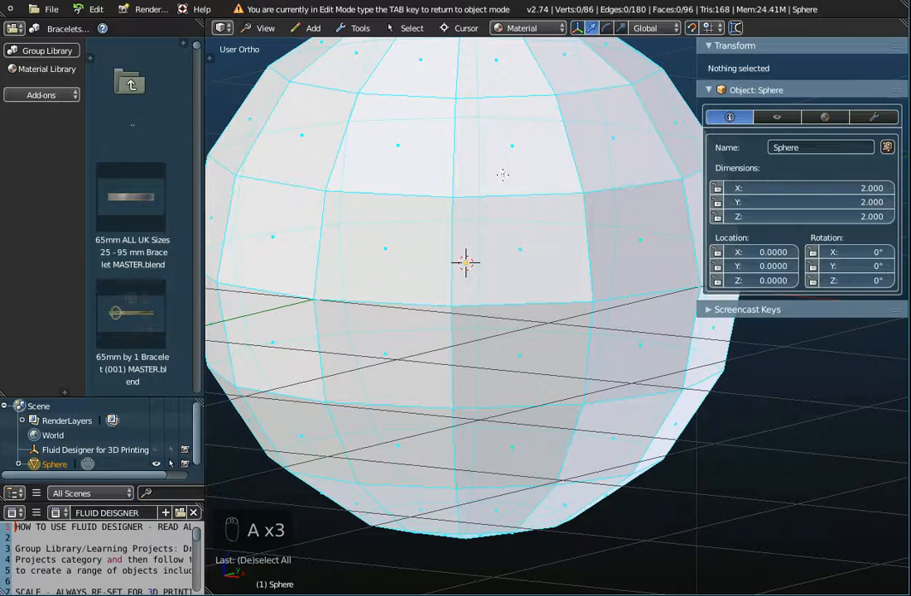
# Select the upper front quad face and delete it with the Faces option
pyautogui.rightClick(519, 138)
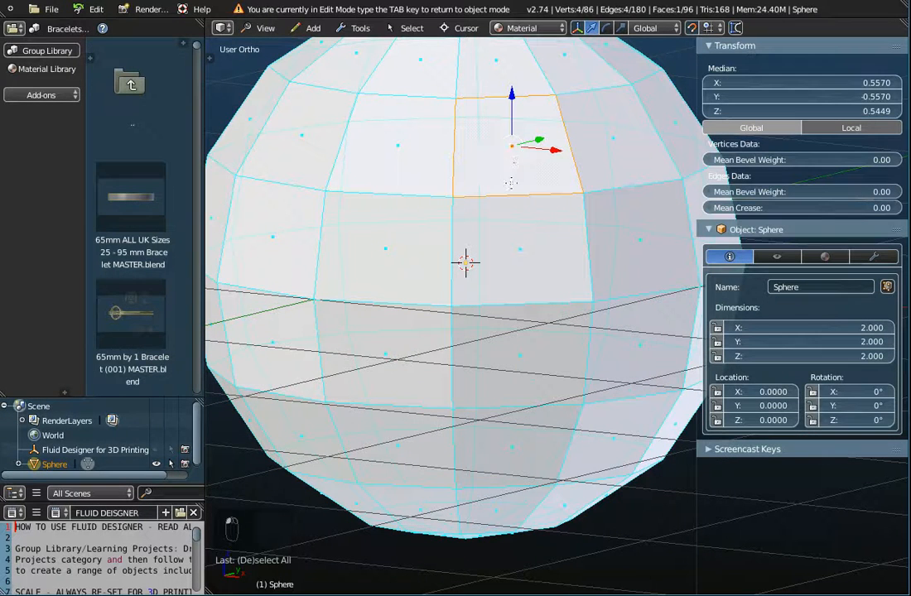
pyautogui.moveTo(504, 155); pyautogui.dragTo(497, 198, button='middle')
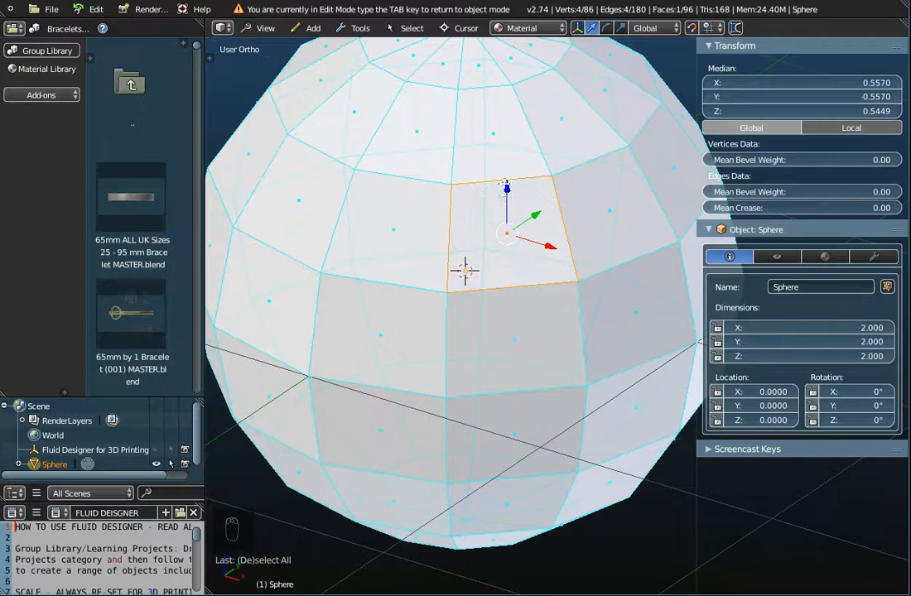
pyautogui.press('x')
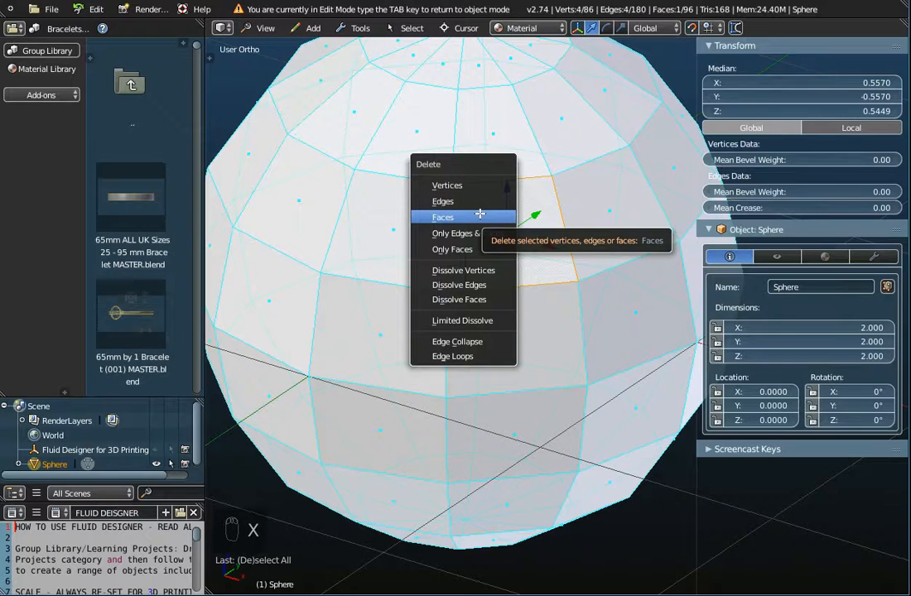
pyautogui.click(481, 214)
# Inspect the hole in the sphere from several angles and undo the face deletion
pyautogui.moveTo(481, 214); pyautogui.dragTo(497, 282, button='middle')
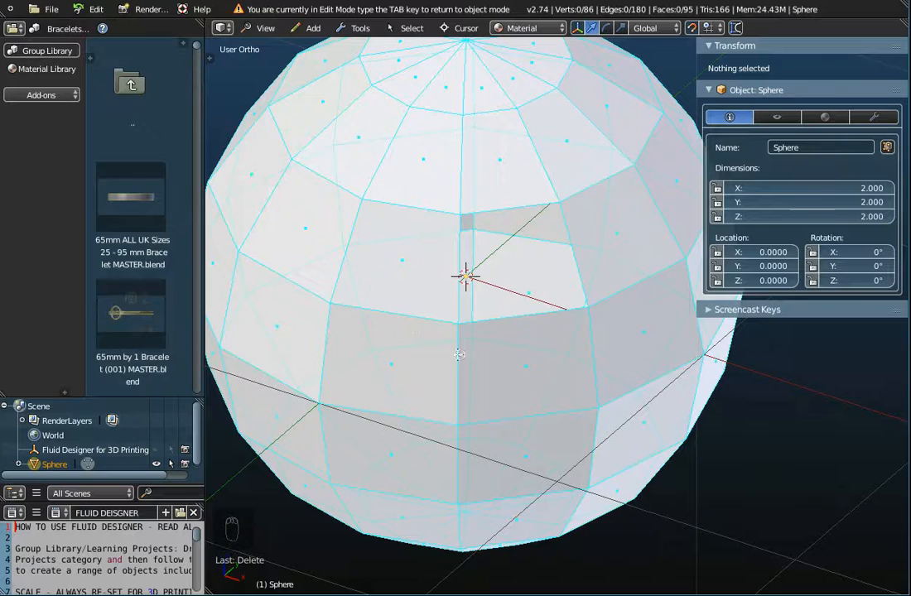
pyautogui.moveTo(481, 318); pyautogui.dragTo(507, 332, button='middle')
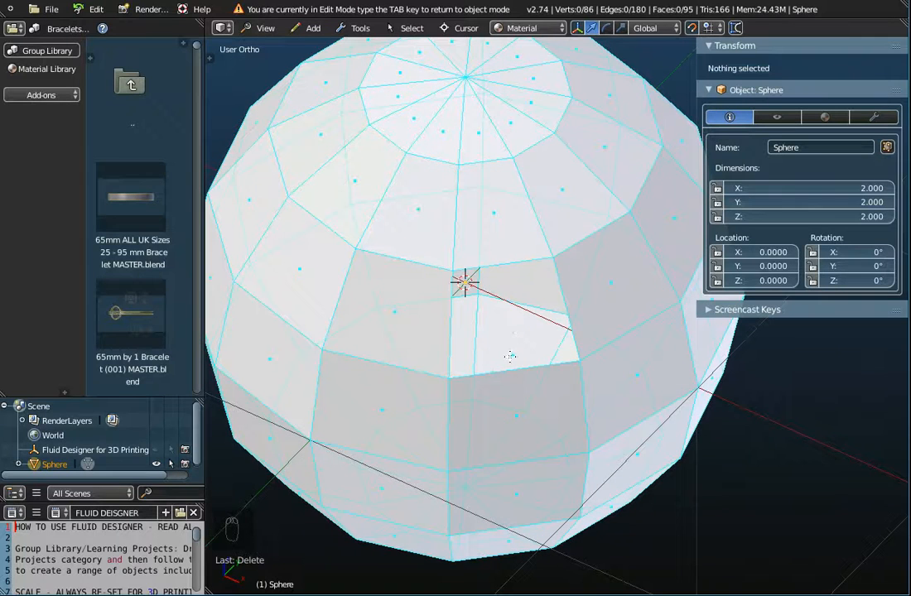
pyautogui.moveTo(514, 346); pyautogui.dragTo(559, 338, button='middle')
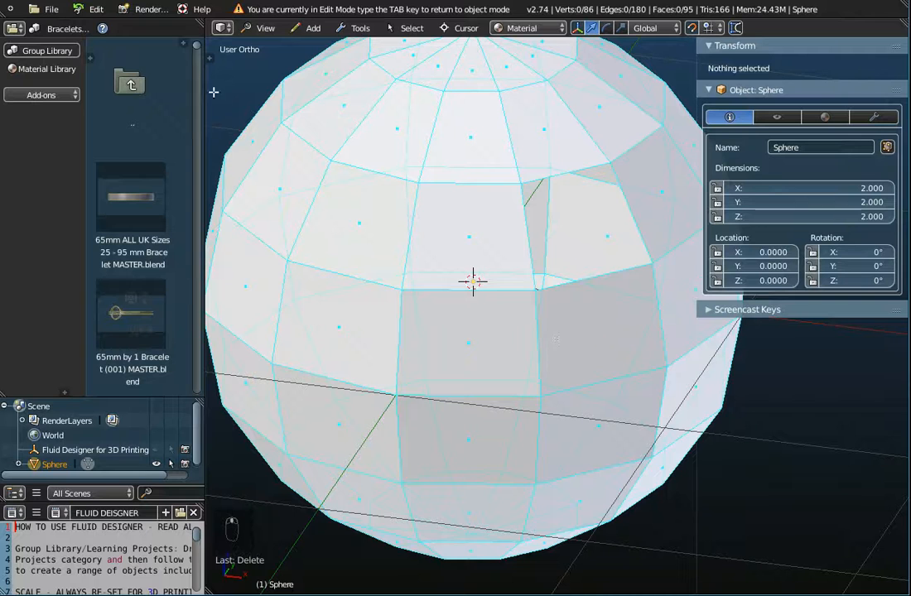
pyautogui.click(92, 9)
pyautogui.click(99, 28)
# Return to Object Mode and move the sphere along the X axis to an X location of -3
pyautogui.scroll(-4, 470, 275)
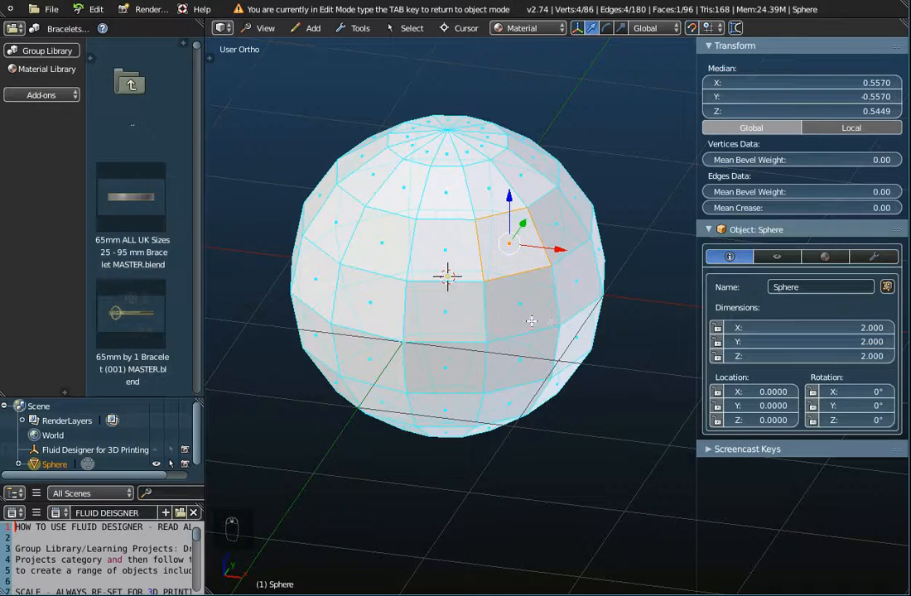
pyautogui.moveTo(527, 303)
pyautogui.mouseDown(button='middle')
pyautogui.moveTo(405, 288)
pyautogui.moveTo(541, 355)
pyautogui.moveTo(525, 321)
pyautogui.mouseUp(button='middle')
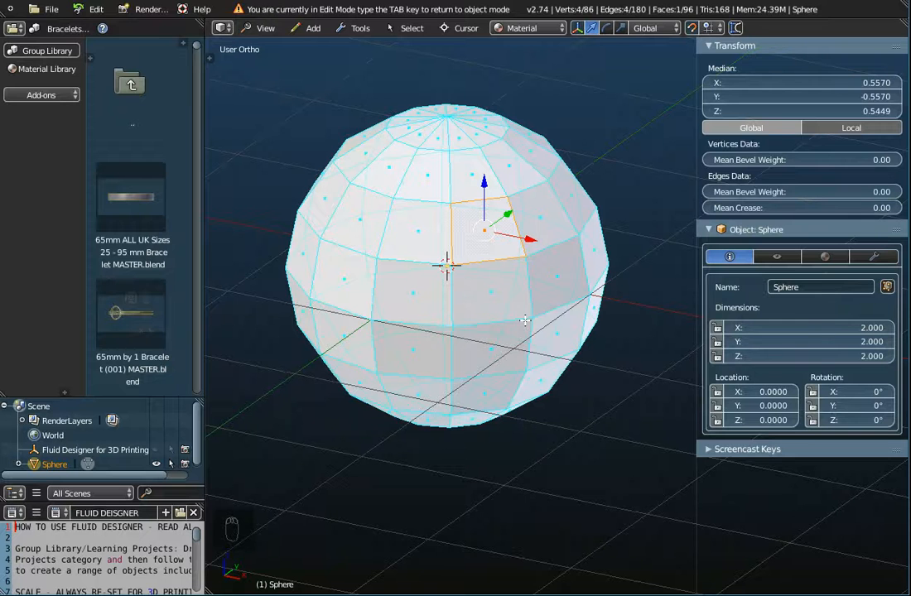
pyautogui.press('Tab')
pyautogui.scroll(-3, 524, 323)
pyautogui.moveTo(525, 322); pyautogui.dragTo(559, 352, button='middle')
pyautogui.moveTo(539, 318); pyautogui.dragTo(383, 285)
pyautogui.moveTo(483, 362); pyautogui.dragTo(431, 349, button='middle')
pyautogui.scroll(-2, 485, 376)
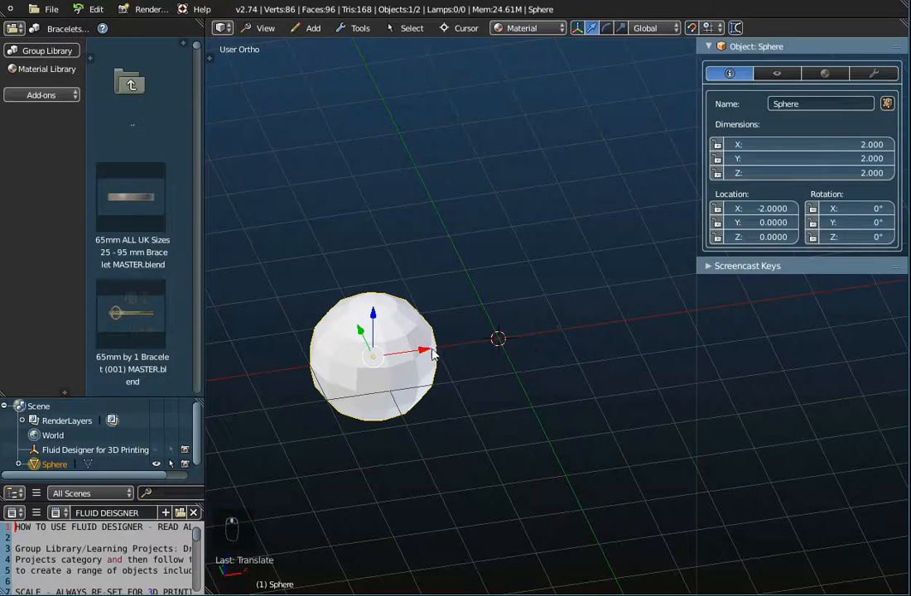
pyautogui.moveTo(423, 354); pyautogui.dragTo(388, 362)
pyautogui.keyDown('shift'); pyautogui.moveTo(464, 368); pyautogui.dragTo(525, 313, button='middle'); pyautogui.keyUp('shift')
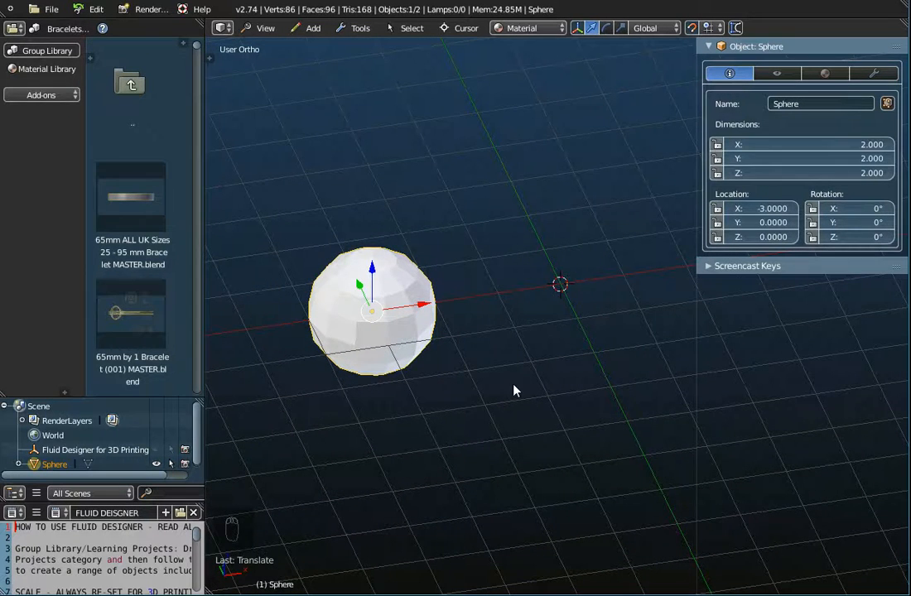
# Narrow the properties sidebar and add a Torus Knot Plus curve to the scene
pyautogui.moveTo(699, 339); pyautogui.dragTo(730, 328)
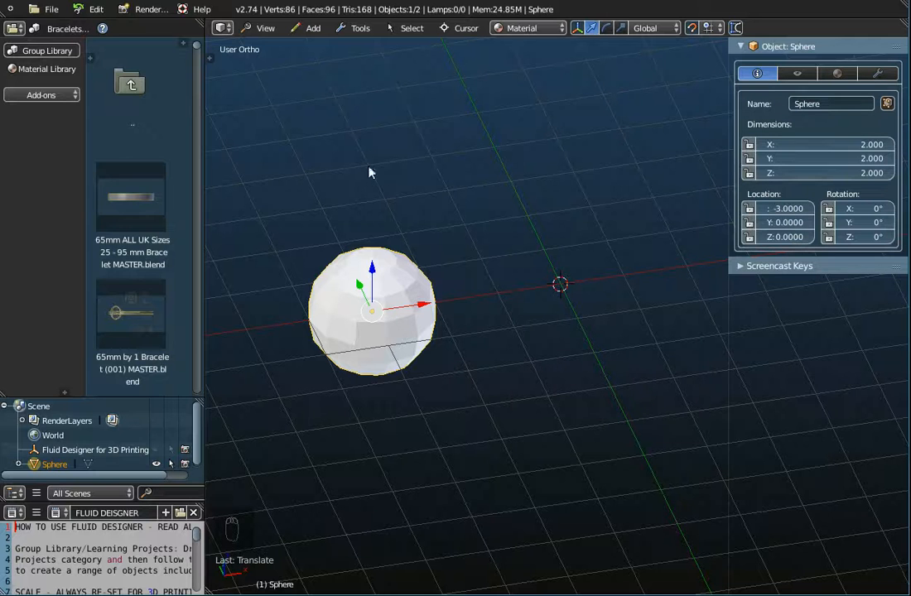
pyautogui.click(312, 28)
pyautogui.moveTo(322, 63)
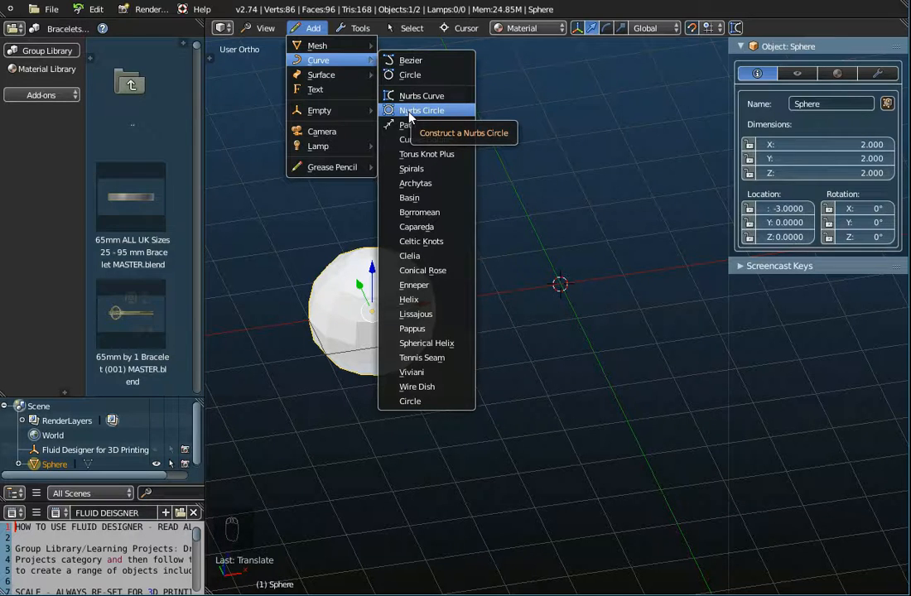
pyautogui.click(410, 157)
pyautogui.moveTo(606, 271); pyautogui.dragTo(457, 189, button='middle')
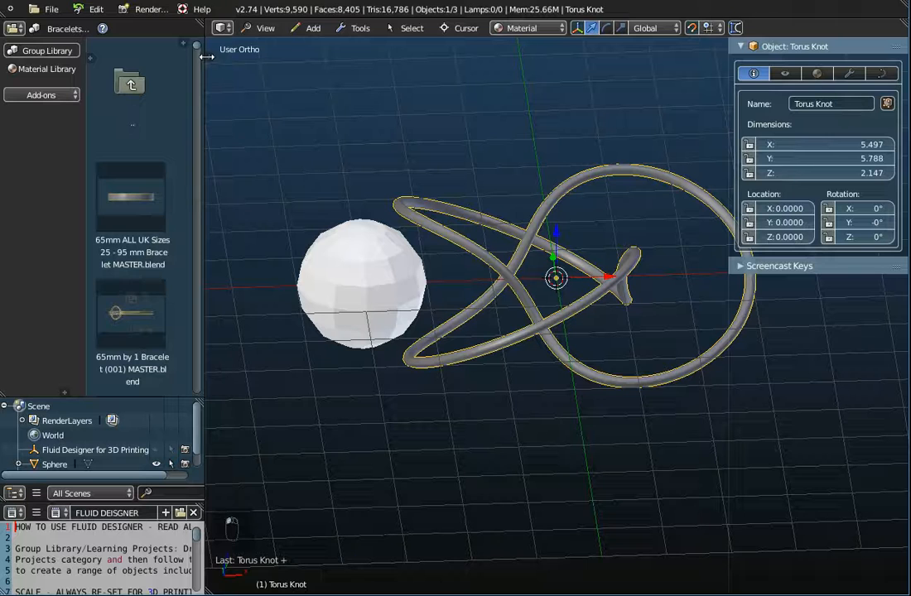
# Open the torus knot's creation parameters and set p to 5 and q to 6
pyautogui.click(208, 57)
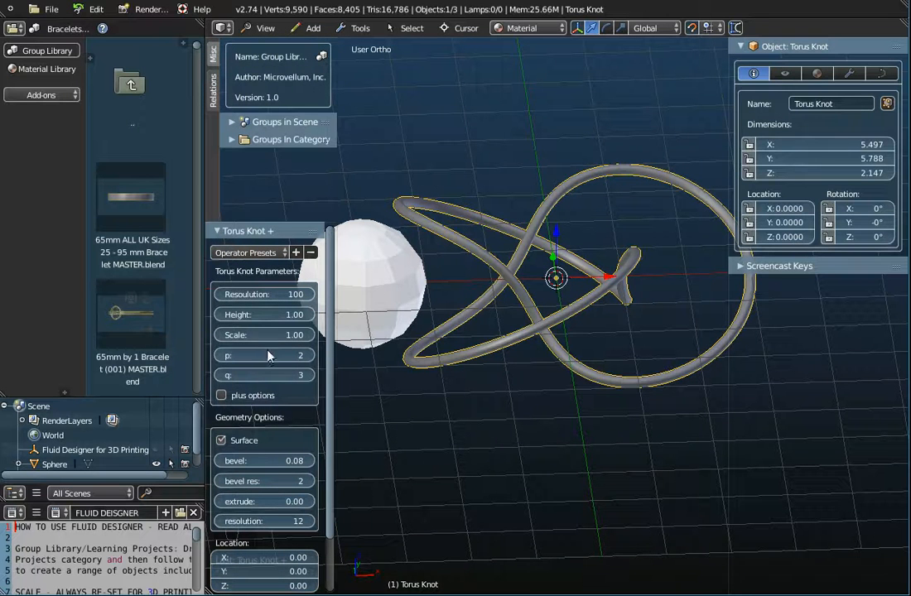
pyautogui.moveTo(305, 358); pyautogui.dragTo(316, 358)
pyautogui.click(310, 356)
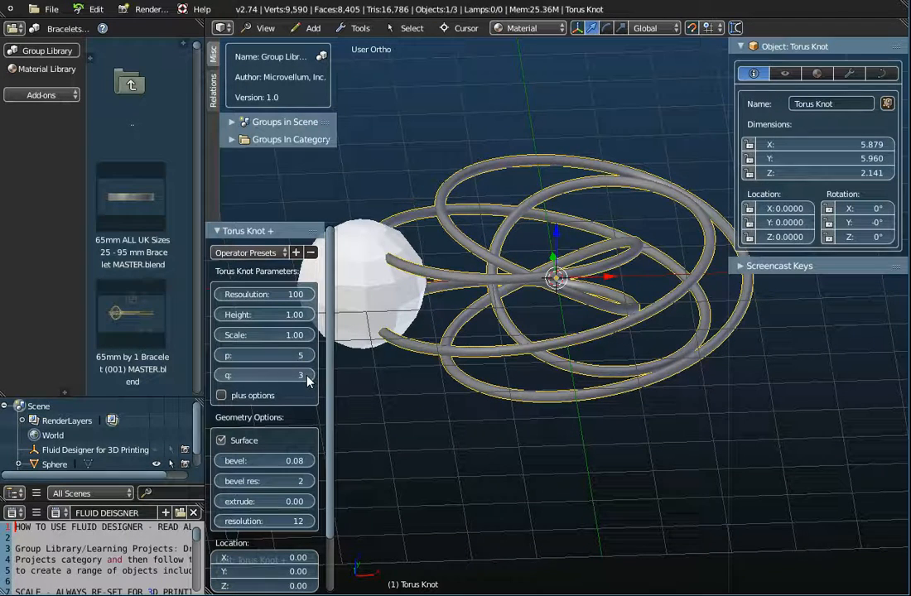
pyautogui.click(309, 376)
pyautogui.click(309, 376)
pyautogui.click(309, 376)
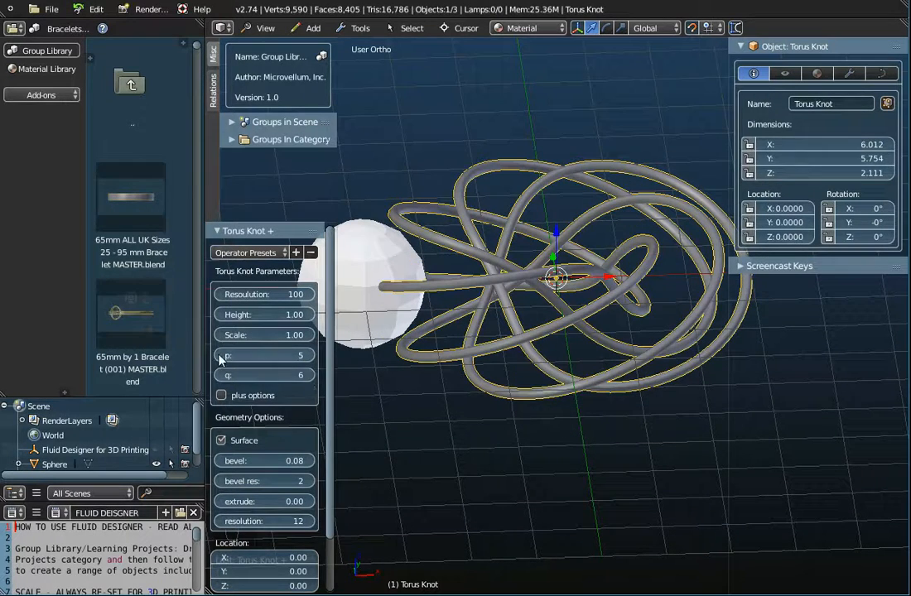
# Reduce the torus knot's p to 3 and q to 4
pyautogui.click(221, 358)
pyautogui.click(220, 358)
pyautogui.click(220, 377)
pyautogui.click(221, 377)
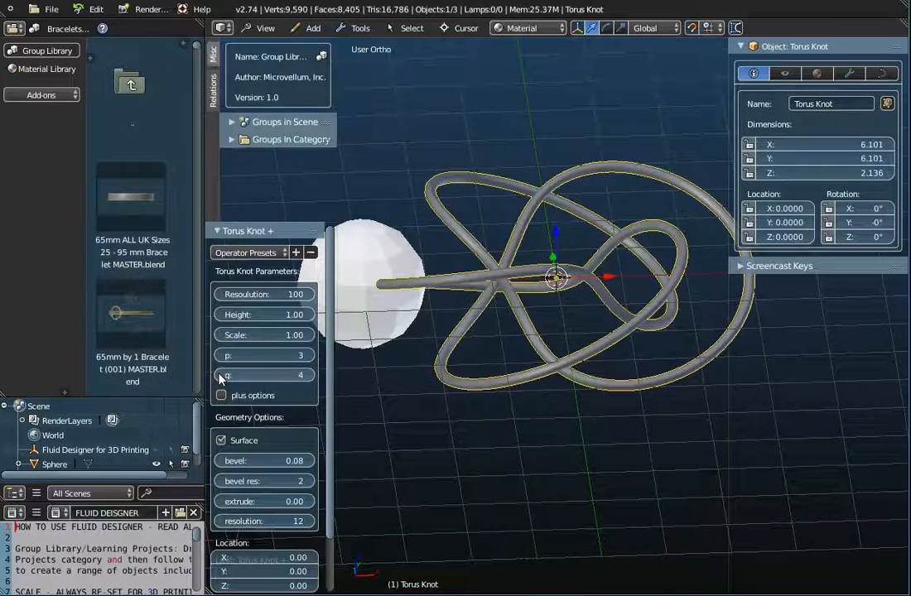
# Set the torus knot's bevel to 0, leaving a bare curve
pyautogui.moveTo(610, 366); pyautogui.dragTo(596, 406, button='middle')
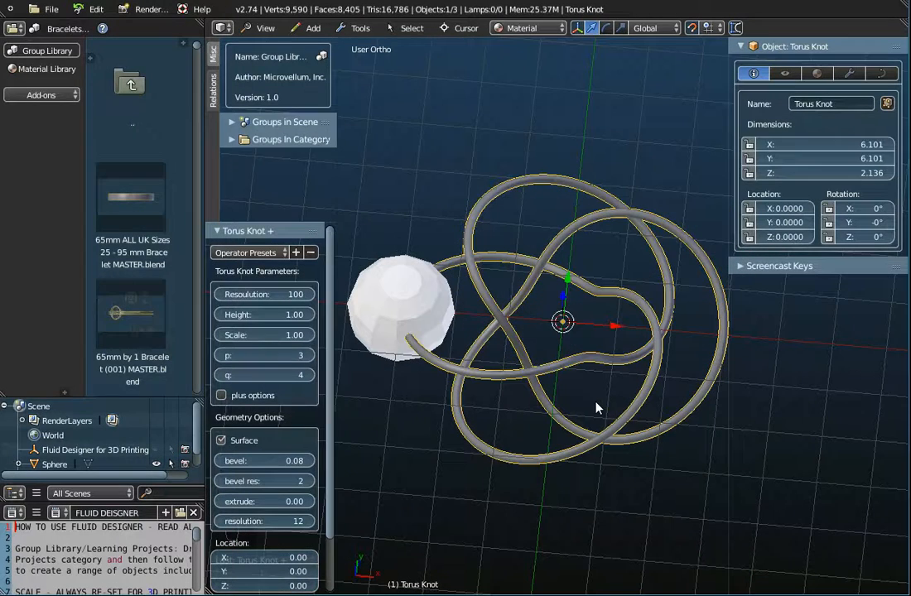
pyautogui.click(273, 462)
pyautogui.write('0')
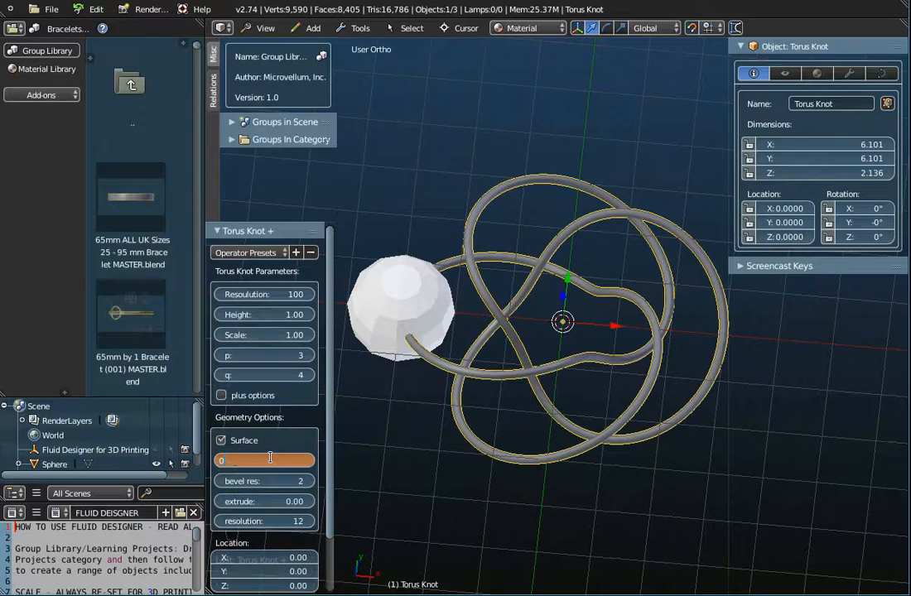
pyautogui.press('Return')
pyautogui.scroll(3, 572, 374)
pyautogui.moveTo(572, 374); pyautogui.dragTo(569, 348, button='middle')
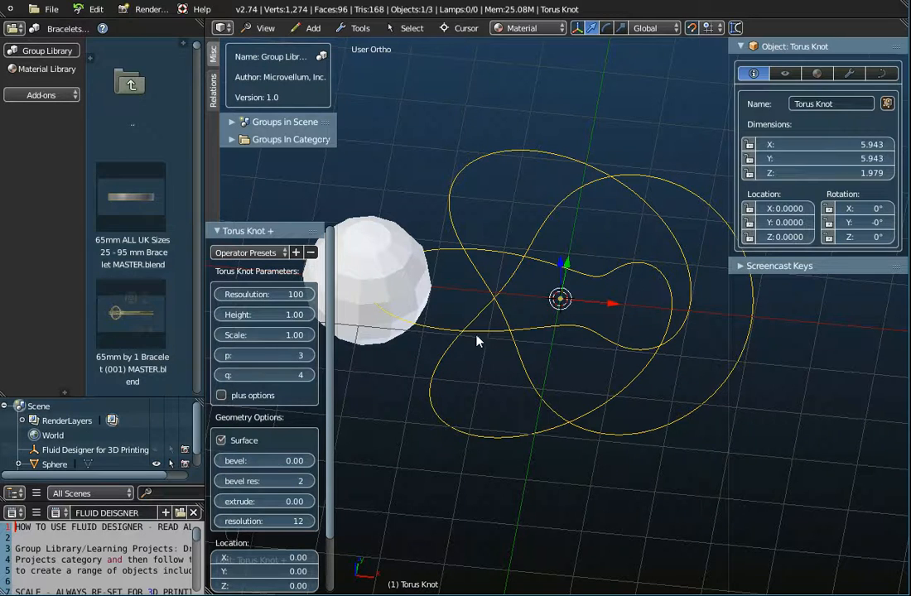
pyautogui.scroll(5, 522, 336)
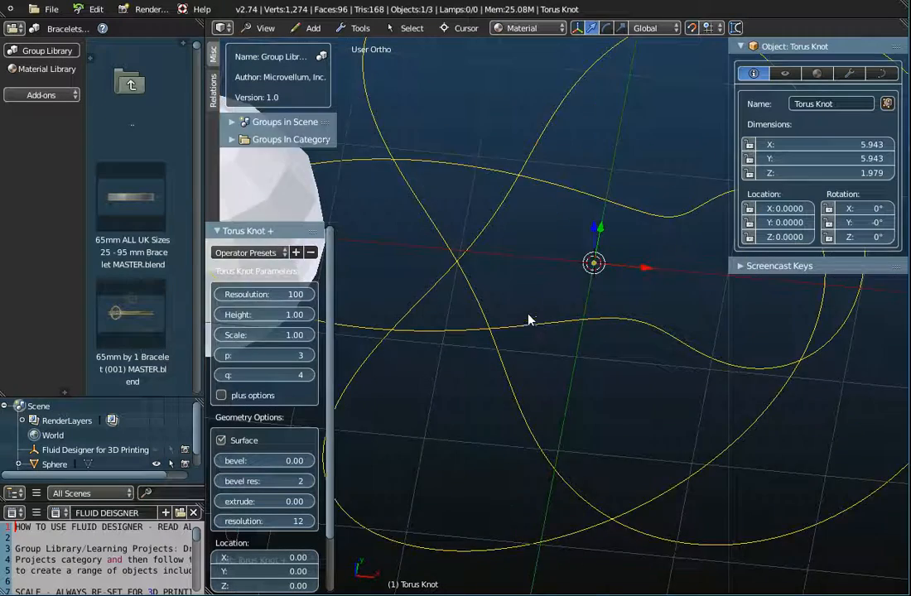
pyautogui.scroll(2, 531, 319)
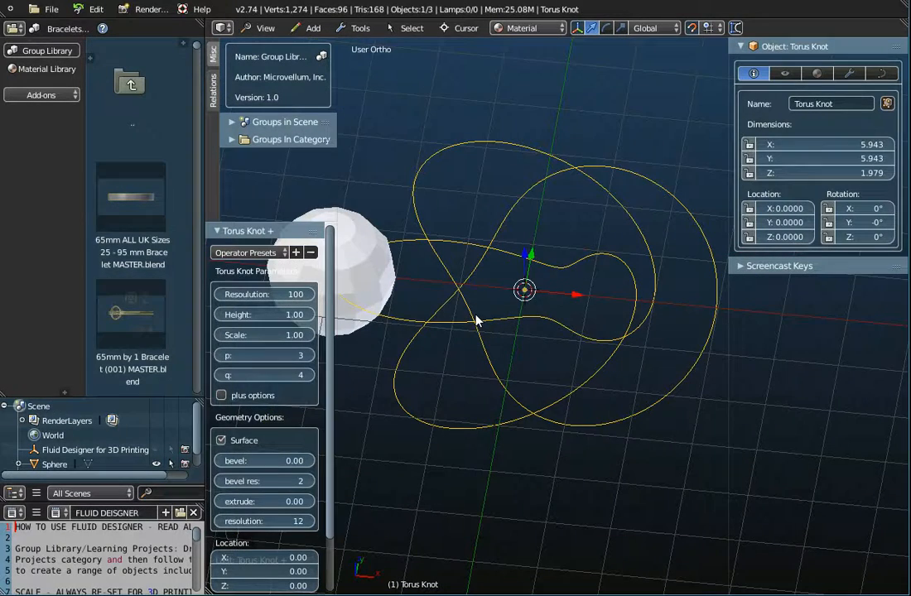
# Enter Edit Mode on the torus knot and delete one control point on its outer loop as a vertex
pyautogui.press('Tab')
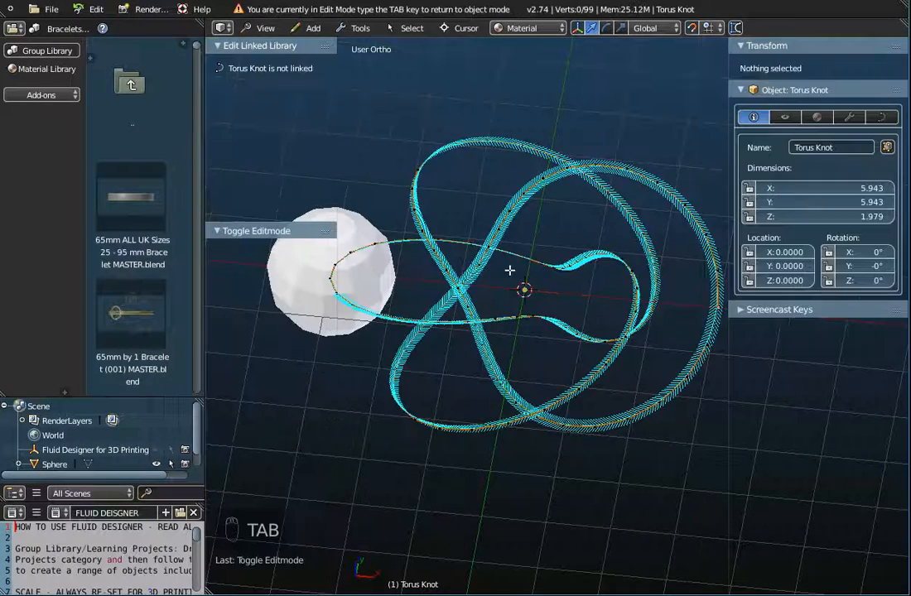
pyautogui.scroll(8, 506, 265)
pyautogui.rightClick(435, 205)
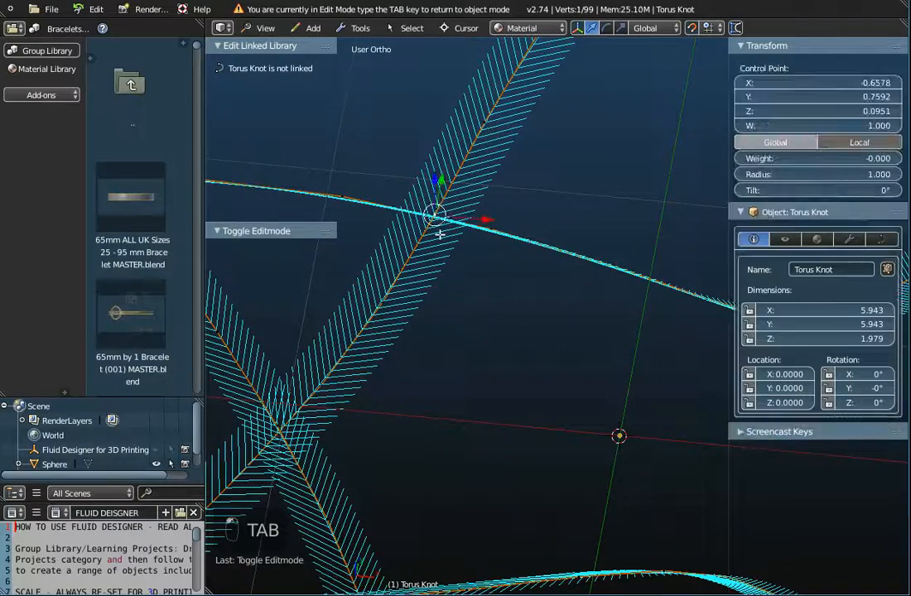
pyautogui.scroll(-3, 439, 233)
pyautogui.rightClick(514, 116)
pyautogui.rightClick(549, 106)
pyautogui.scroll(-3, 589, 183)
pyautogui.moveTo(598, 185); pyautogui.dragTo(591, 235, button='middle')
pyautogui.scroll(-2, 631, 130)
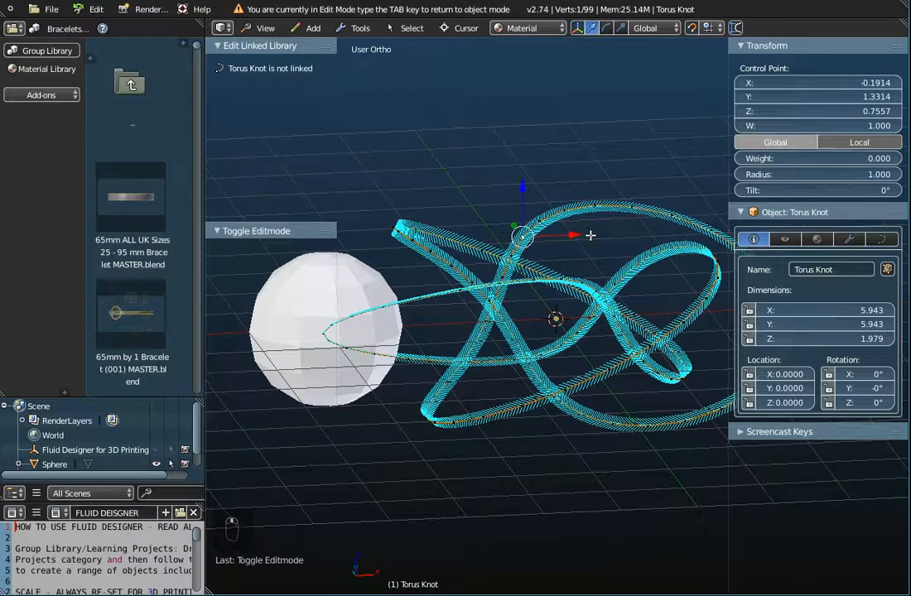
pyautogui.scroll(3, 523, 238)
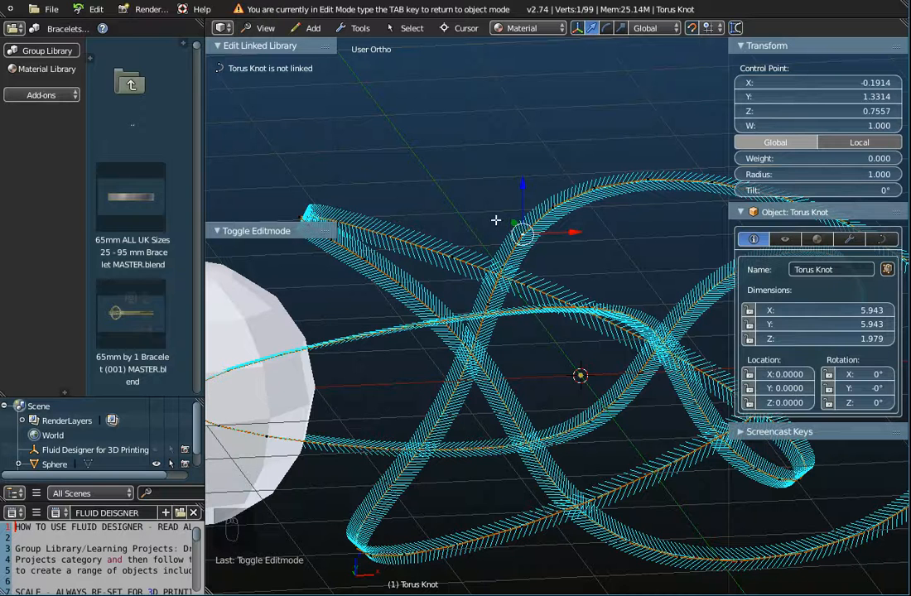
pyautogui.press('x')
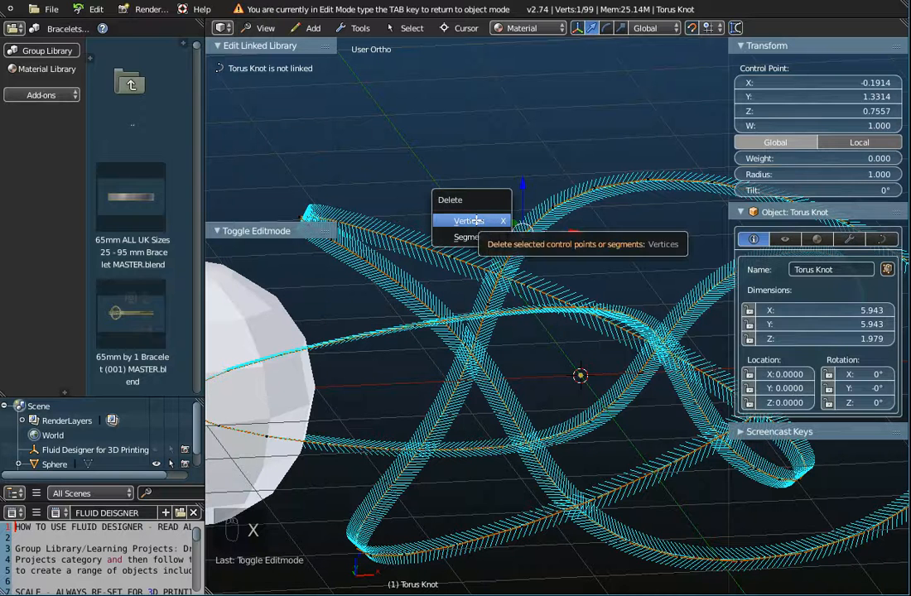
pyautogui.click(477, 220)
# Delete a second, nearby control point on the same loop using the Vertices option
pyautogui.rightClick(576, 187)
pyautogui.press('x')
pyautogui.click(577, 186)
pyautogui.moveTo(604, 285); pyautogui.dragTo(634, 249, button='middle')
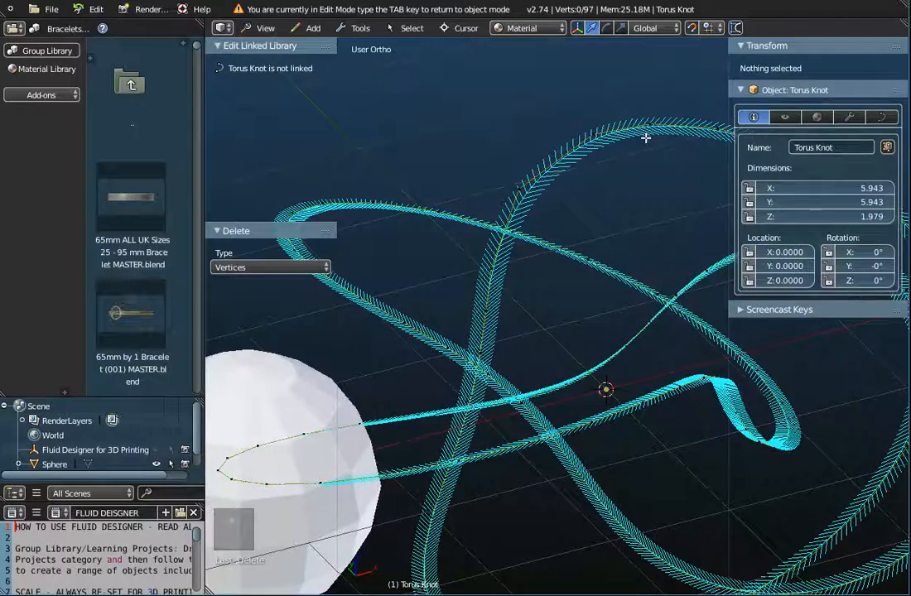
# Select three adjacent control points along the outer loop and delete the segments between them to open the curve
pyautogui.rightClick(649, 122)
pyautogui.moveTo(642, 159); pyautogui.dragTo(504, 246, button='middle')
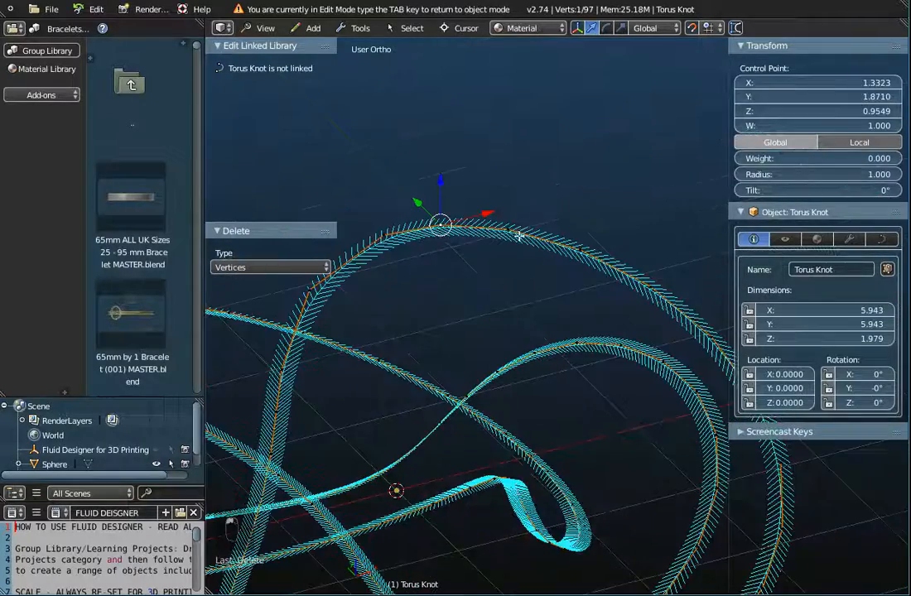
pyautogui.keyDown('shift'); pyautogui.rightClick(521, 226); pyautogui.keyUp('shift')
pyautogui.keyDown('shift'); pyautogui.rightClick(572, 238); pyautogui.keyUp('shift')
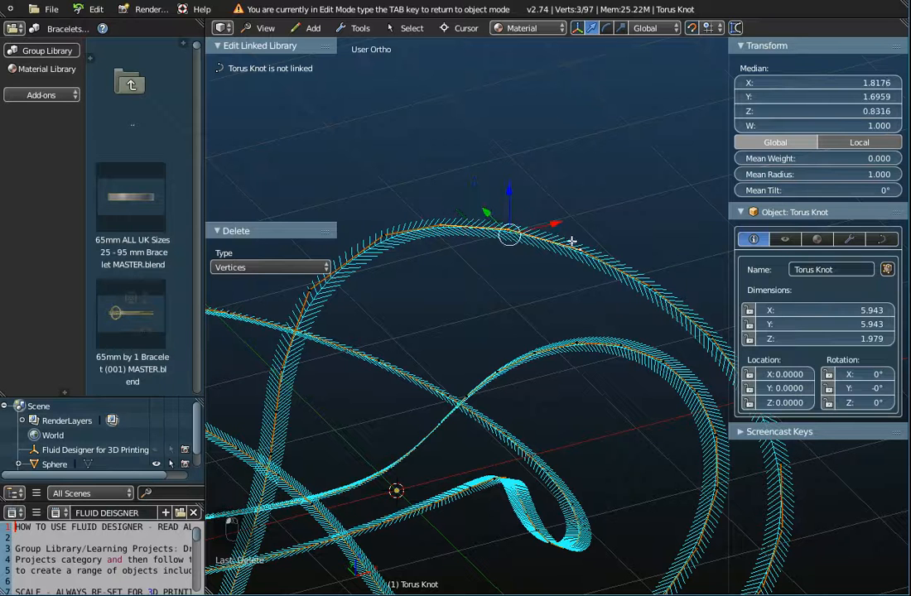
pyautogui.press('x')
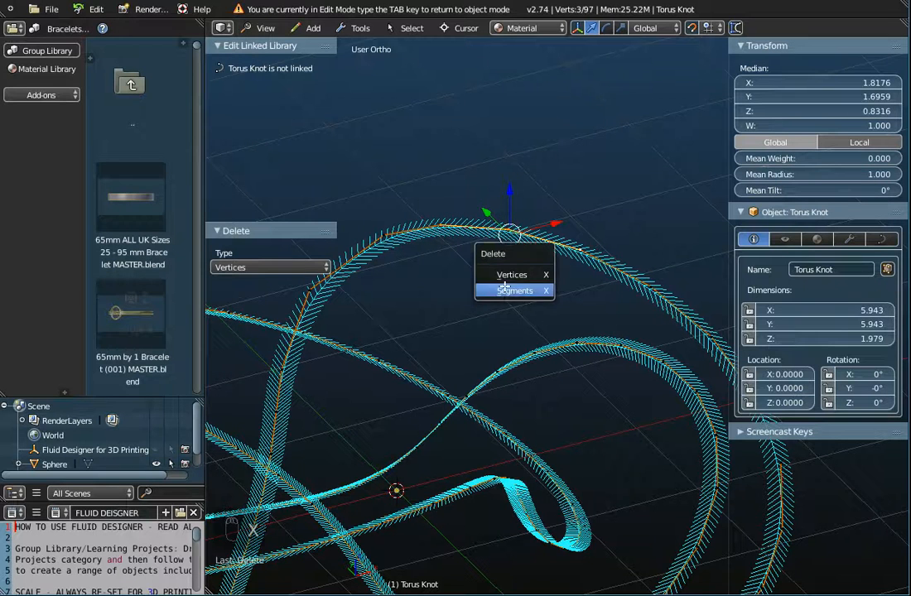
pyautogui.click(511, 290)
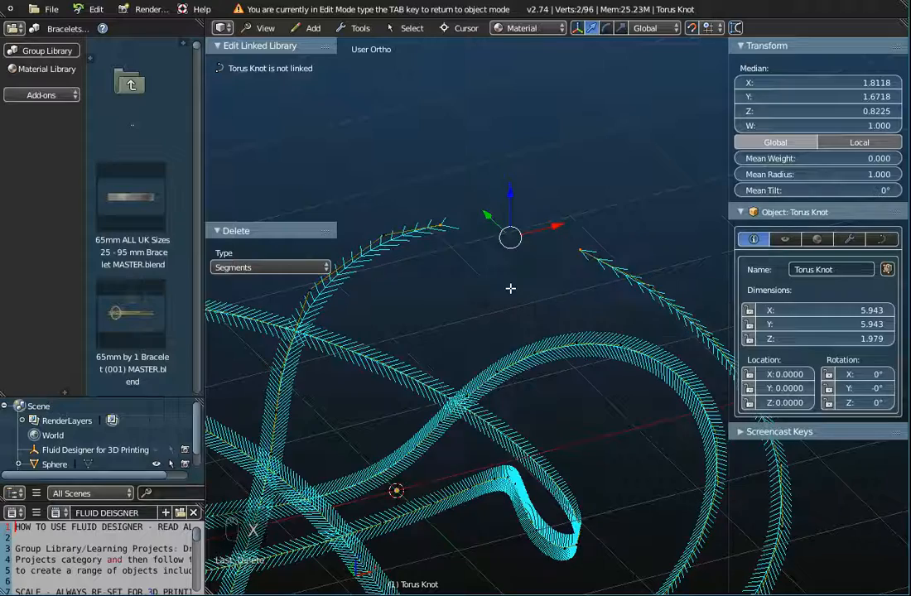
pyautogui.moveTo(497, 298); pyautogui.dragTo(491, 176, button='middle')
pyautogui.scroll(-4, 598, 176)
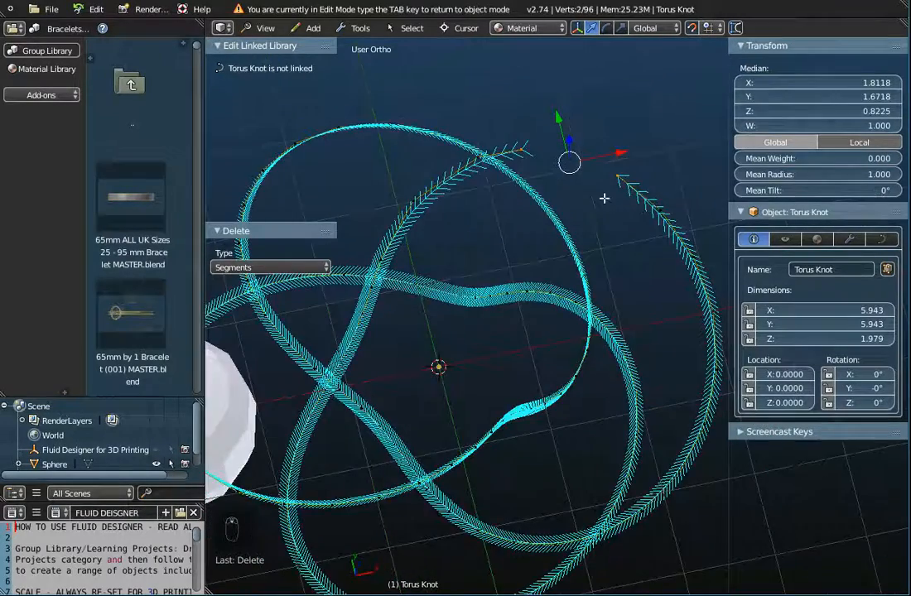
pyautogui.moveTo(608, 210)
pyautogui.mouseDown(button='middle')
pyautogui.moveTo(616, 169)
pyautogui.moveTo(606, 192)
pyautogui.mouseUp(button='middle')
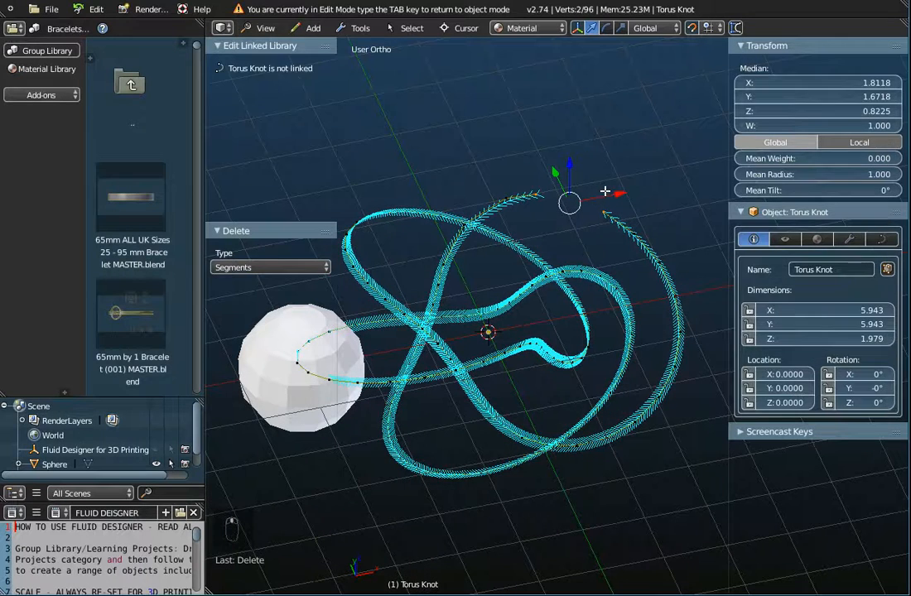
# Return to Object Mode, hide the tool shelf and show the torus knot's Curve Data settings
pyautogui.press('Tab')
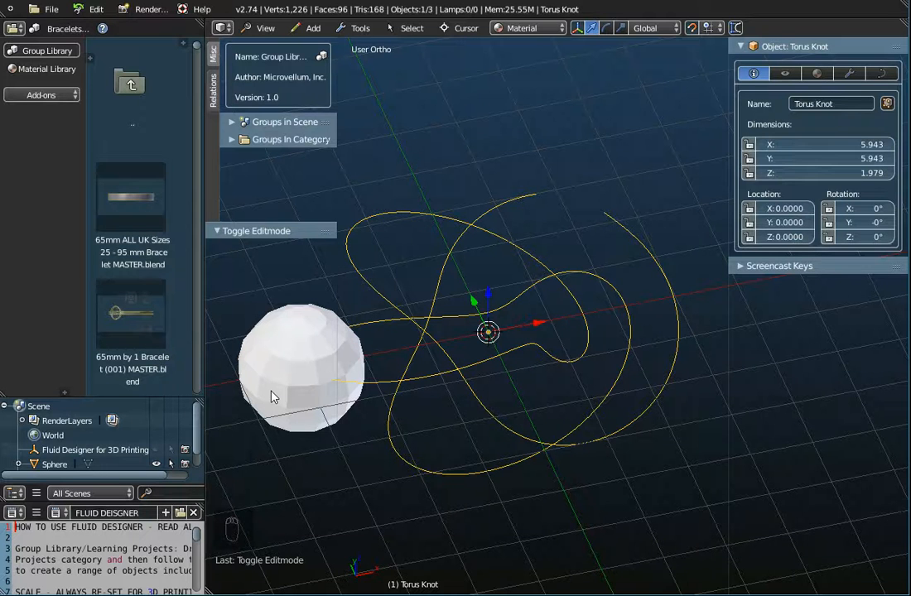
pyautogui.press('t')
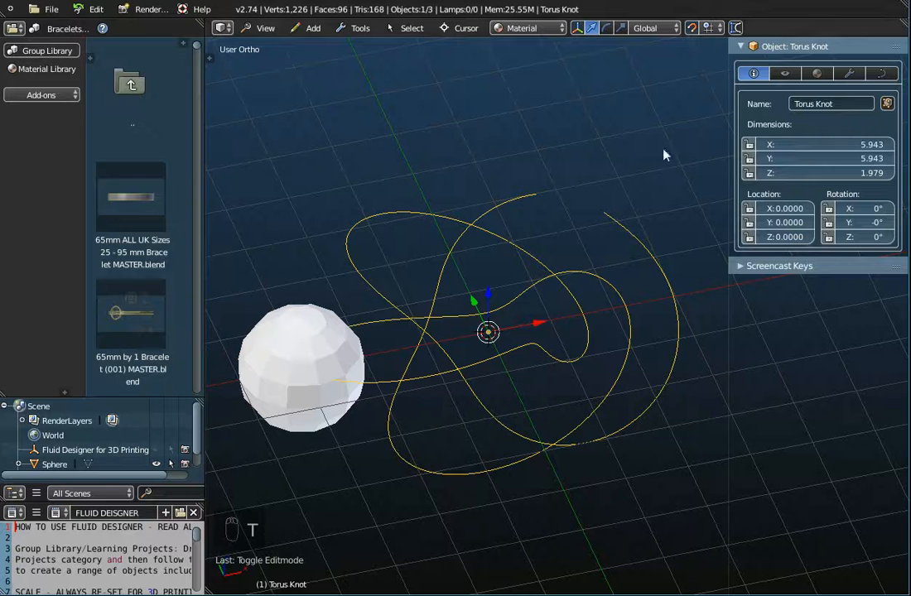
pyautogui.click(883, 74)
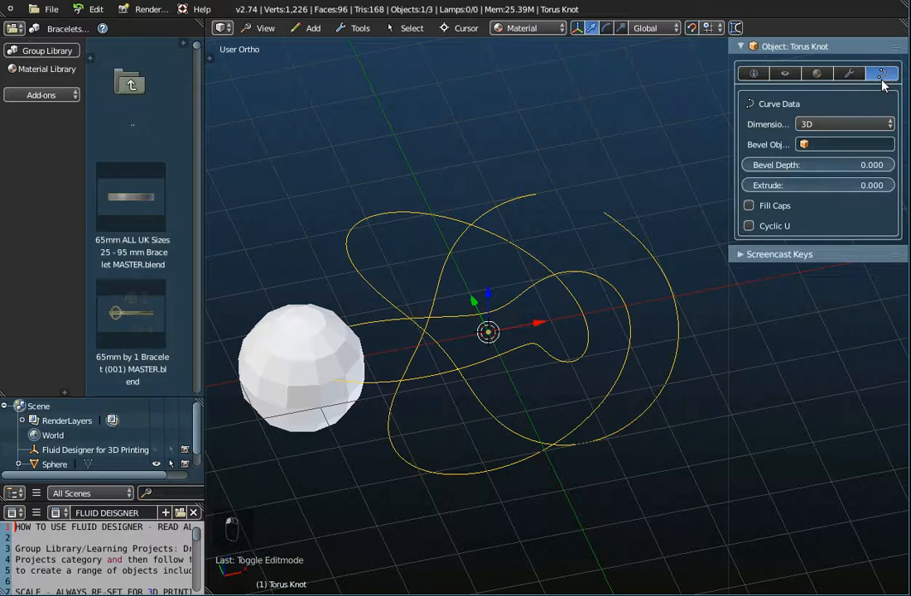
# Set the torus knot's Bevel Depth to 0.2 and inspect the tube's open ends
pyautogui.moveTo(891, 168); pyautogui.dragTo(869, 167)
pyautogui.click(835, 164)
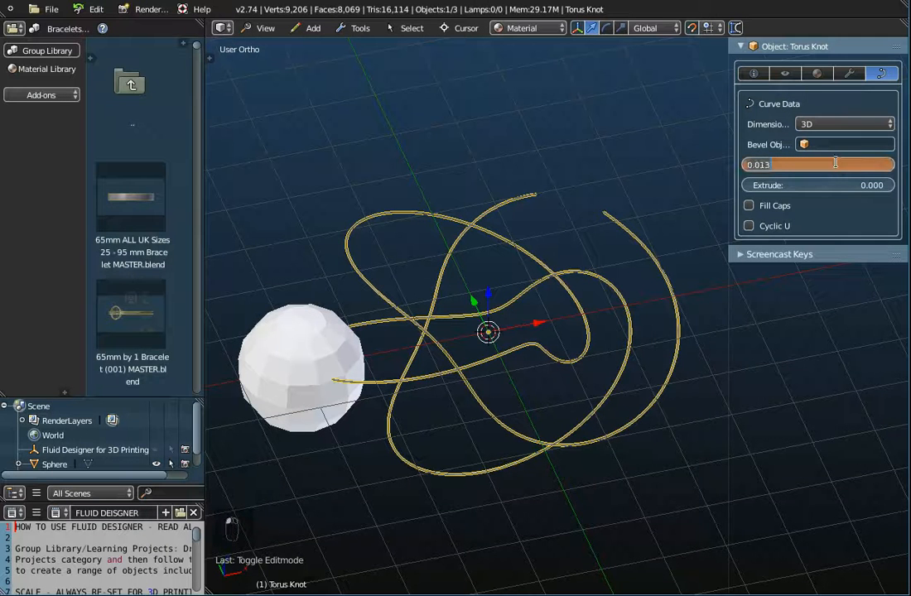
pyautogui.write('0.2')
pyautogui.press('Return')
pyautogui.moveTo(636, 226); pyautogui.dragTo(580, 294, button='middle')
pyautogui.moveTo(625, 326); pyautogui.dragTo(362, 279, button='middle')
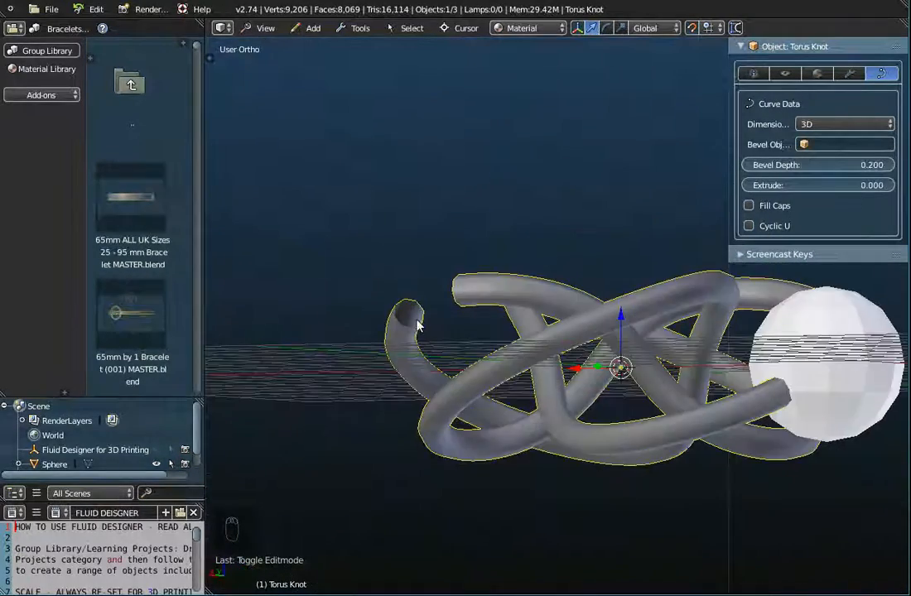
pyautogui.scroll(5, 417, 318)
pyautogui.moveTo(417, 346); pyautogui.dragTo(352, 395, button='middle')
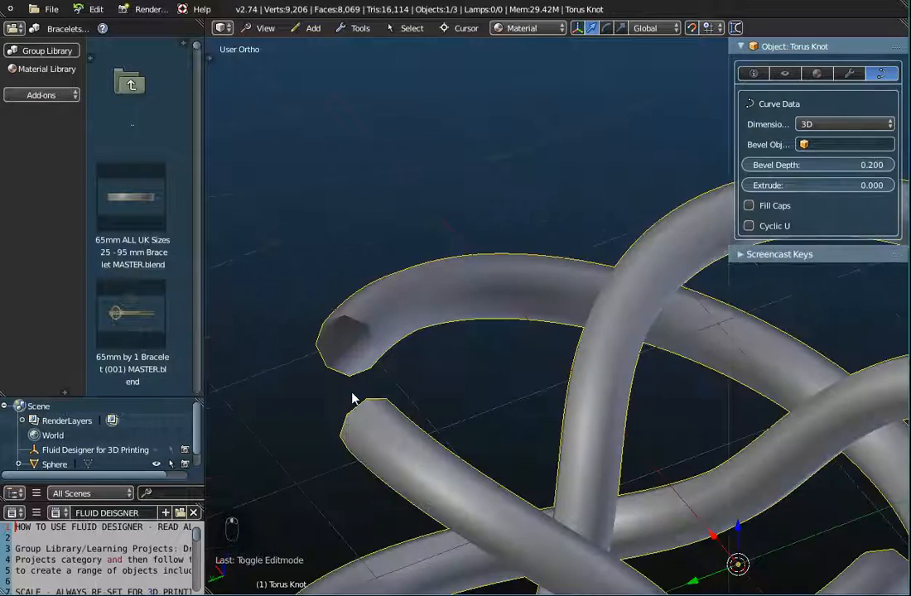
pyautogui.moveTo(364, 336); pyautogui.dragTo(408, 297, button='middle')
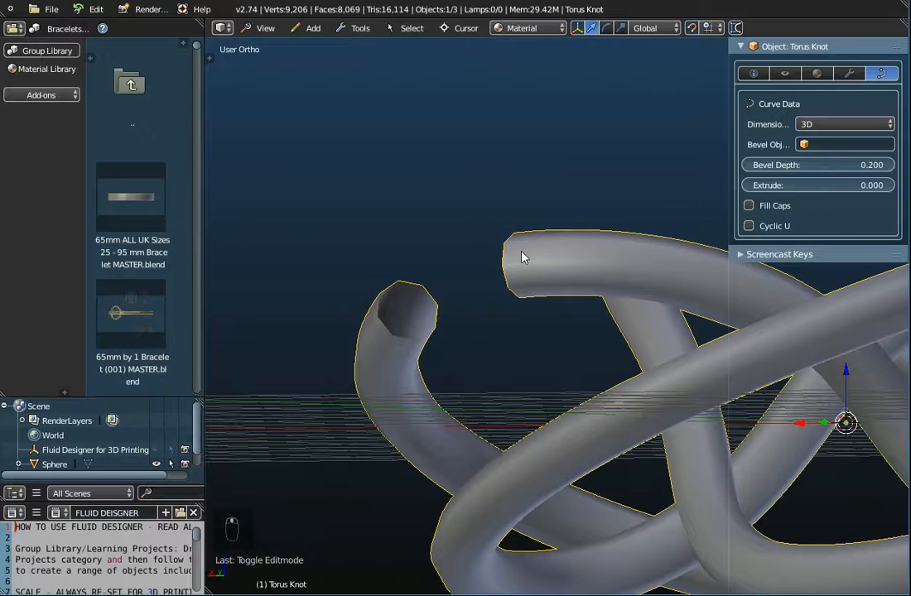
# Try closing off the tube's open ends with Fill Caps and check both ends
pyautogui.click(749, 206)
pyautogui.moveTo(356, 302); pyautogui.dragTo(301, 409, button='middle')
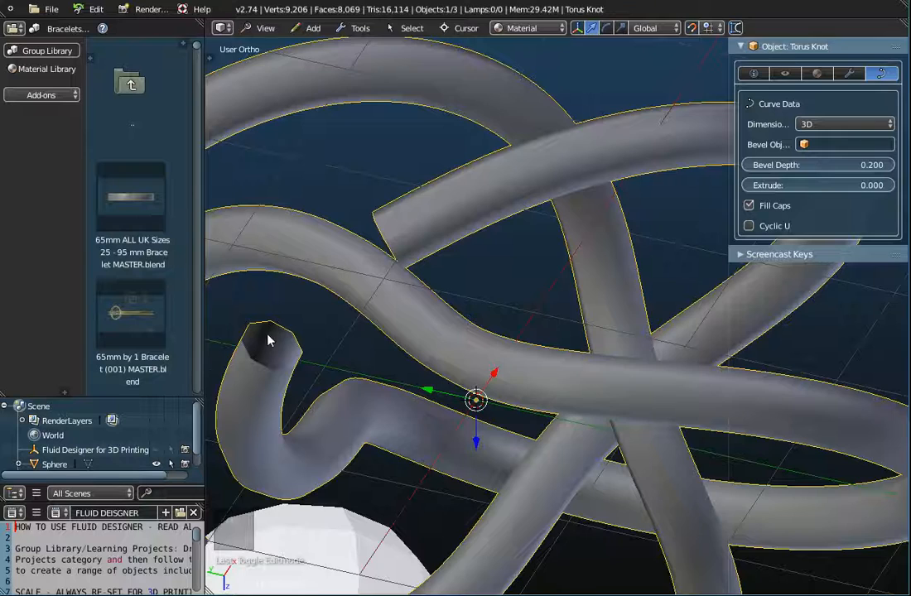
pyautogui.moveTo(267, 339); pyautogui.dragTo(273, 339, button='middle')
pyautogui.moveTo(332, 345); pyautogui.dragTo(675, 238, button='middle')
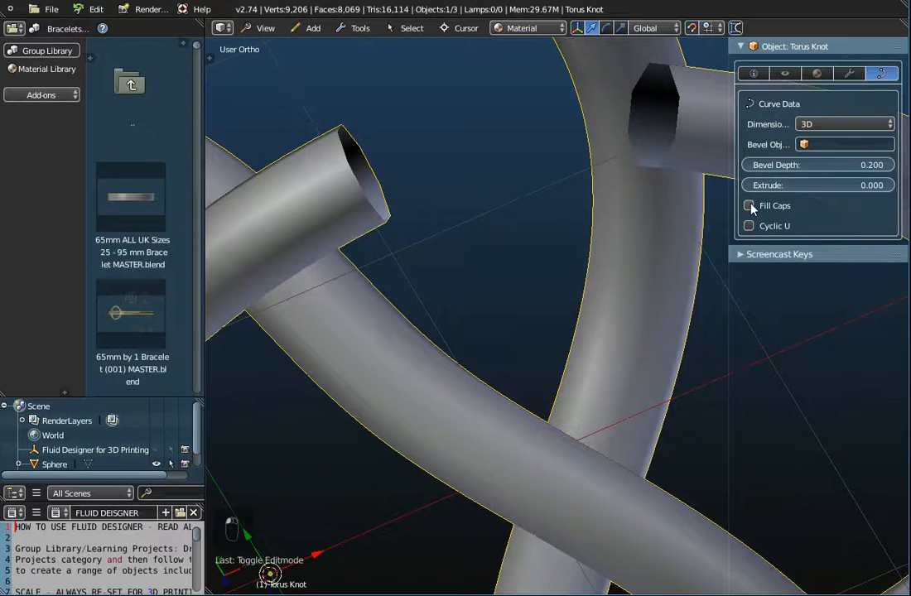
# Enable Cyclic U to bridge the gap in the torus knot, inspect the joined section, and disable it again
pyautogui.click(749, 227)
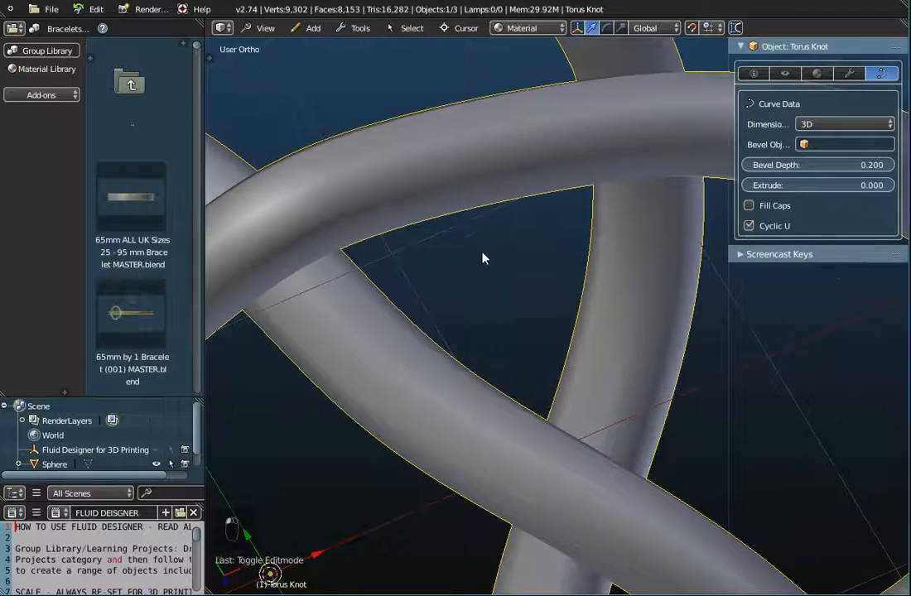
pyautogui.scroll(-3, 478, 262)
pyautogui.moveTo(478, 262); pyautogui.dragTo(527, 274, button='middle')
pyautogui.moveTo(625, 330); pyautogui.dragTo(758, 223, button='middle')
pyautogui.click(749, 226)
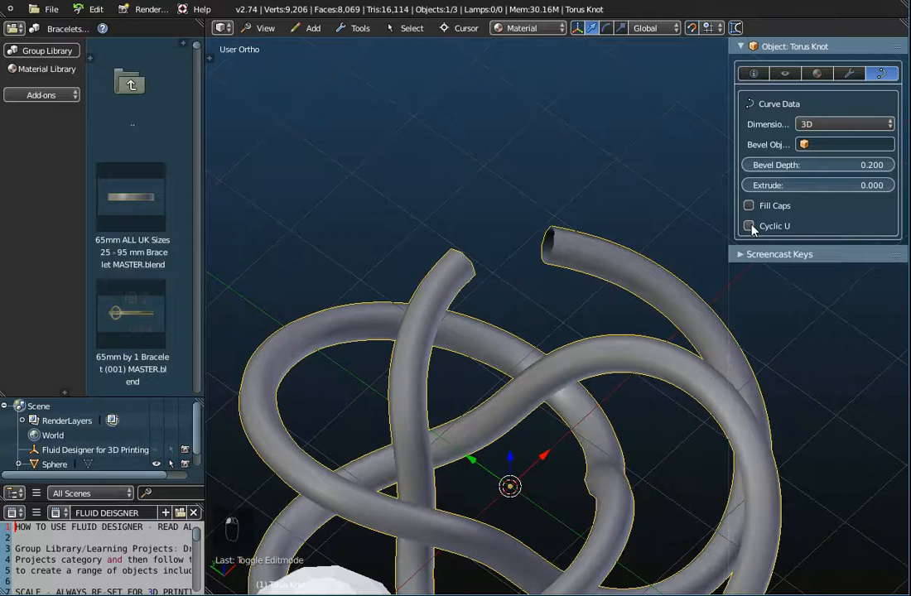
# Toggle Cyclic U on and off repeatedly to compare the closed and open knot, ending with it off
pyautogui.click(749, 226)
pyautogui.click(749, 226)
pyautogui.click(749, 226)
pyautogui.moveTo(616, 319); pyautogui.dragTo(530, 389, button='middle')
pyautogui.click(749, 226)
pyautogui.click(749, 226)
pyautogui.click(748, 226)
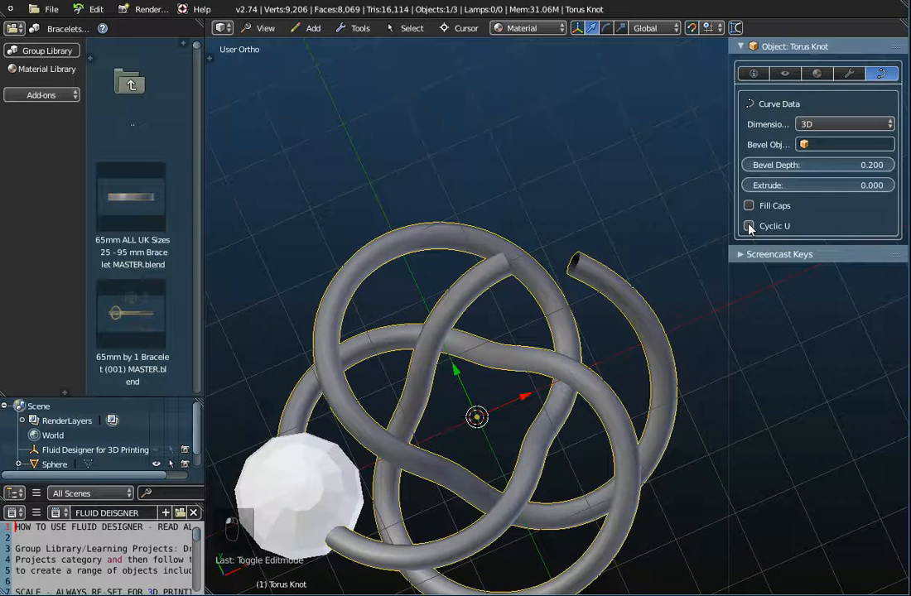
pyautogui.click(749, 226)
pyautogui.click(748, 226)
pyautogui.click(748, 227)
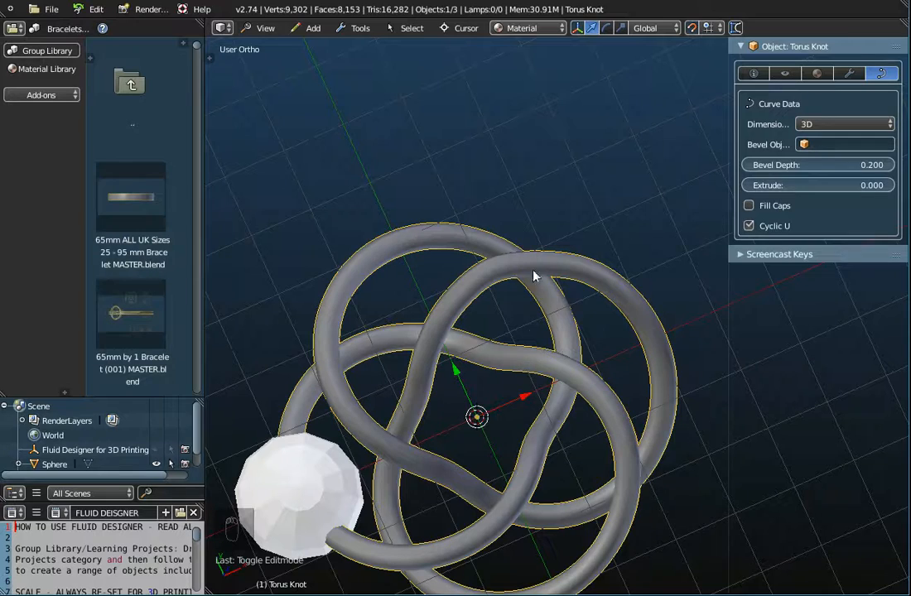
pyautogui.moveTo(517, 386); pyautogui.dragTo(423, 265, button='middle')
pyautogui.click(749, 227)
# Enable Fill Caps for the open torus knot and examine its two ends
pyautogui.scroll(5, 556, 276)
pyautogui.click(749, 205)
pyautogui.moveTo(556, 336); pyautogui.dragTo(688, 327, button='middle')
pyautogui.scroll(-4, 618, 354)
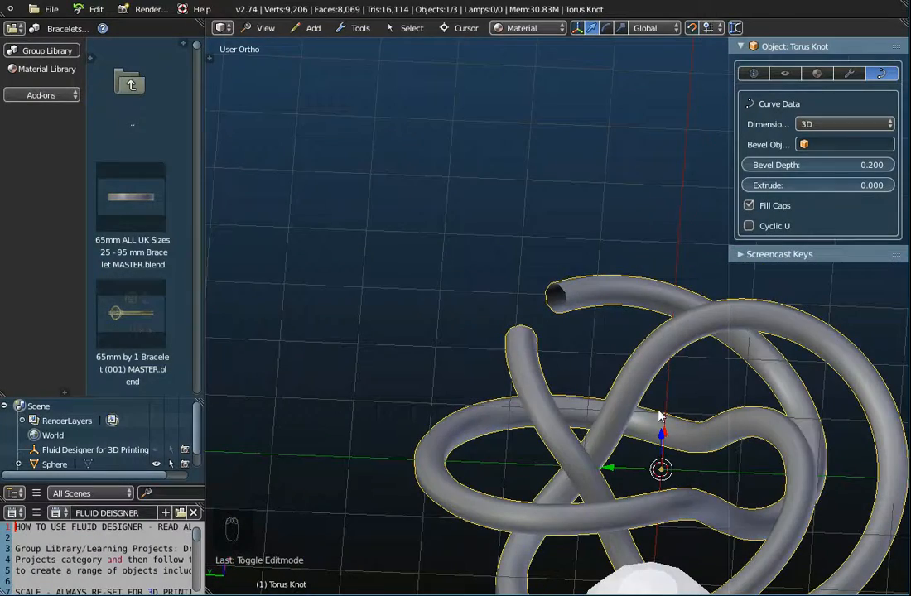
pyautogui.keyDown('shift'); pyautogui.moveTo(661, 431); pyautogui.dragTo(589, 372, button='middle'); pyautogui.keyUp('shift')
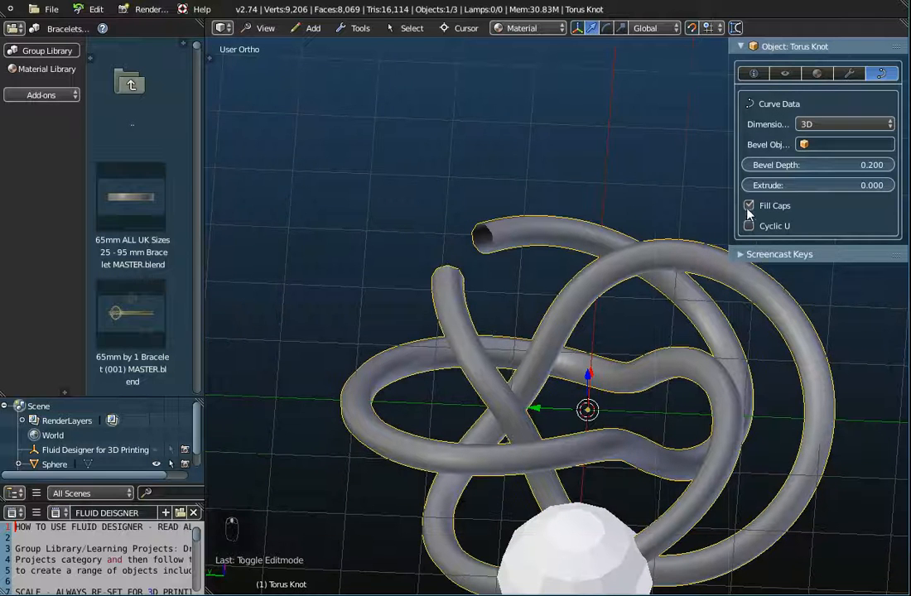
# Convert the torus knot curve to a mesh and look closely at its open ends
pyautogui.click(358, 29)
pyautogui.moveTo(366, 48)
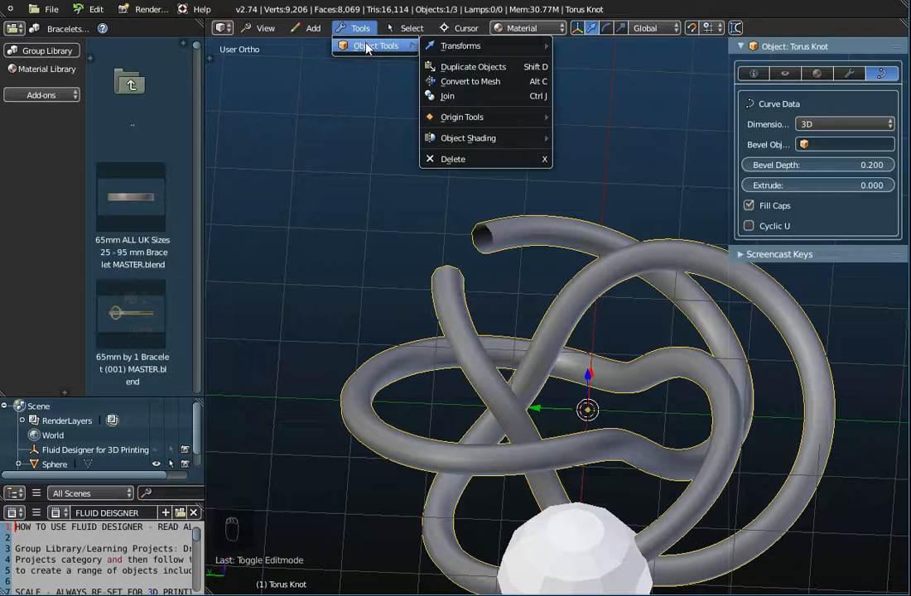
pyautogui.click(477, 83)
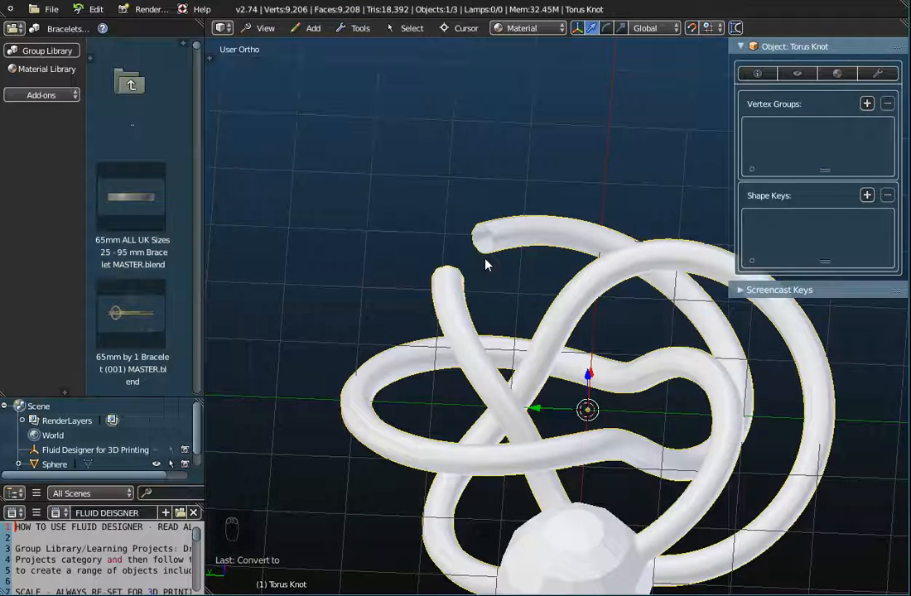
pyautogui.scroll(6, 480, 257)
pyautogui.scroll(-3, 489, 263)
pyautogui.moveTo(490, 260)
pyautogui.mouseDown(button='middle')
pyautogui.moveTo(535, 246)
pyautogui.moveTo(593, 168)
pyautogui.moveTo(697, 195)
pyautogui.moveTo(677, 183)
pyautogui.moveTo(545, 284)
pyautogui.moveTo(495, 250)
pyautogui.moveTo(506, 259)
pyautogui.mouseUp(button='middle')
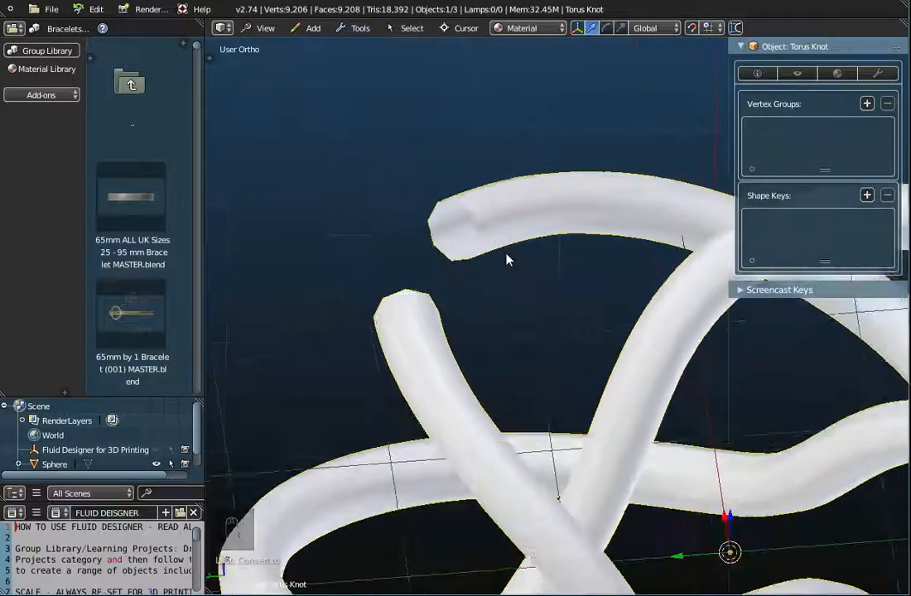
# Enter Edit Mode on the torus knot mesh and select individual faces one after another near its open end
pyautogui.press('Tab')
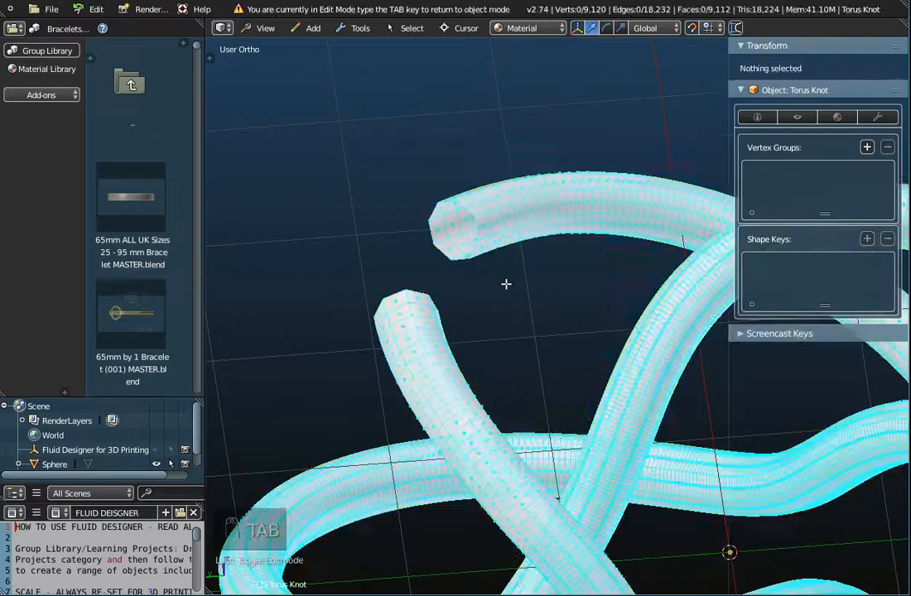
pyautogui.scroll(2, 523, 258)
pyautogui.rightClick(501, 184)
pyautogui.rightClick(559, 155)
pyautogui.rightClick(604, 162)
pyautogui.rightClick(584, 159)
pyautogui.rightClick(521, 139)
pyautogui.rightClick(474, 156)
# Examine the torus knot's two open ends in Edit and Object Mode, and locate the Convert to Mesh command
pyautogui.moveTo(523, 227); pyautogui.dragTo(446, 339, button='middle')
pyautogui.scroll(-6, 447, 340)
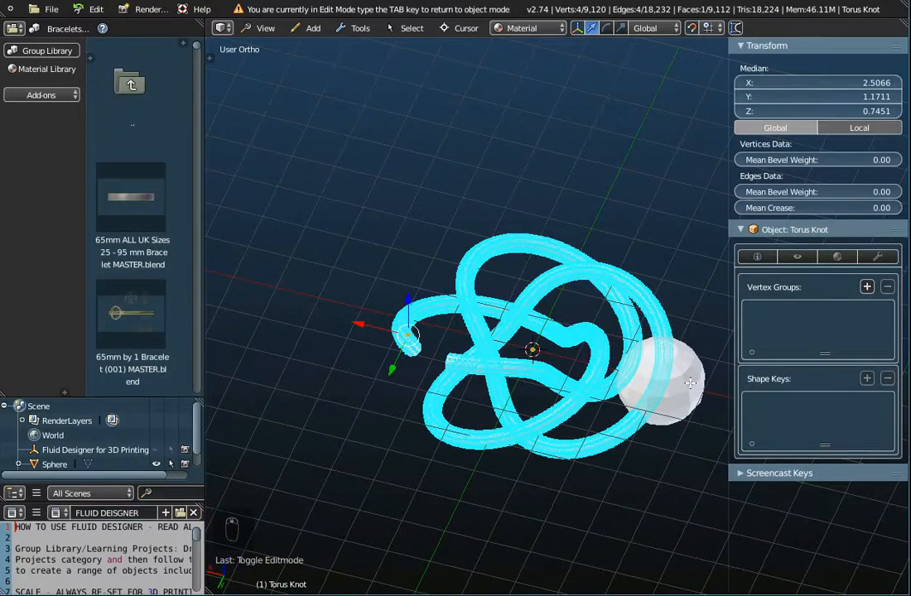
pyautogui.scroll(8, 406, 384)
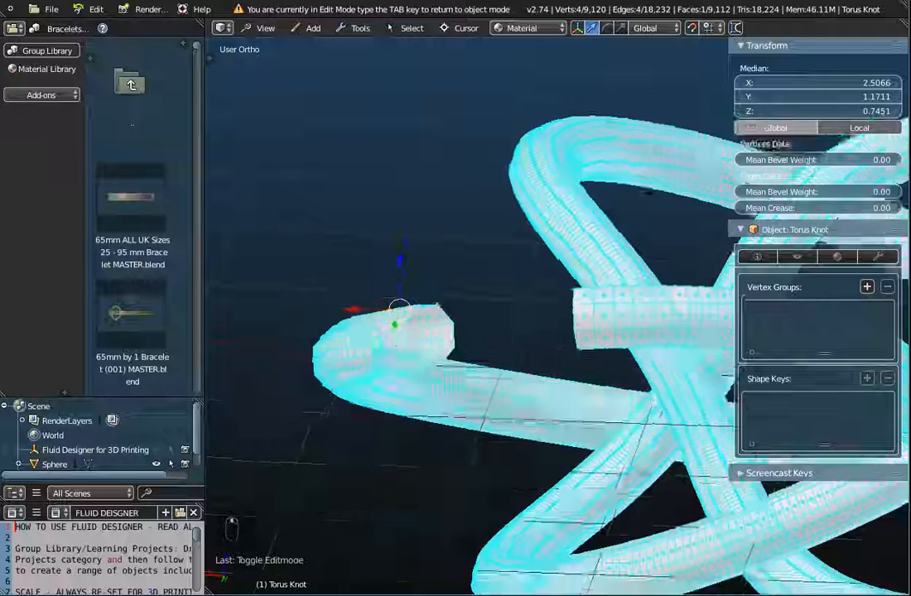
pyautogui.scroll(4, 395, 330)
pyautogui.moveTo(465, 360); pyautogui.dragTo(429, 372, button='middle')
pyautogui.scroll(-1, 494, 312)
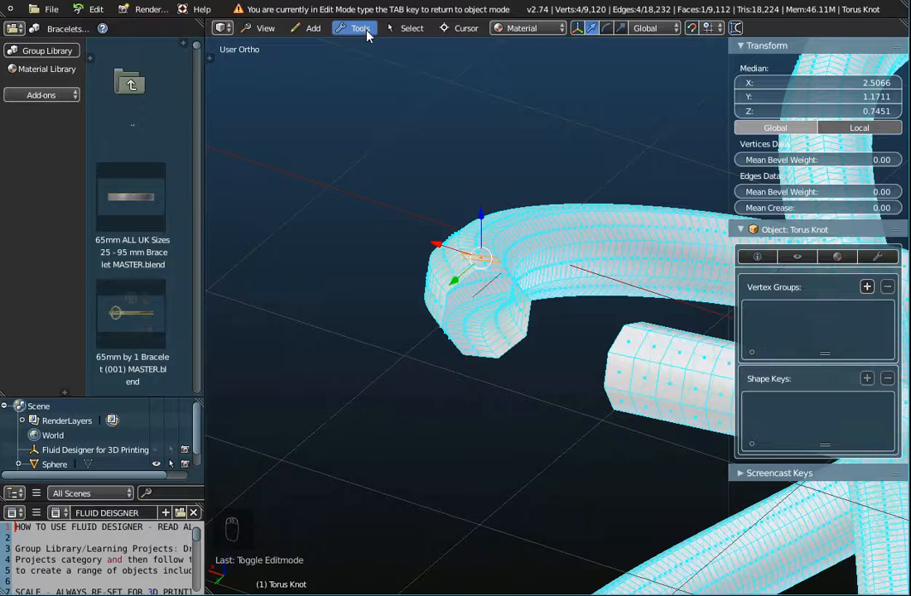
pyautogui.press('Tab')
pyautogui.press('Tab')
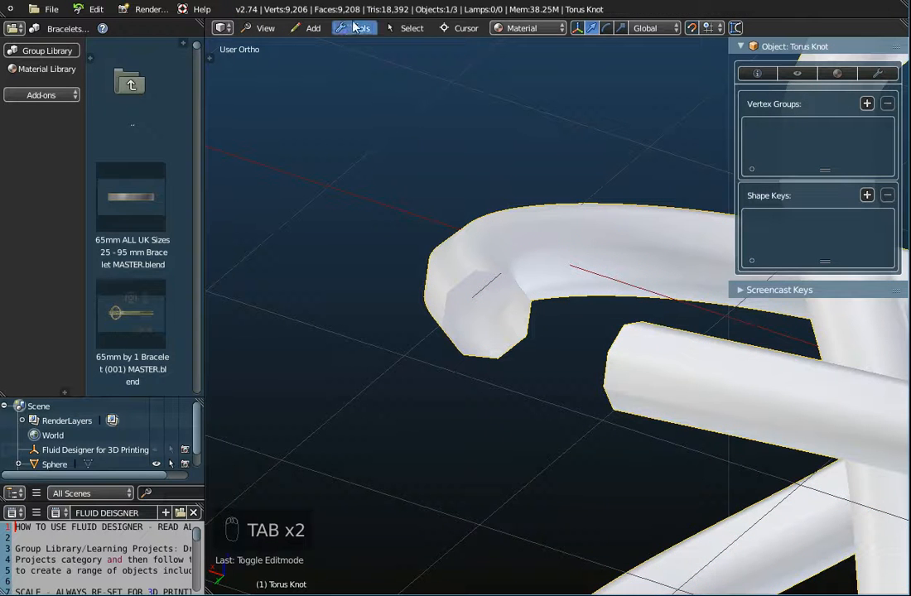
pyautogui.click(354, 27)
pyautogui.moveTo(373, 46)
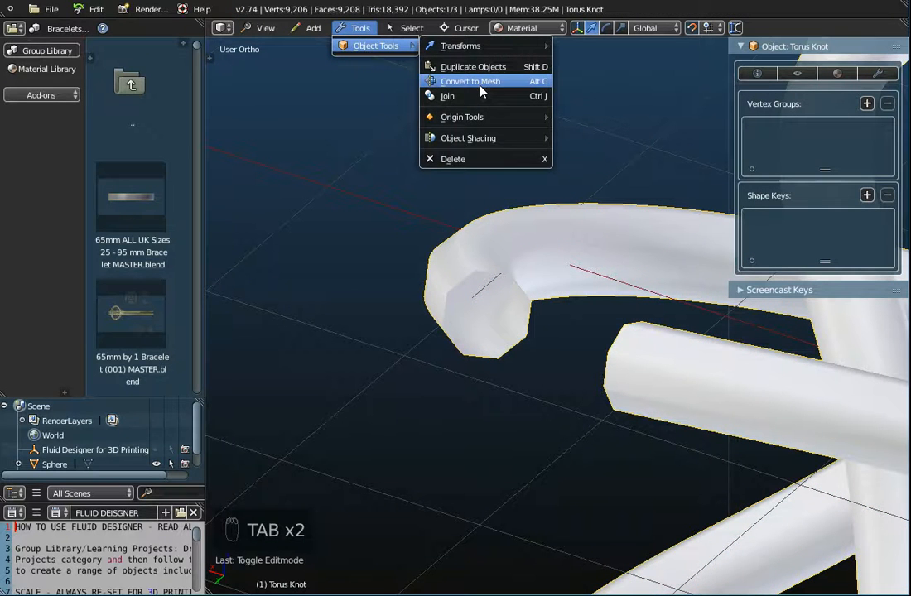
pyautogui.scroll(-2, 520, 336)
pyautogui.moveTo(519, 336); pyautogui.dragTo(479, 295, button='middle')
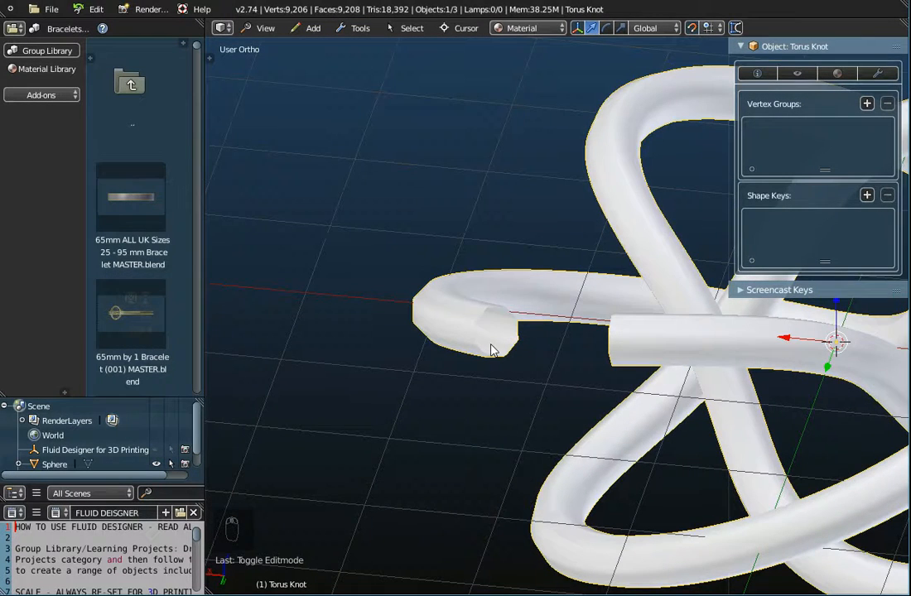
pyautogui.scroll(4, 518, 358)
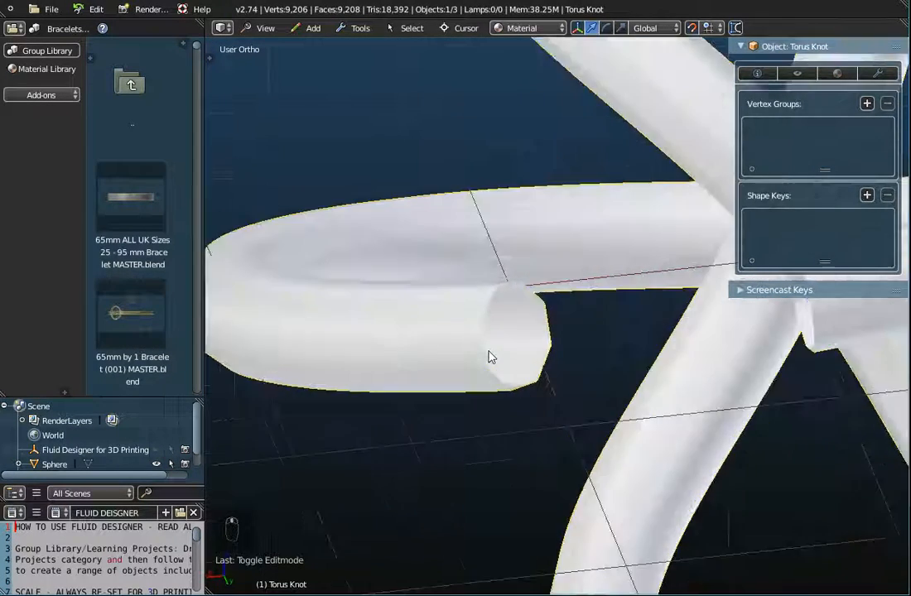
# Clear the face selection on the torus knot in Edit Mode and switch to Edge Select mode
pyautogui.press('Tab')
pyautogui.moveTo(551, 368); pyautogui.dragTo(564, 401, button='middle')
pyautogui.moveTo(596, 351); pyautogui.dragTo(528, 313, button='middle')
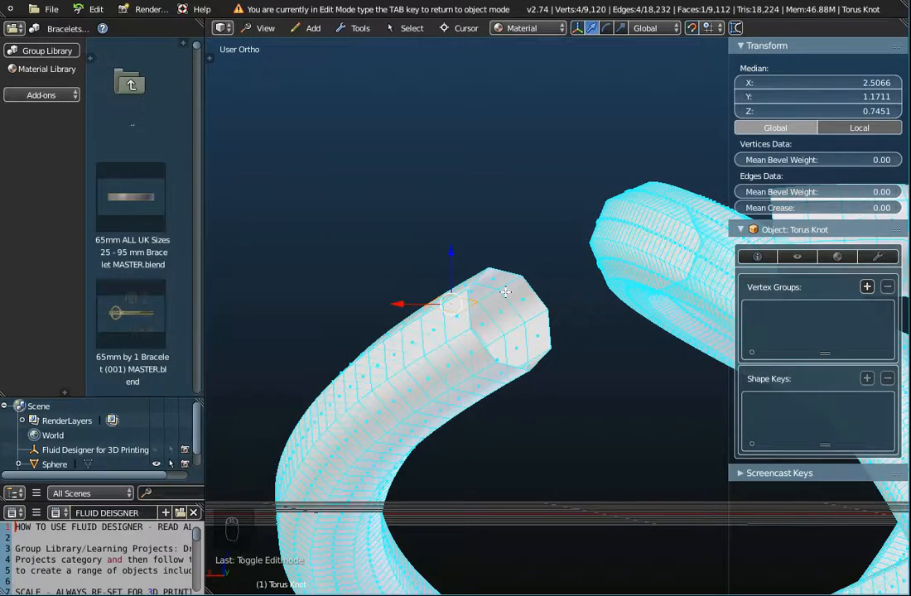
pyautogui.moveTo(483, 309); pyautogui.dragTo(468, 274, button='middle')
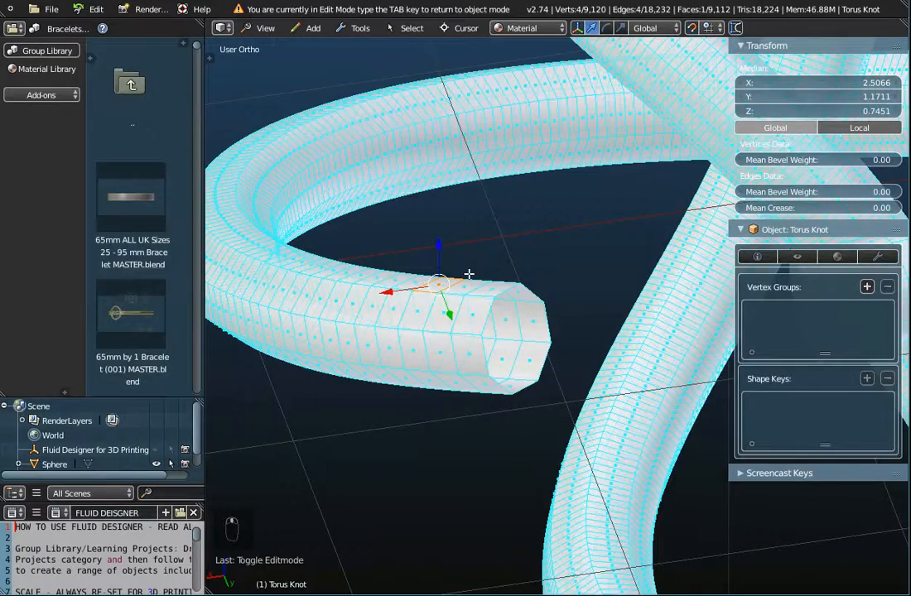
pyautogui.press('a')
pyautogui.moveTo(489, 313); pyautogui.dragTo(458, 254, button='middle')
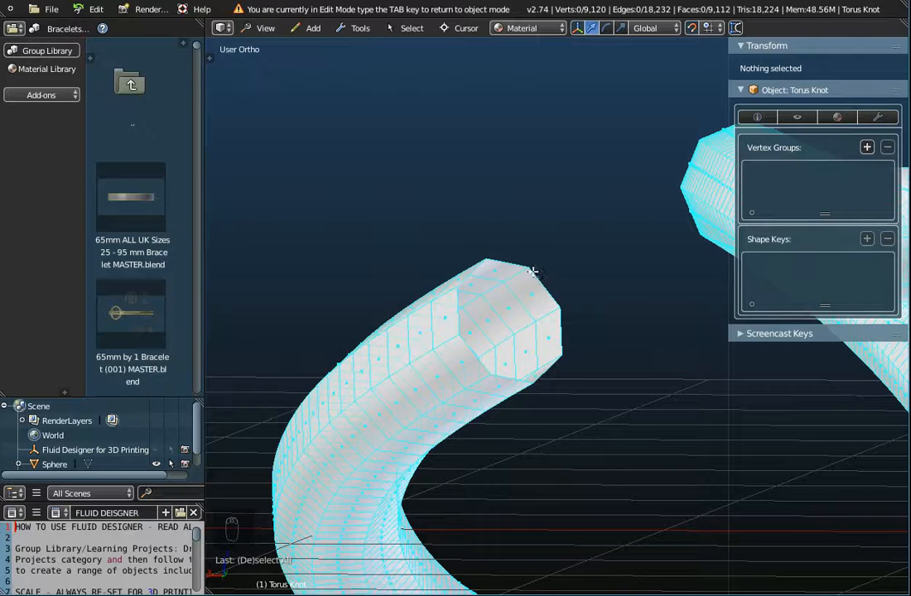
pyautogui.rightClick(539, 219)
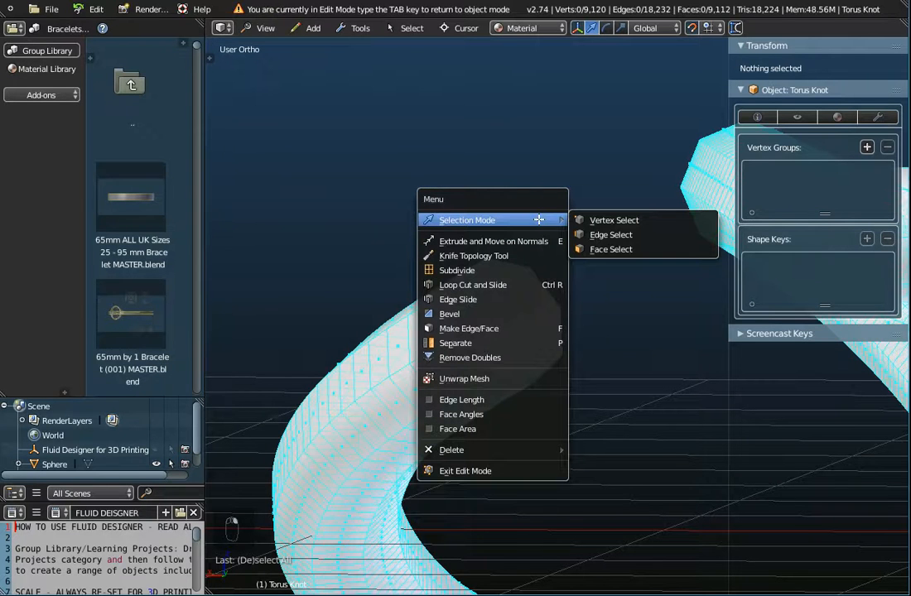
pyautogui.click(592, 235)
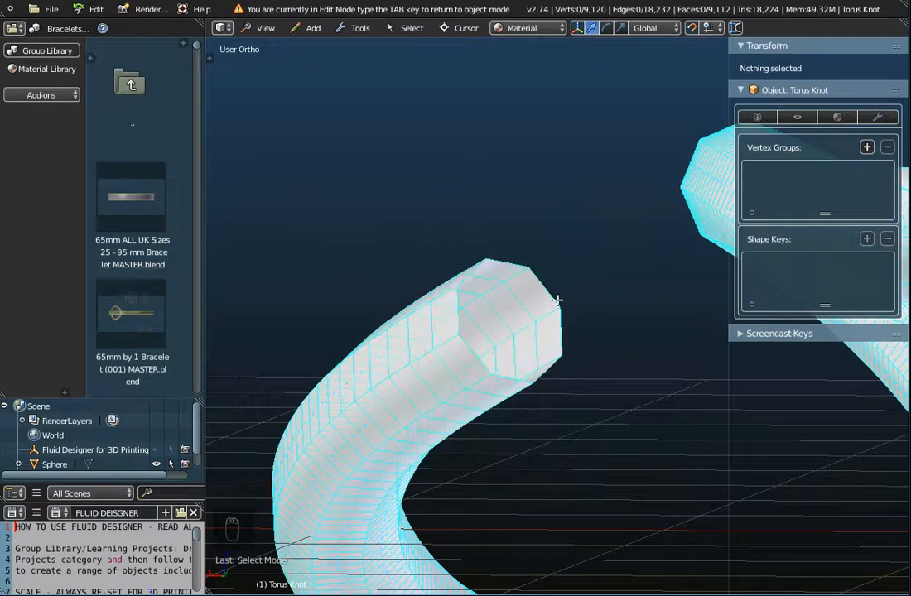
# Select single edges one after another around the rim of the tube's open end
pyautogui.scroll(5, 555, 299)
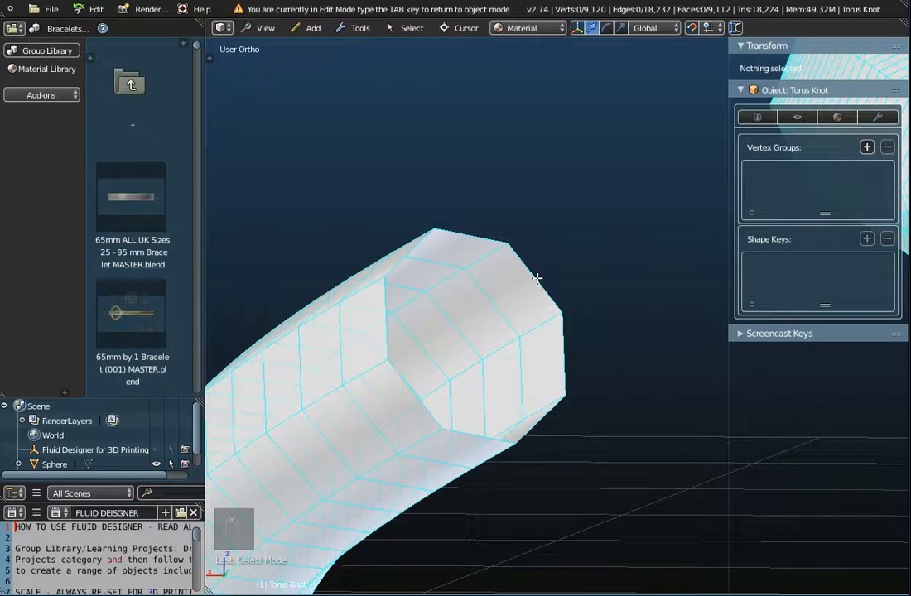
pyautogui.rightClick(537, 278)
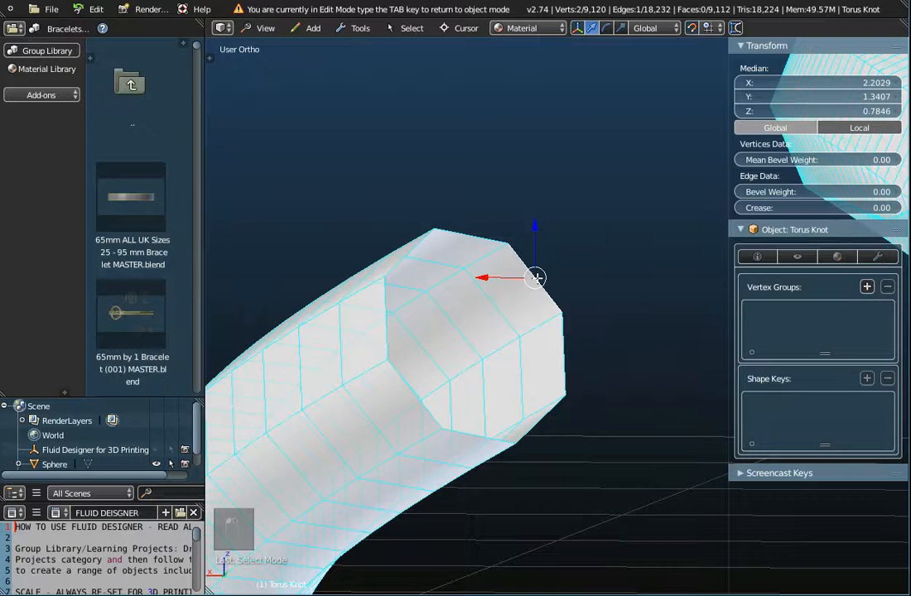
pyautogui.rightClick(469, 239)
pyautogui.rightClick(565, 344)
pyautogui.rightClick(535, 279)
pyautogui.rightClick(564, 352)
pyautogui.rightClick(542, 407)
pyautogui.rightClick(456, 436)
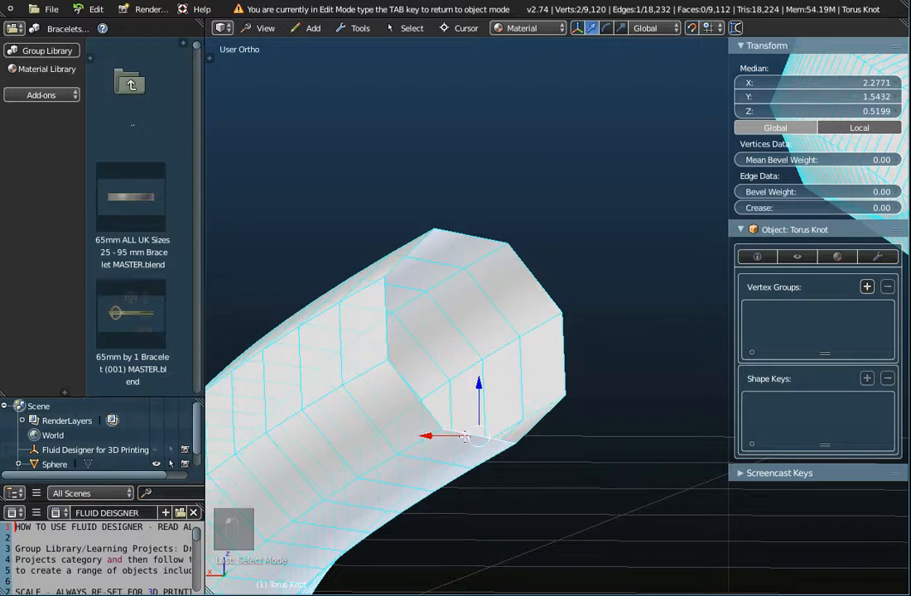
pyautogui.rightClick(409, 394)
pyautogui.rightClick(379, 319)
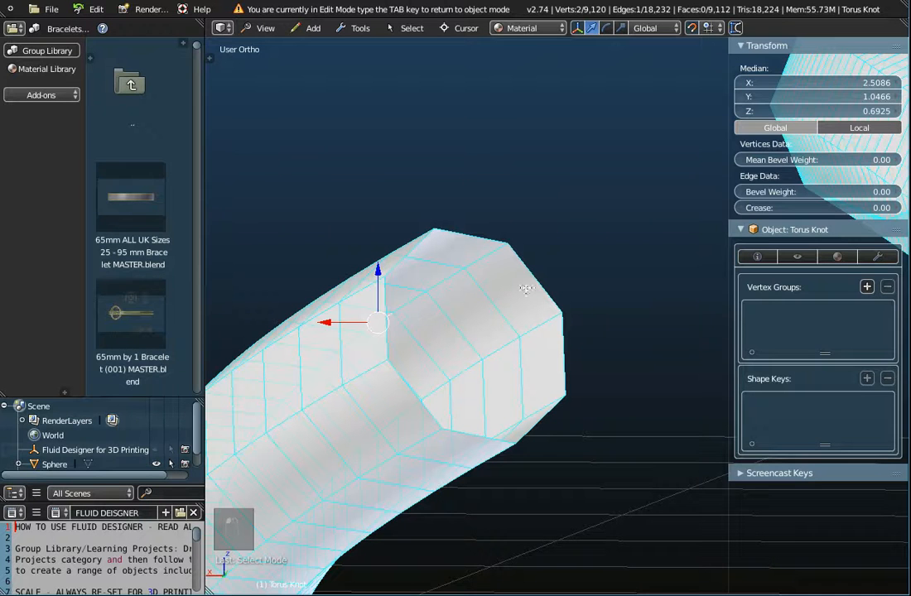
pyautogui.rightClick(536, 271)
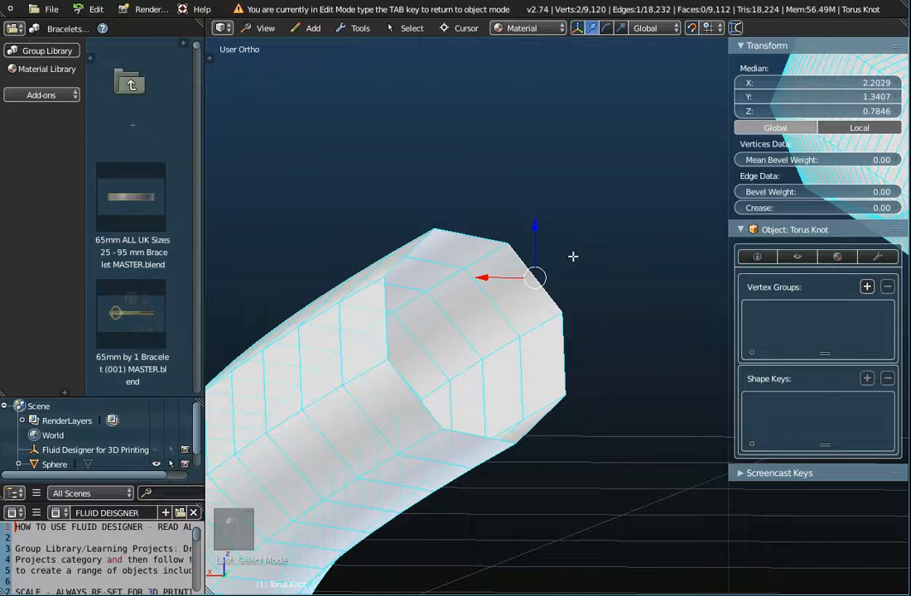
# Select the complete edge loop around the tube's open end and fill it with a face
pyautogui.keyDown('alt'); pyautogui.rightClick(561, 339); pyautogui.keyUp('alt')
pyautogui.moveTo(573, 340); pyautogui.dragTo(584, 313, button='middle')
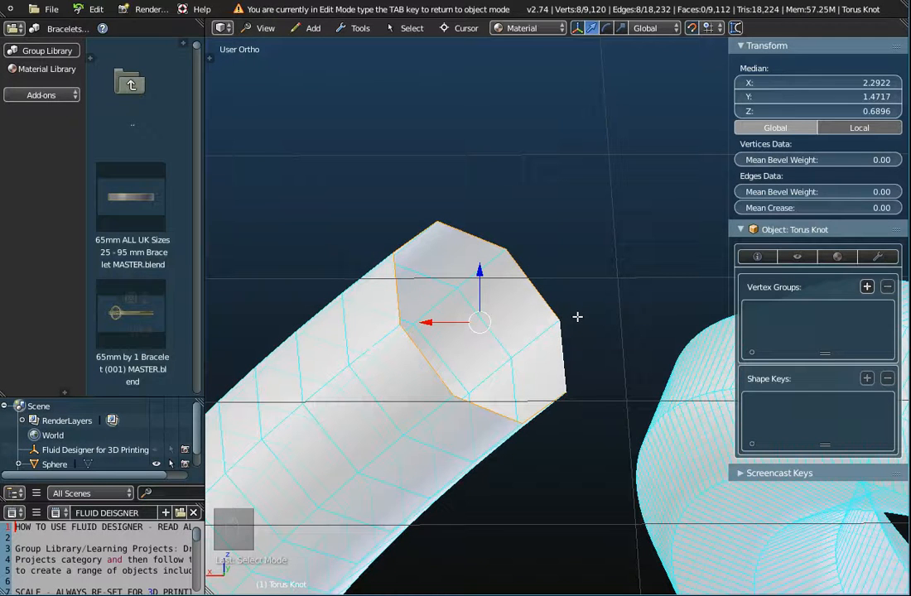
pyautogui.press('f')
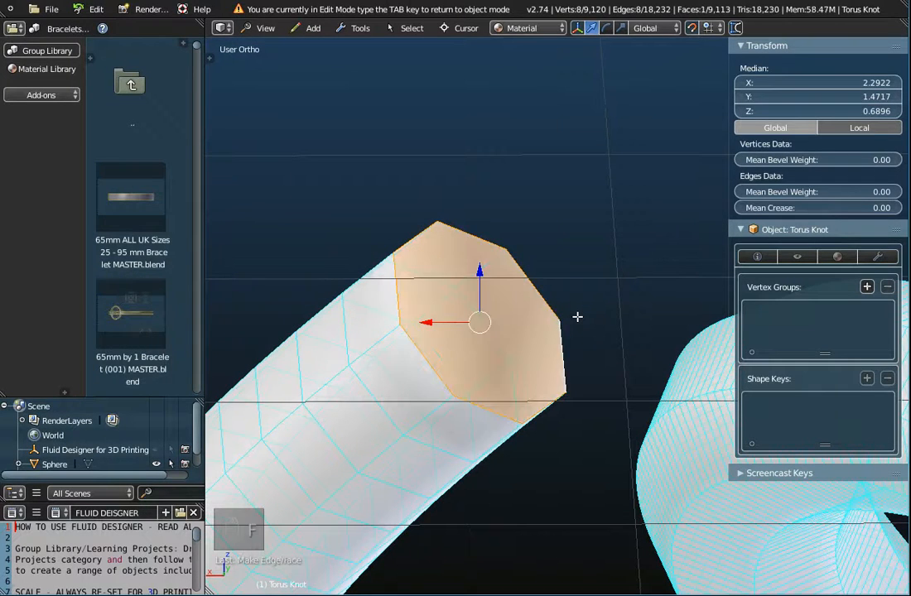
# Select only the edge loop around the tube's opposite open end and close it with a new face
pyautogui.moveTo(501, 396); pyautogui.dragTo(637, 404, button='middle')
pyautogui.scroll(-4, 638, 404)
pyautogui.moveTo(634, 366); pyautogui.dragTo(448, 402, button='middle')
pyautogui.keyDown('shift'); pyautogui.moveTo(654, 473); pyautogui.dragTo(420, 389, button='middle'); pyautogui.keyUp('shift')
pyautogui.moveTo(380, 350); pyautogui.dragTo(550, 308, button='middle')
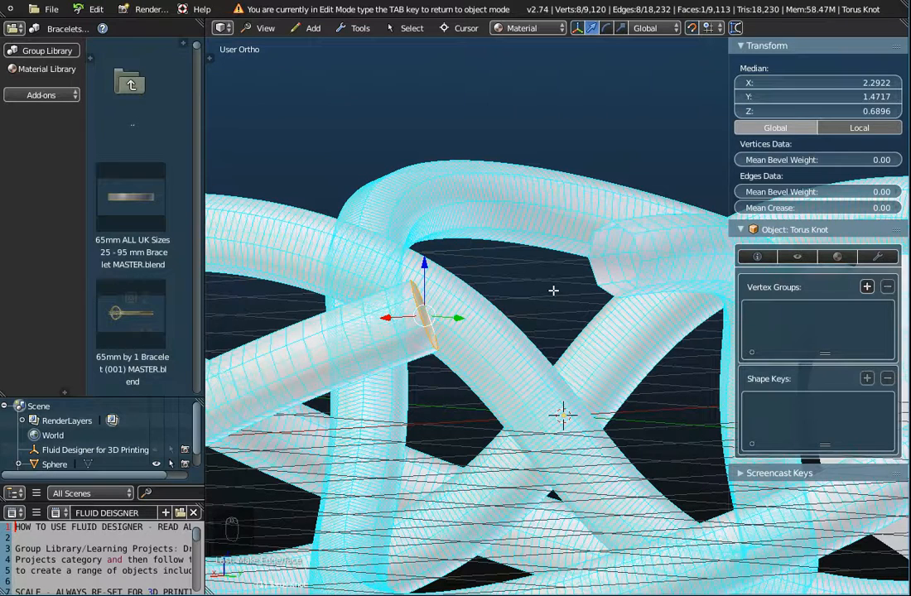
pyautogui.press('a')
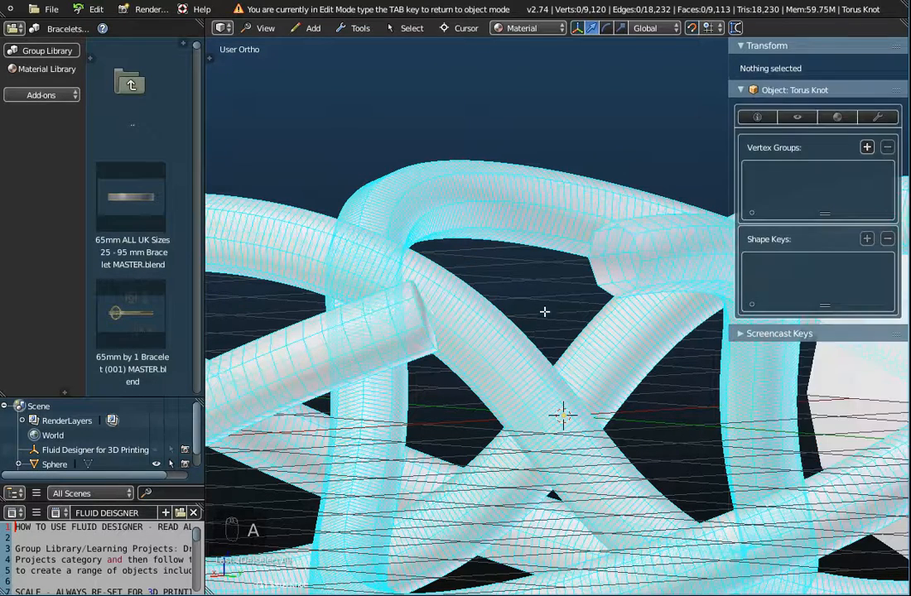
pyautogui.scroll(6, 598, 287)
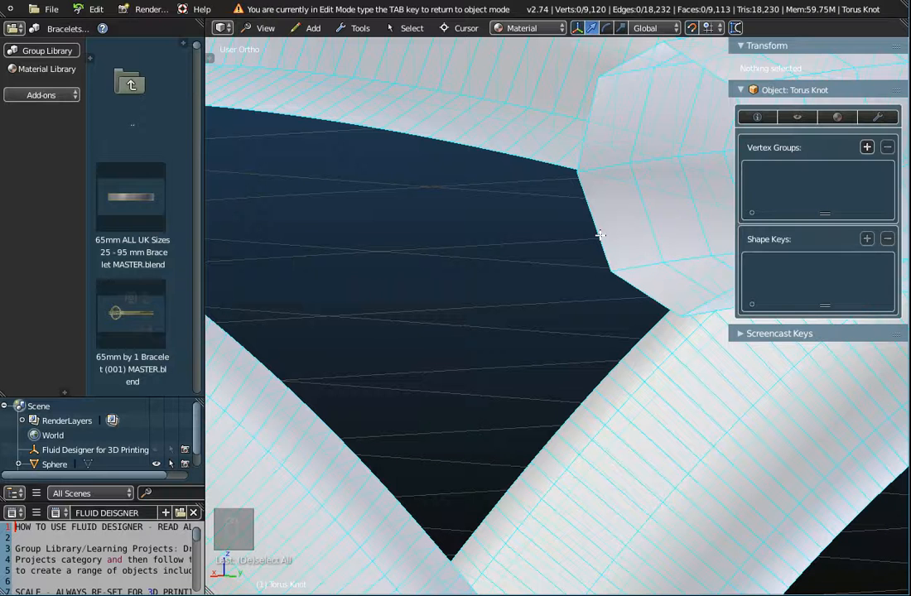
pyautogui.keyDown('alt'); pyautogui.rightClick(601, 235); pyautogui.keyUp('alt')
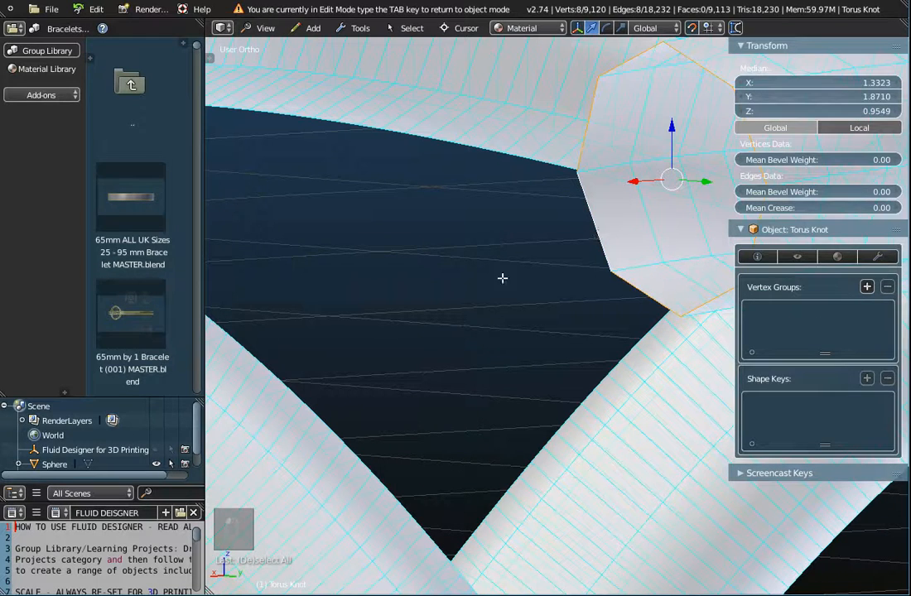
pyautogui.moveTo(516, 322); pyautogui.dragTo(494, 330, button='middle')
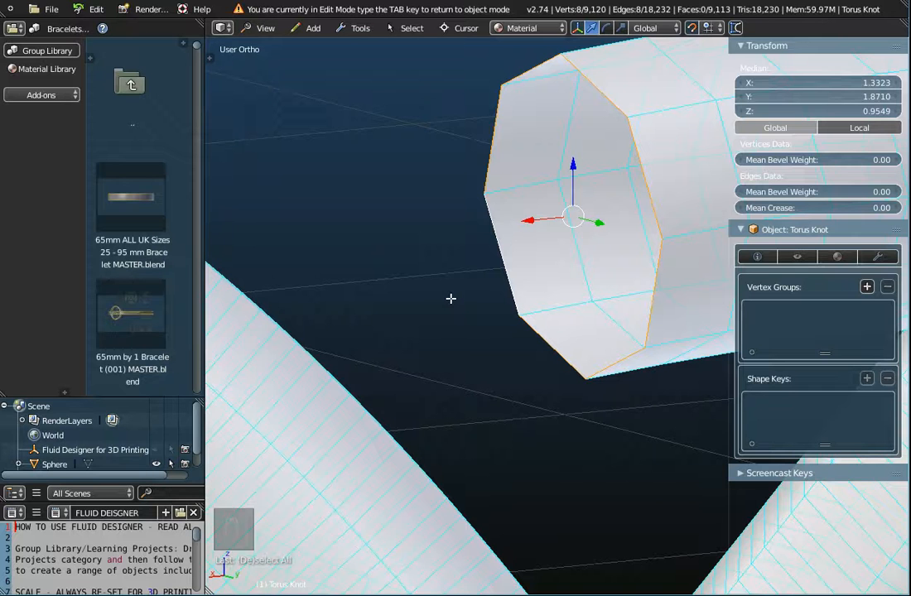
pyautogui.press('f')
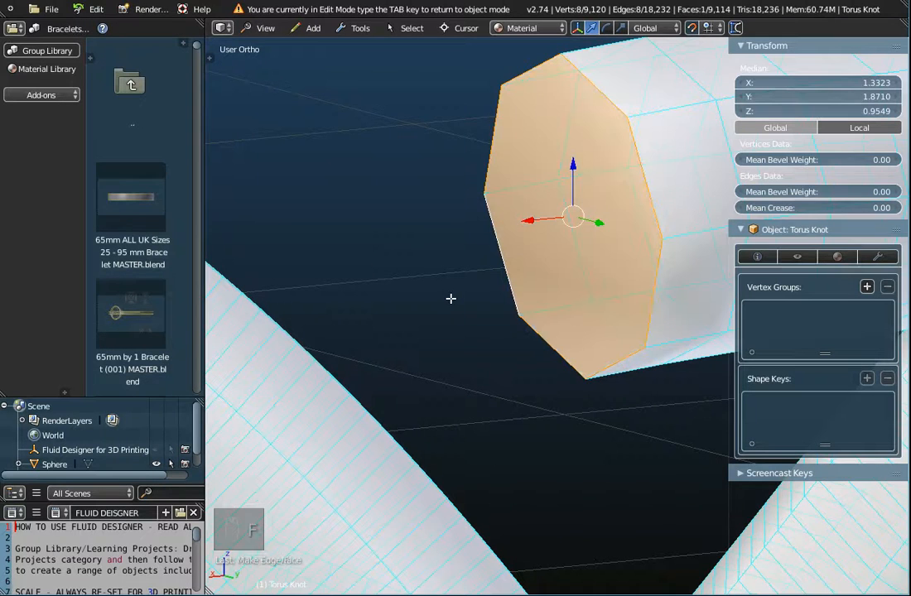
# Deselect everything and inspect the filled faces at both ends of the torus knot
pyautogui.scroll(-4, 451, 298)
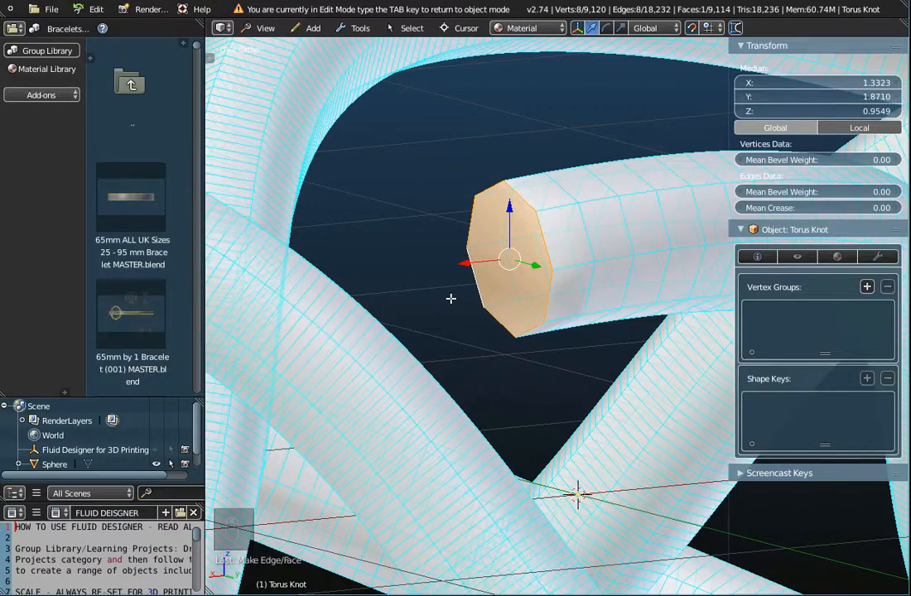
pyautogui.press('a')
pyautogui.moveTo(476, 313); pyautogui.dragTo(510, 282, button='middle')
pyautogui.scroll(-4, 484, 312)
pyautogui.moveTo(536, 240); pyautogui.dragTo(553, 250, button='middle')
pyautogui.scroll(4, 553, 251)
pyautogui.moveTo(535, 286); pyautogui.dragTo(541, 251, button='middle')
pyautogui.scroll(-1, 541, 251)
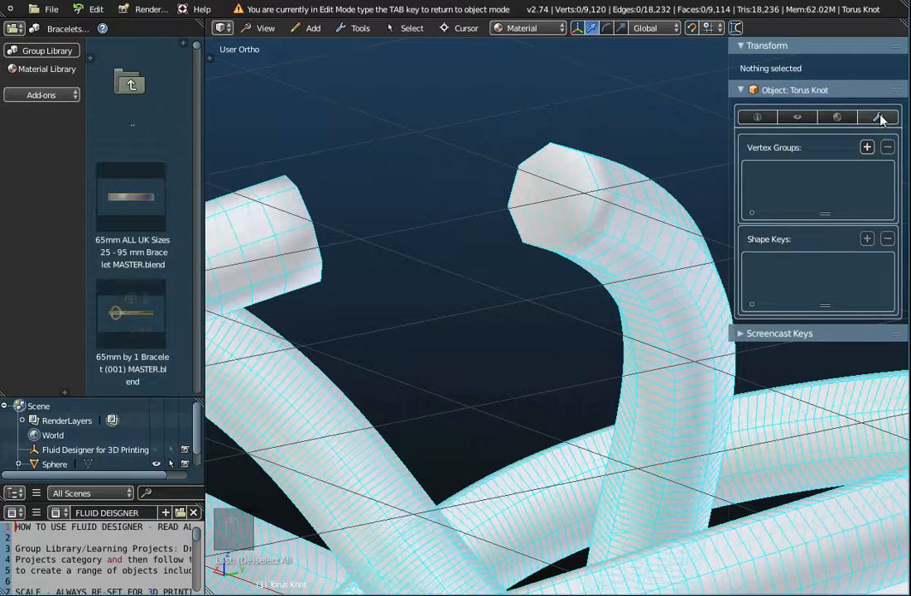
pyautogui.scroll(4, 528, 264)
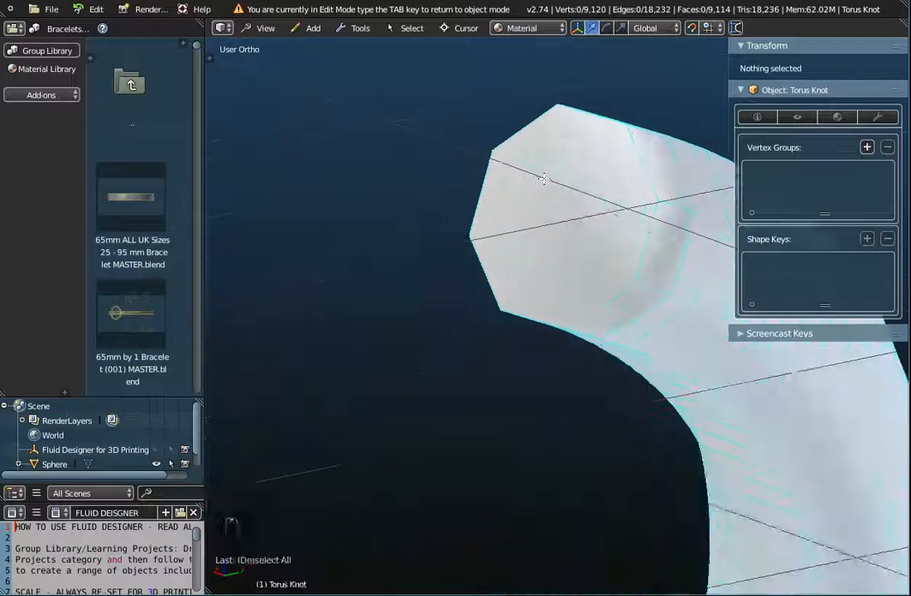
pyautogui.scroll(-5, 544, 179)
pyautogui.scroll(5, 505, 344)
pyautogui.moveTo(505, 343); pyautogui.dragTo(334, 350, button='middle')
pyautogui.scroll(-4, 350, 348)
pyautogui.scroll(-4, 404, 361)
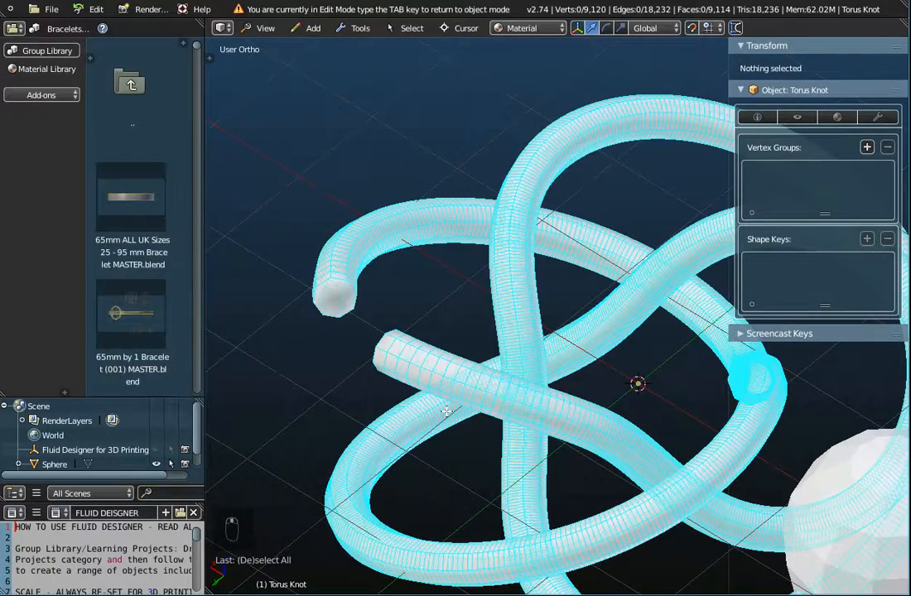
# Return to Object Mode and raise the torus knot along the Z axis, well above the sphere
pyautogui.press('Tab')
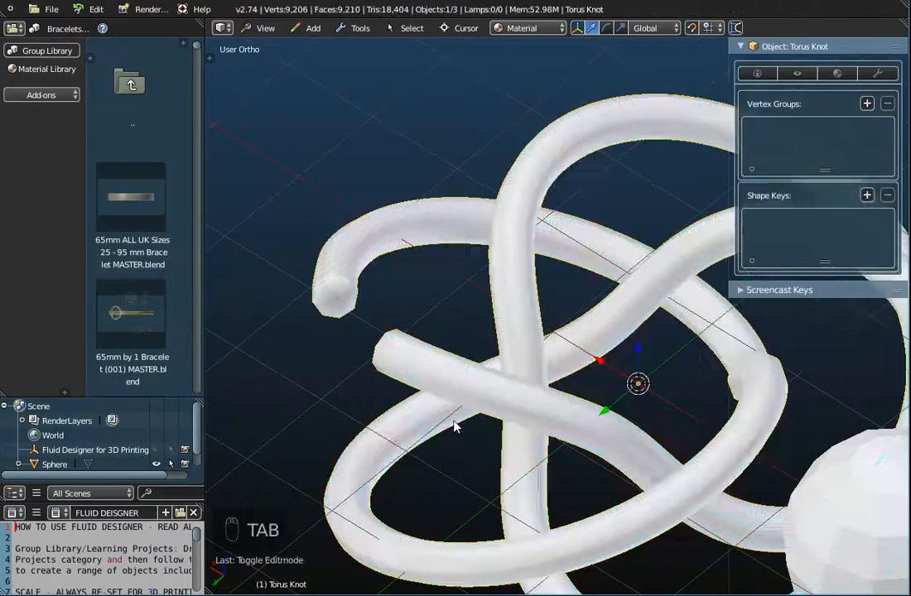
pyautogui.scroll(-5, 455, 425)
pyautogui.moveTo(460, 427); pyautogui.dragTo(524, 348, button='middle')
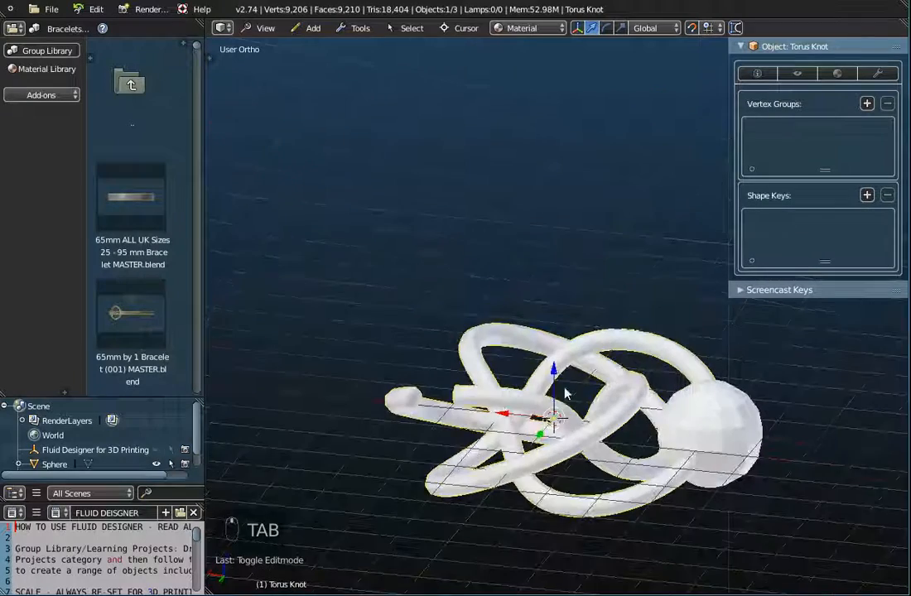
pyautogui.press('g')
pyautogui.press('z')
pyautogui.click(563, 233)
pyautogui.moveTo(565, 276); pyautogui.dragTo(524, 279, button='middle')
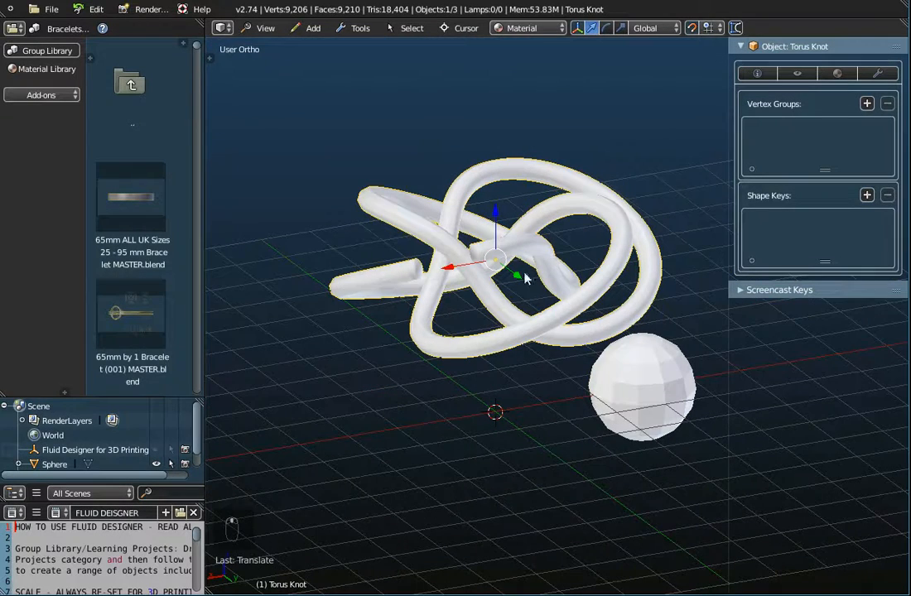
pyautogui.press('g')
pyautogui.press('z')
pyautogui.click(480, 157)
# Point out Convert to Mesh for the torus knot and select the UV sphere below it
pyautogui.click(359, 29)
pyautogui.moveTo(376, 46)
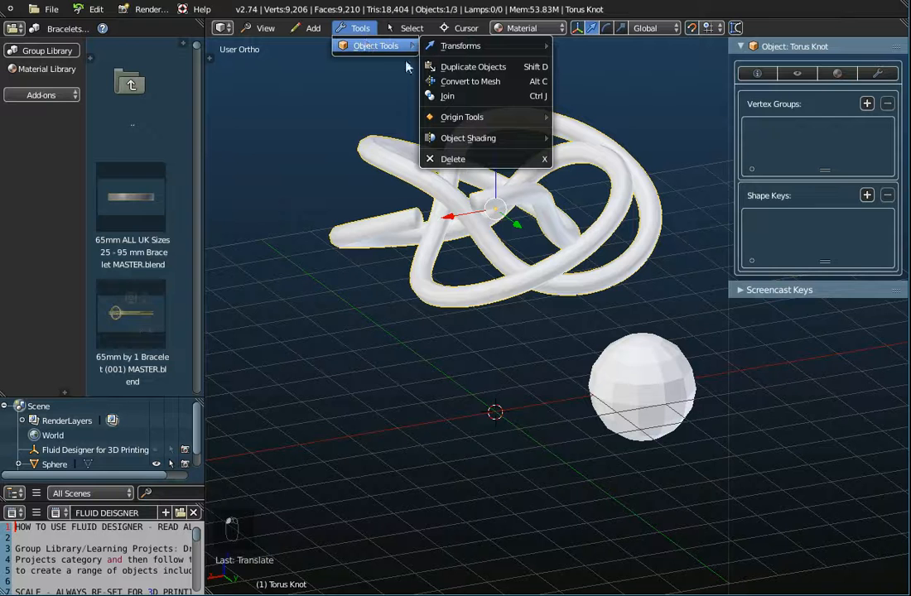
pyautogui.click(450, 82)
pyautogui.rightClick(642, 400)
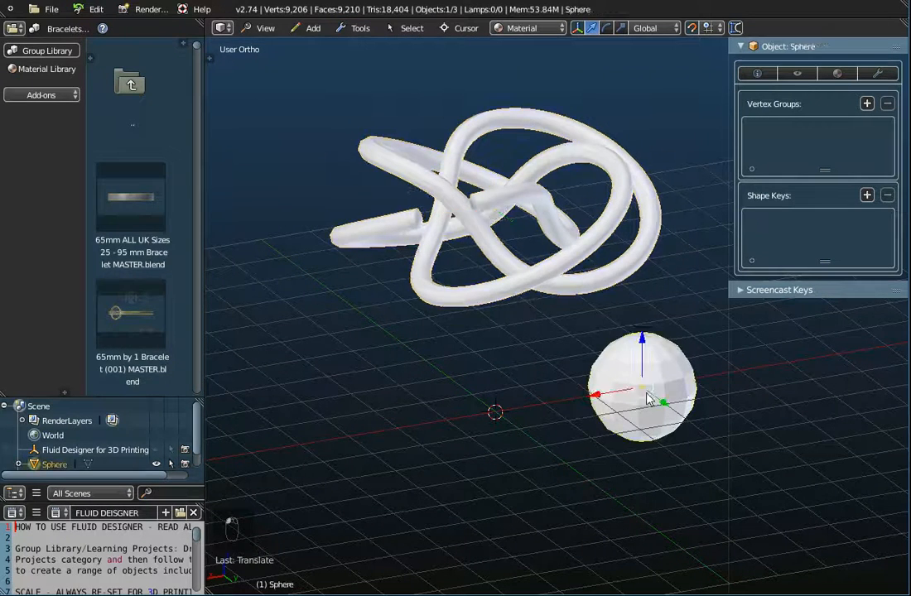
pyautogui.keyDown('shift'); pyautogui.moveTo(646, 418); pyautogui.dragTo(555, 417, button='middle'); pyautogui.keyUp('shift')
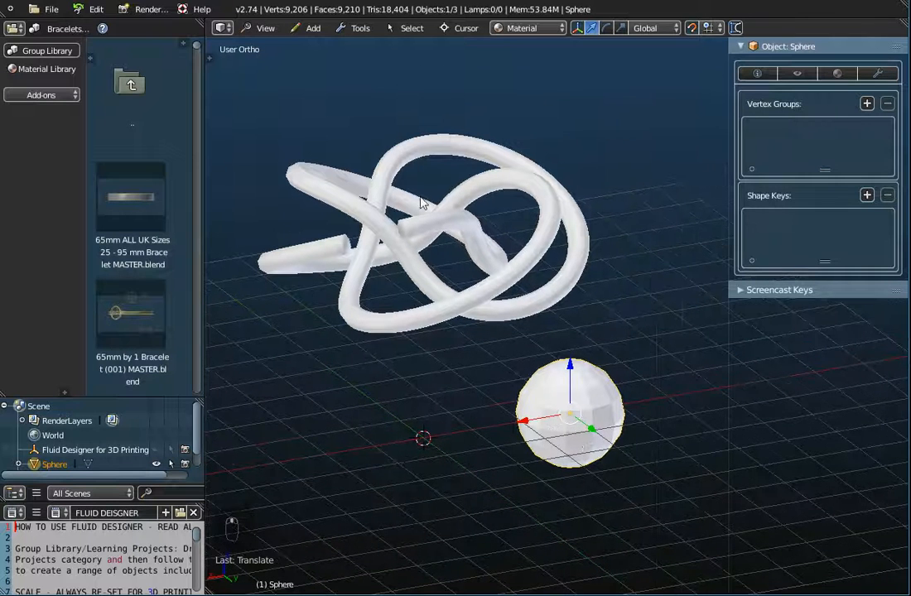
pyautogui.click(313, 28)
pyautogui.moveTo(348, 47)
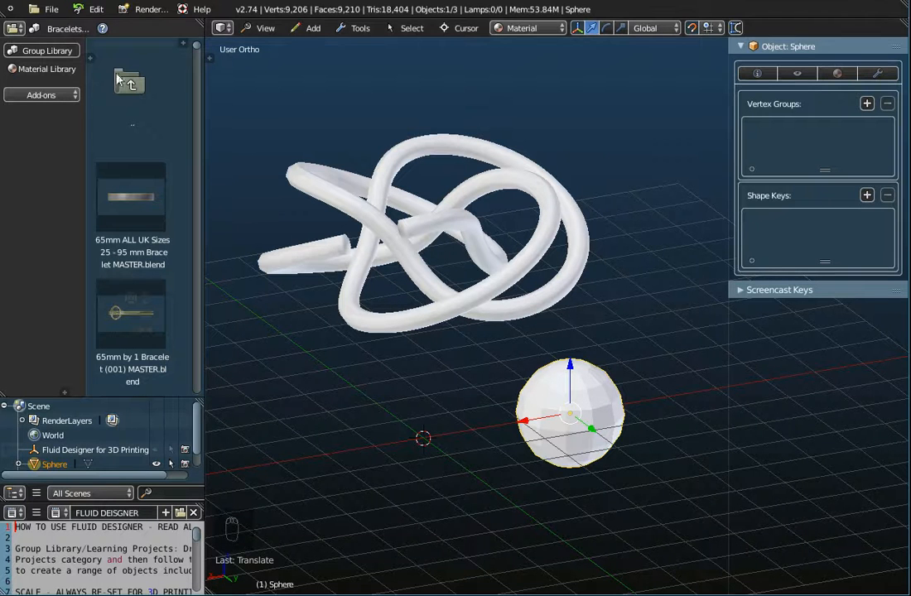
# Discard the torus knot scene and start a new file by reloading the start-up file
pyautogui.click(52, 9)
pyautogui.click(62, 38)
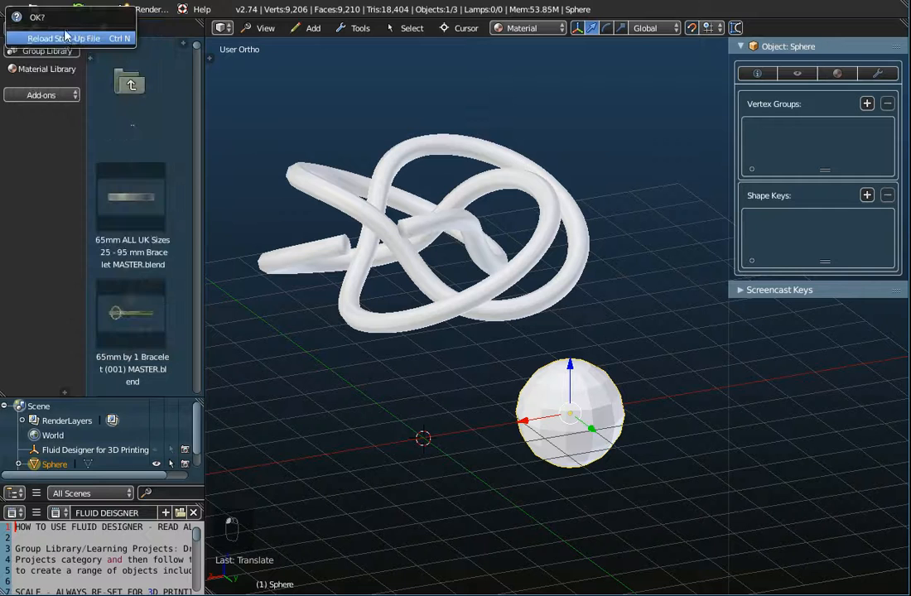
pyautogui.click(63, 39)
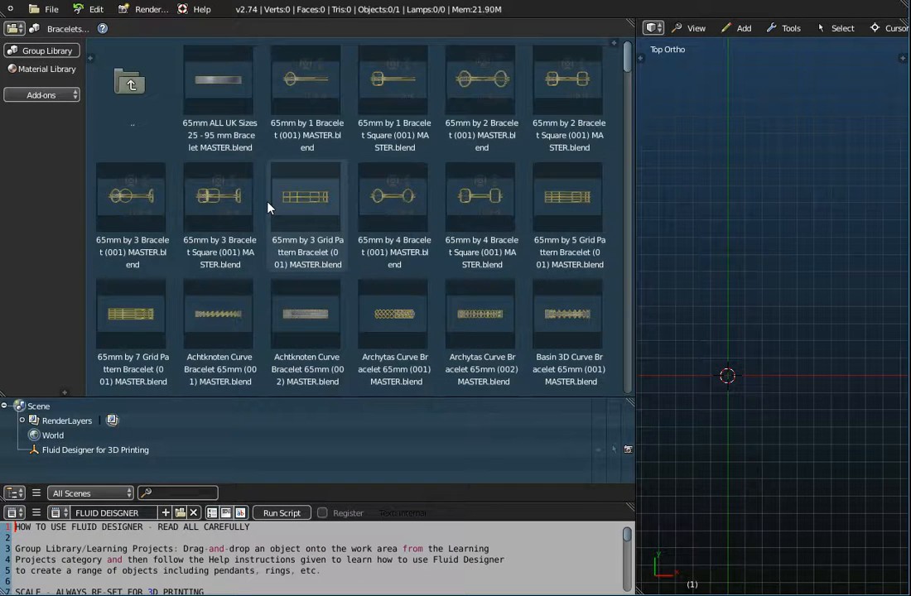
# Switch the group library from Bracelets to the Pendants category
pyautogui.scroll(-3, 268, 207)
pyautogui.scroll(3, 267, 208)
pyautogui.click(64, 28)
pyautogui.scroll(-10, 66, 332)
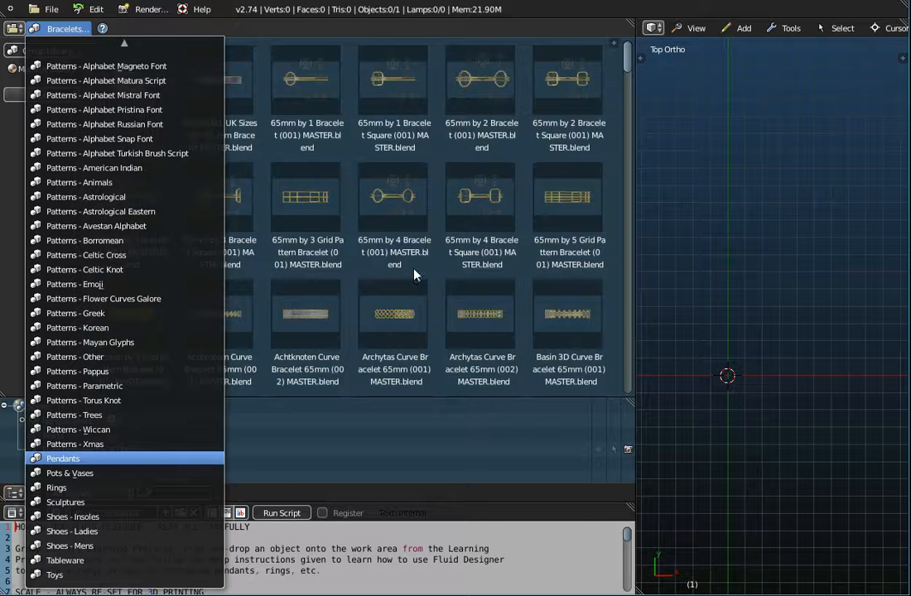
pyautogui.press('Return')
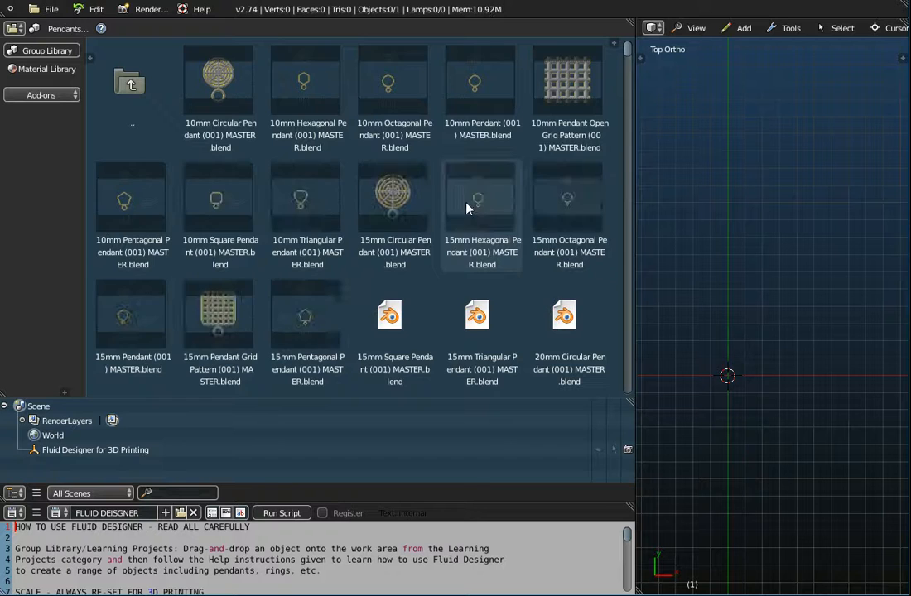
# Find the 35mm Pendant (001) MASTER file in the pendant library and place it in the 3D work area
pyautogui.scroll(-5, 468, 207)
pyautogui.scroll(-7, 468, 207)
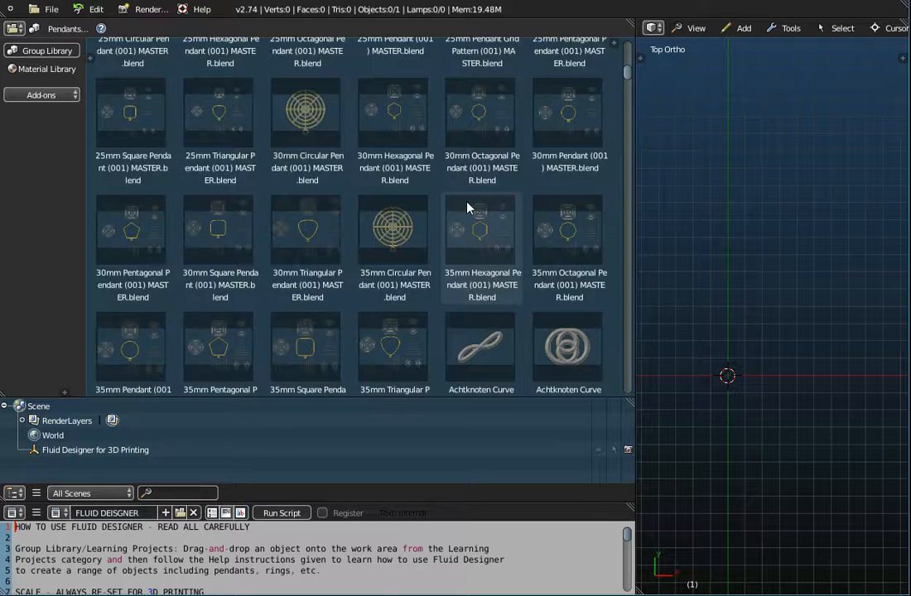
pyautogui.scroll(-2, 469, 205)
pyautogui.moveTo(140, 301); pyautogui.dragTo(687, 269)
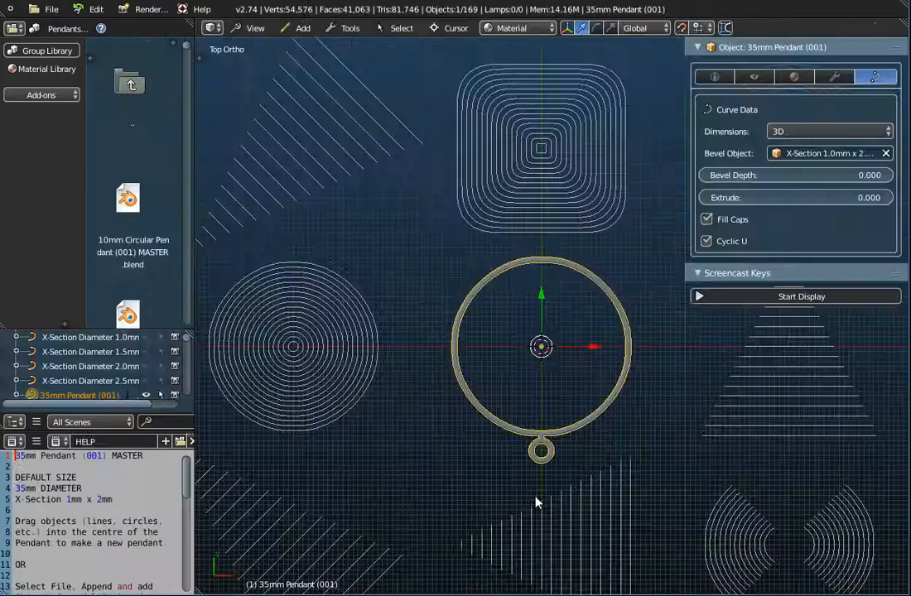
# Examine the 35mm pendant's ring and hanging loop in perspective from several angles and distances
pyautogui.moveTo(513, 485); pyautogui.dragTo(552, 384, button='middle')
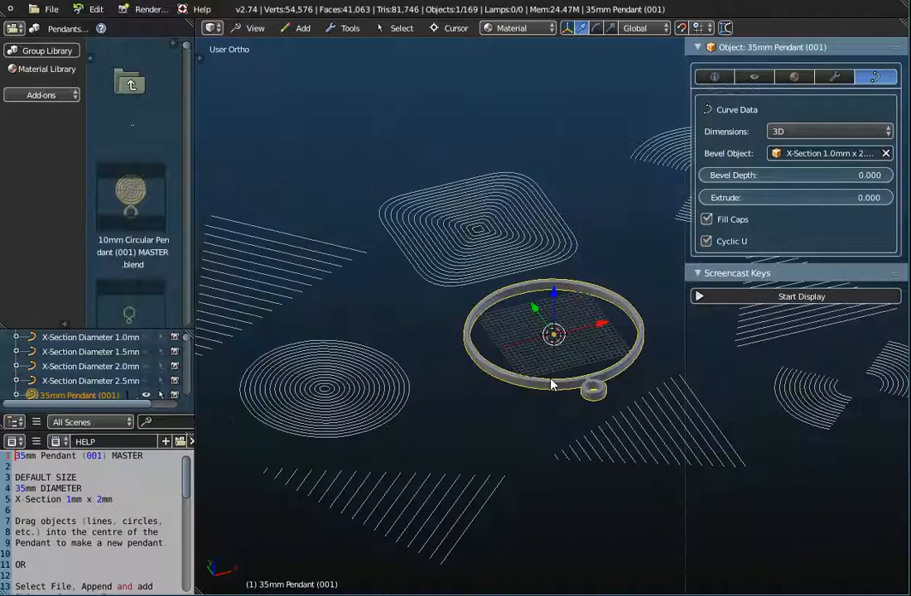
pyautogui.scroll(2, 551, 384)
pyautogui.scroll(-3, 568, 396)
pyautogui.scroll(8, 567, 394)
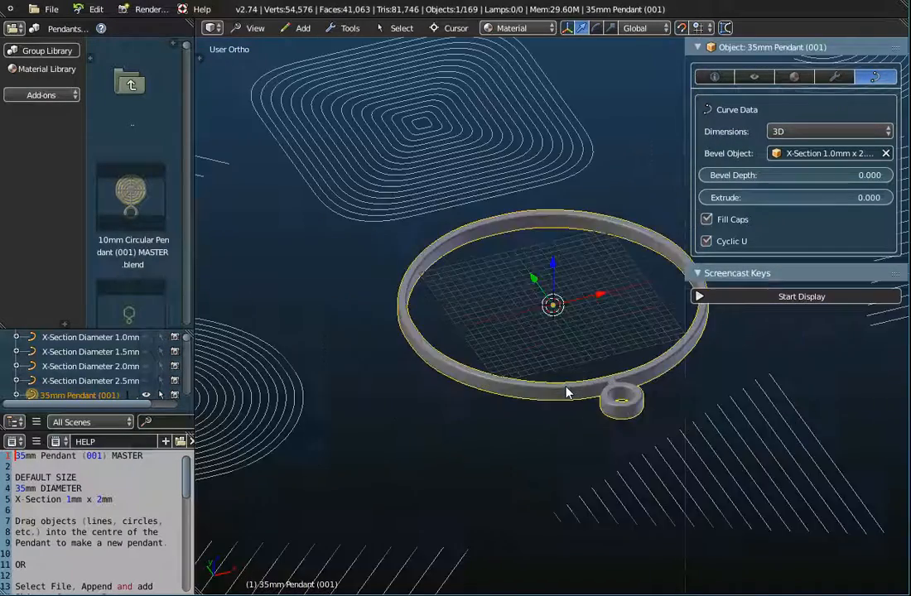
pyautogui.scroll(-2, 577, 392)
pyautogui.scroll(2, 578, 393)
pyautogui.scroll(-3, 577, 392)
pyautogui.scroll(2, 577, 393)
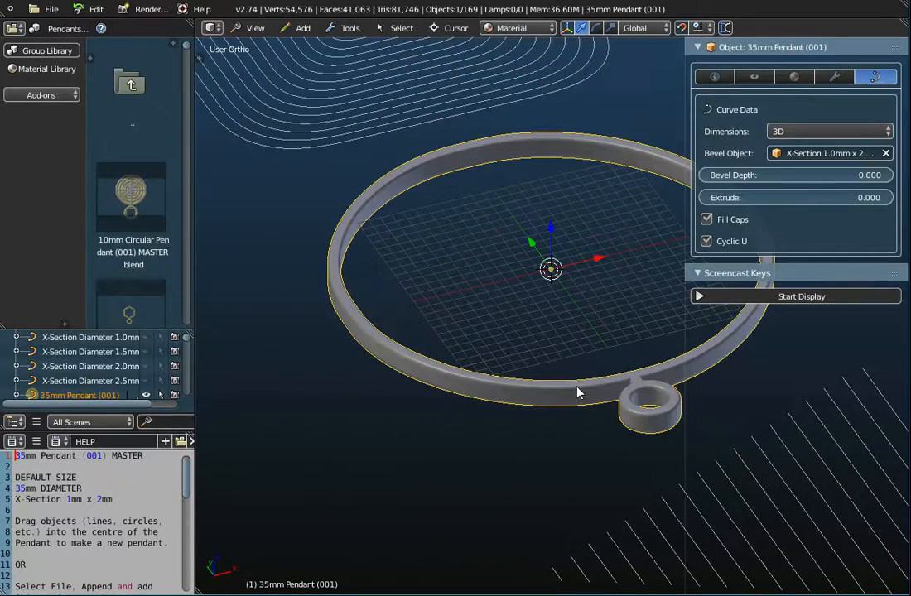
pyautogui.moveTo(604, 424); pyautogui.dragTo(492, 448, button='middle')
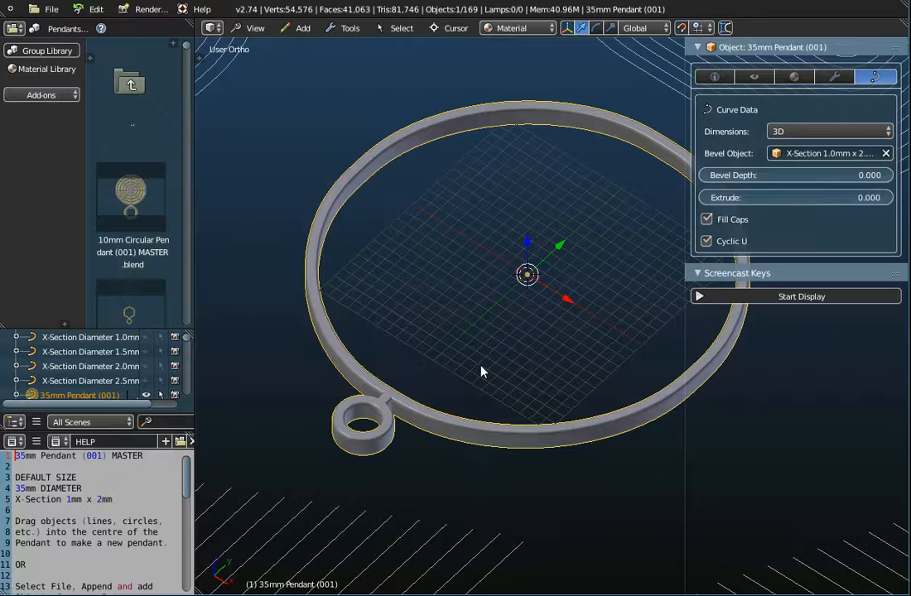
# Enter Edit Mode on the pendant and select the outer ring's control points one after another around the frame
pyautogui.press('Tab')
pyautogui.scroll(-2, 478, 374)
pyautogui.rightClick(605, 220)
pyautogui.rightClick(492, 149)
pyautogui.rightClick(395, 235)
pyautogui.rightClick(301, 319)
pyautogui.rightClick(417, 386)
pyautogui.rightClick(536, 456)
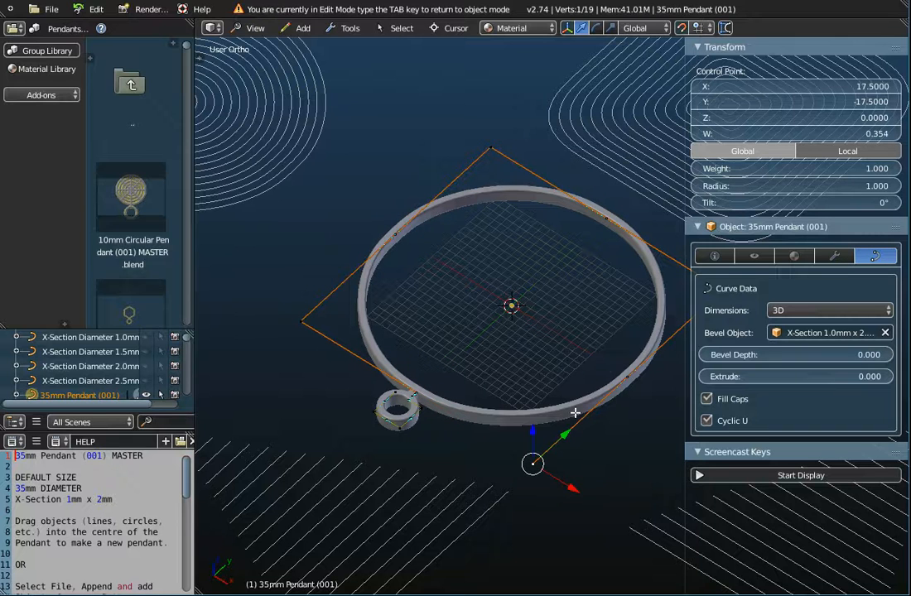
# Try pulling the outer ring's control point on the positive X side about 9 units inward along X
pyautogui.rightClick(627, 377)
pyautogui.press('g')
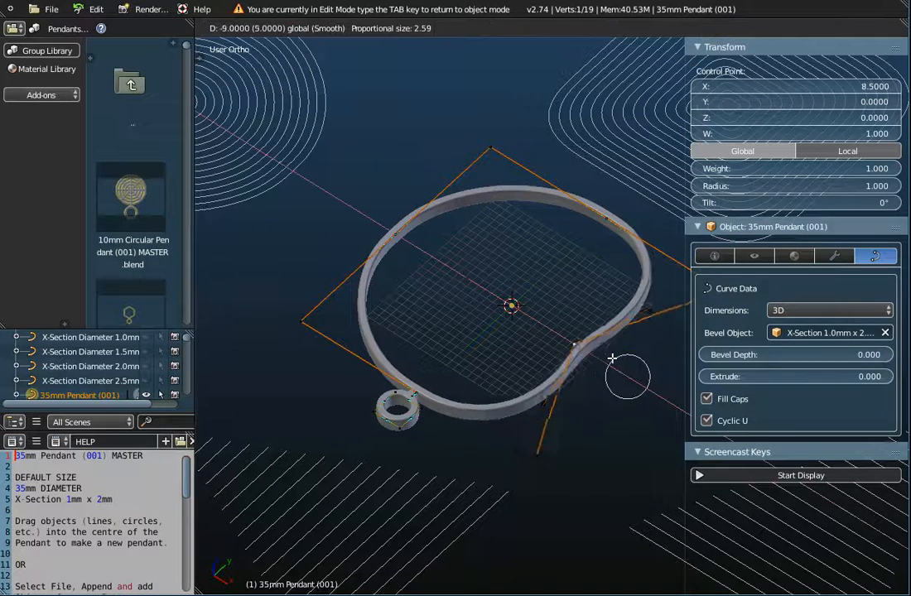
pyautogui.click(664, 400)
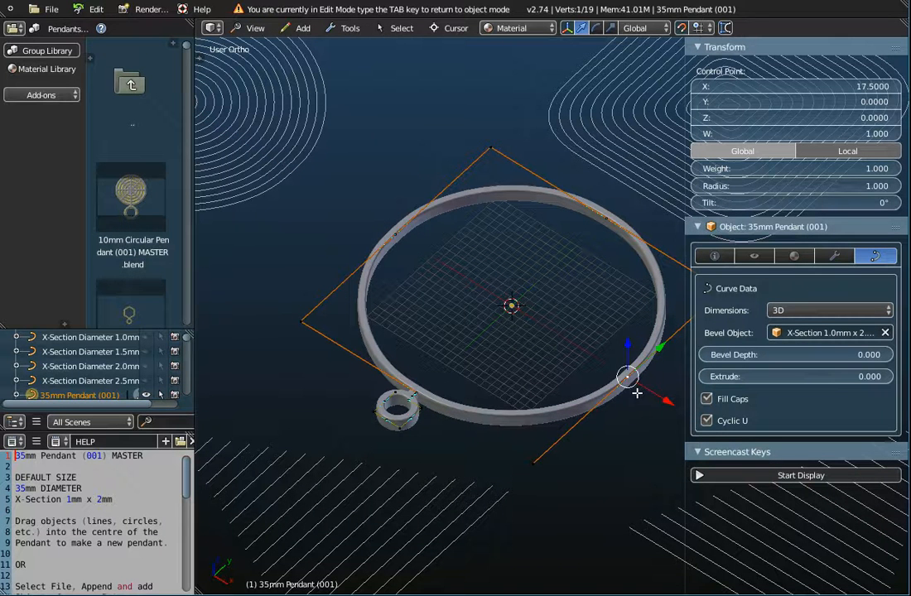
# Deselect all control points and return the 35mm pendant to Object Mode
pyautogui.scroll(-1, 514, 386)
pyautogui.scroll(2, 514, 386)
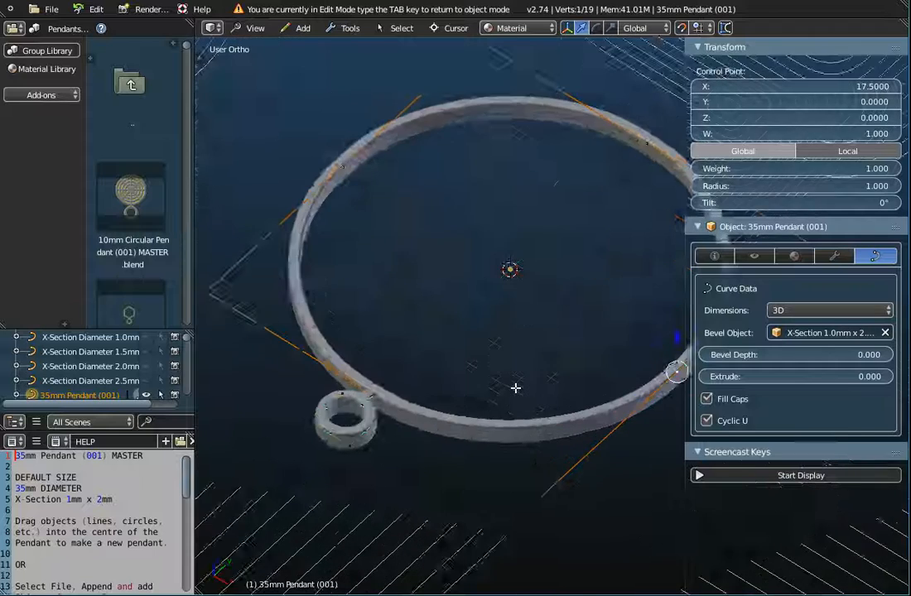
pyautogui.scroll(-2, 514, 386)
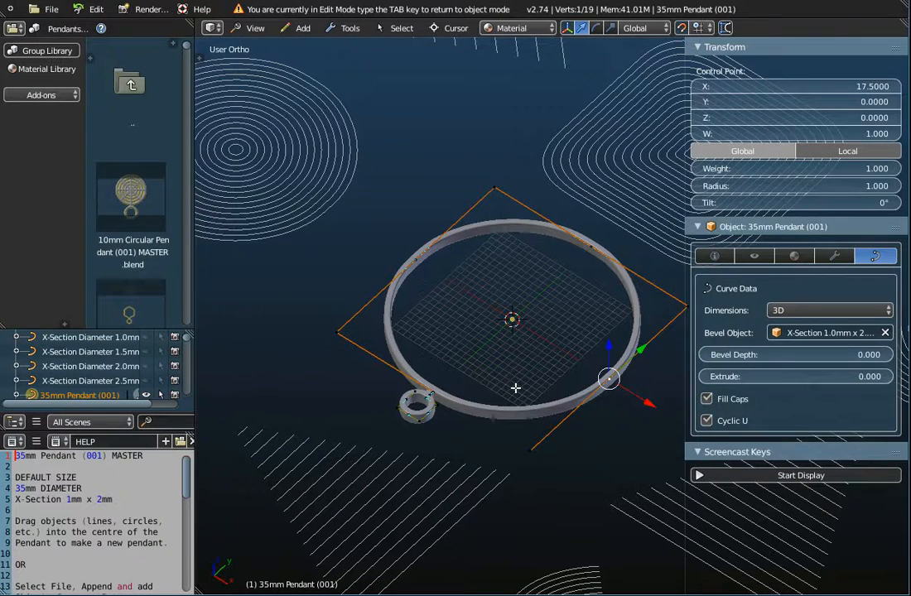
pyautogui.press('a')
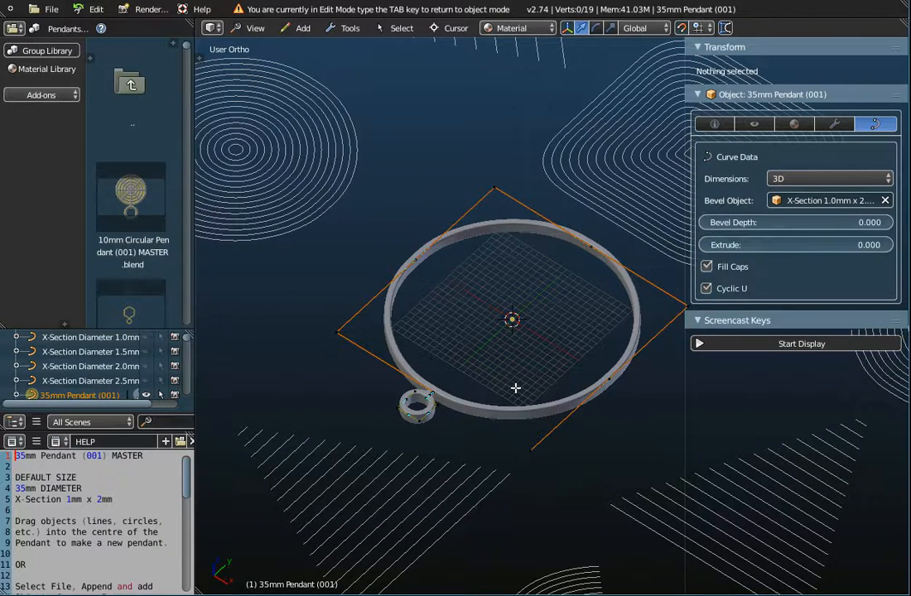
pyautogui.press('Tab')
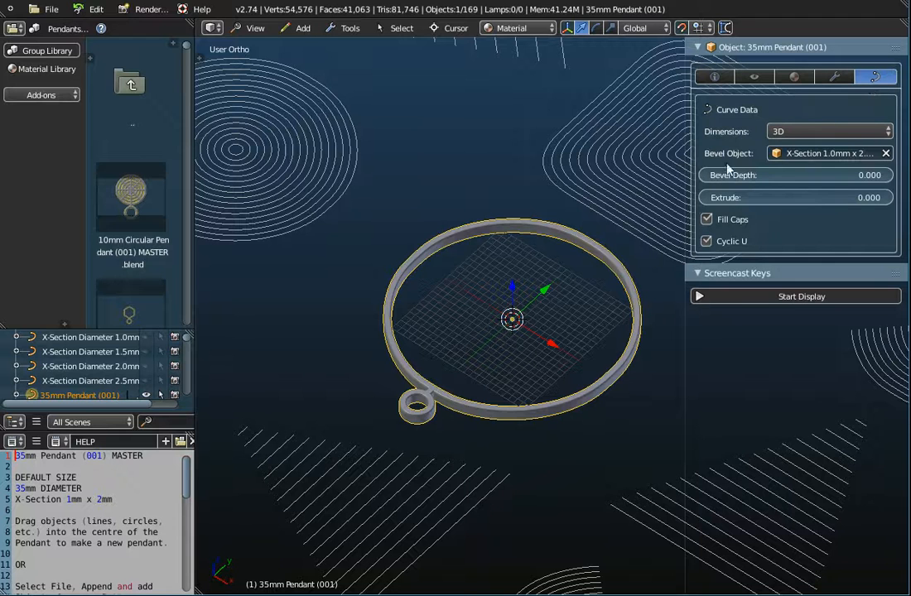
pyautogui.scroll(-3, 52, 356)
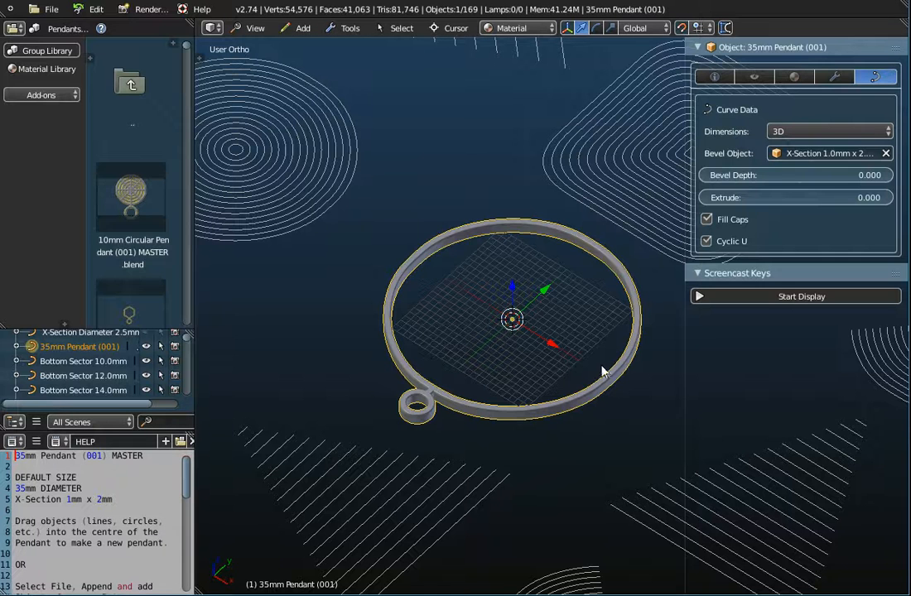
# Toggle the pendant's Cyclic U option off and on repeatedly to compare the open and closed curve, leaving it enabled
pyautogui.click(707, 242)
pyautogui.click(707, 243)
pyautogui.click(707, 243)
pyautogui.click(707, 242)
pyautogui.click(707, 242)
pyautogui.click(707, 242)
pyautogui.click(707, 242)
pyautogui.click(707, 241)
pyautogui.click(707, 242)
pyautogui.click(706, 242)
pyautogui.click(707, 242)
pyautogui.click(706, 242)
# Disable Fill Caps on the 35mm pendant and inspect where the hanging loop joins the ring
pyautogui.click(706, 221)
pyautogui.click(707, 222)
pyautogui.click(707, 221)
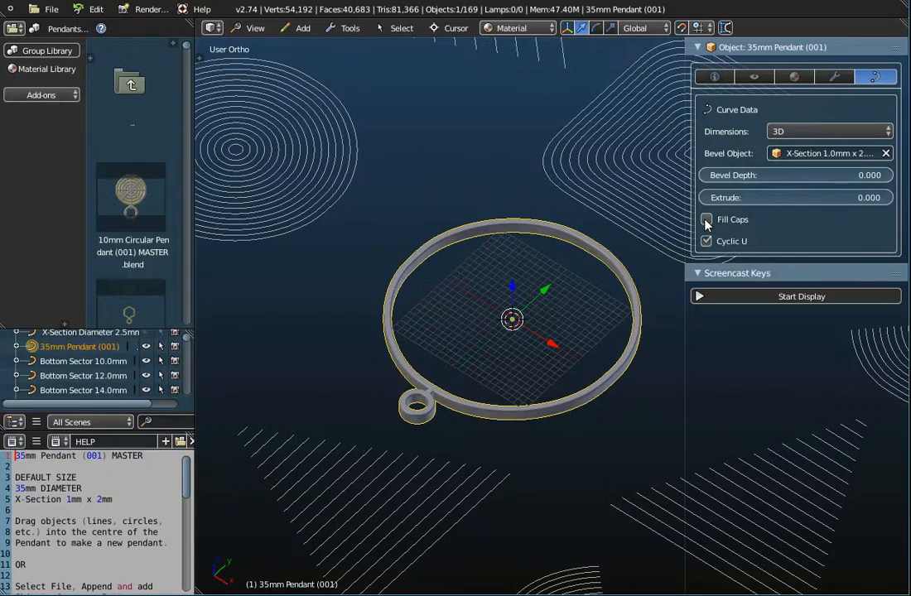
pyautogui.scroll(4, 441, 393)
pyautogui.moveTo(438, 394)
pyautogui.mouseDown(button='middle')
pyautogui.moveTo(430, 540)
pyautogui.moveTo(456, 391)
pyautogui.moveTo(405, 444)
pyautogui.moveTo(273, 372)
pyautogui.moveTo(393, 397)
pyautogui.moveTo(456, 379)
pyautogui.moveTo(441, 402)
pyautogui.mouseUp(button='middle')
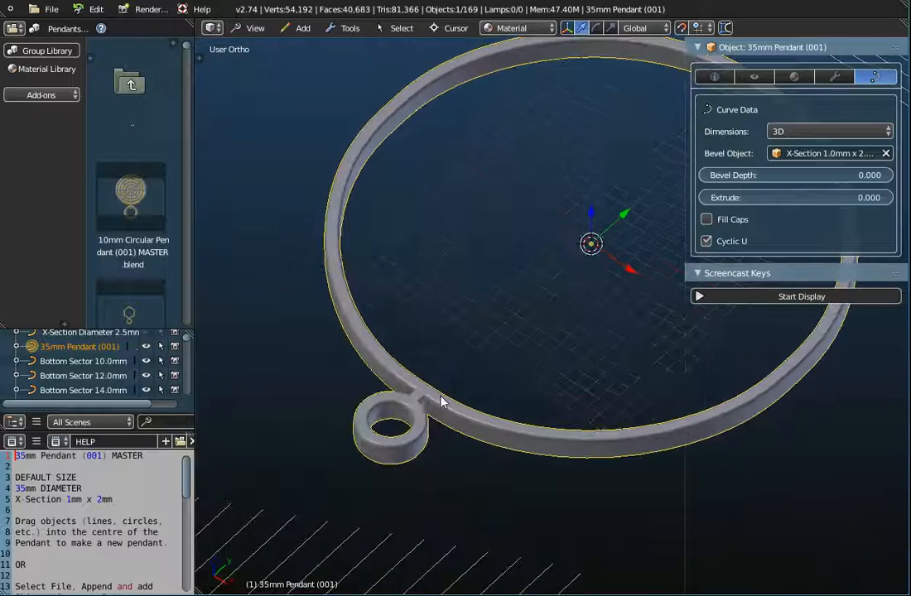
pyautogui.moveTo(487, 347); pyautogui.dragTo(540, 339, button='middle')
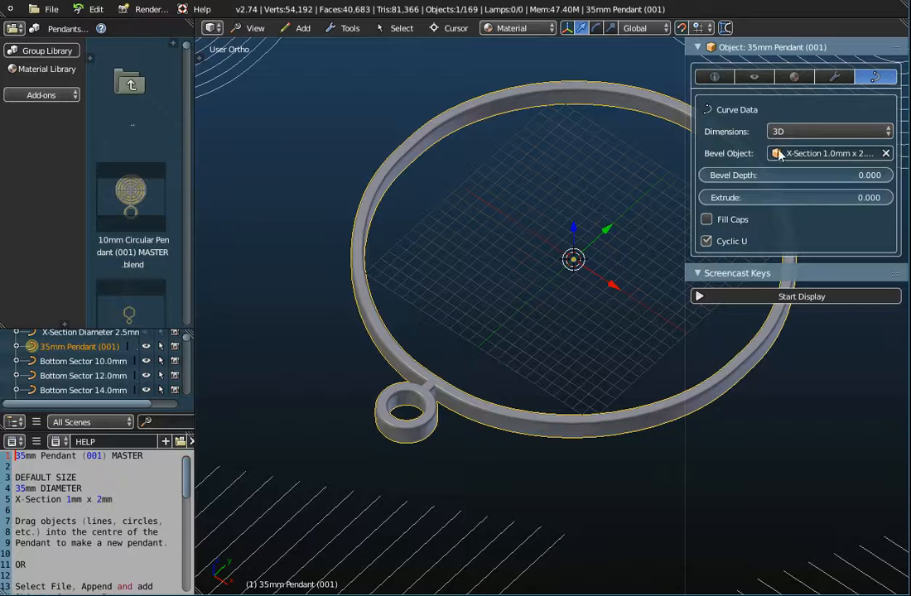
# Clear the X-Section 1.0mm x 2.0mm bevel object from the 35mm pendant and inspect the bare curve
pyautogui.moveTo(685, 155); pyautogui.dragTo(637, 154)
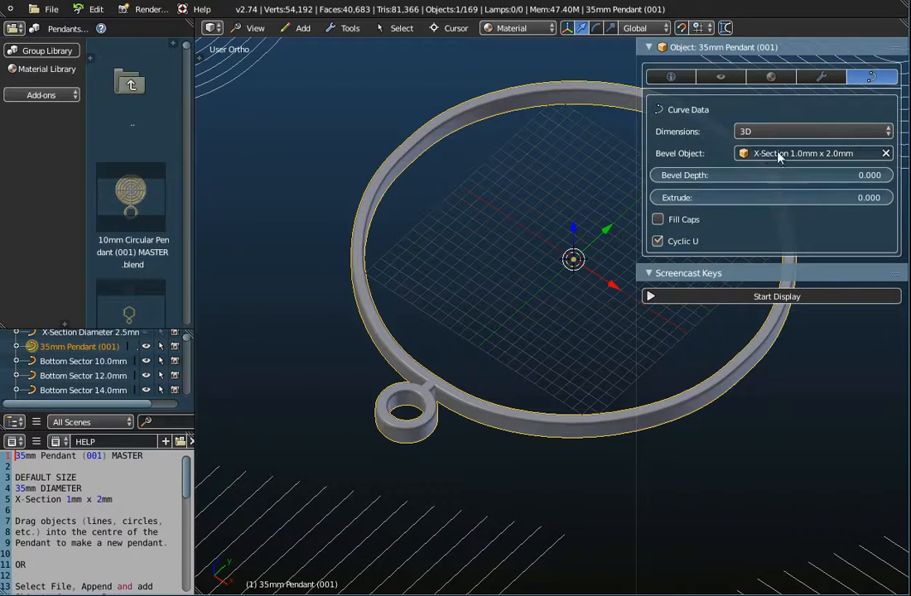
pyautogui.scroll(3, 491, 414)
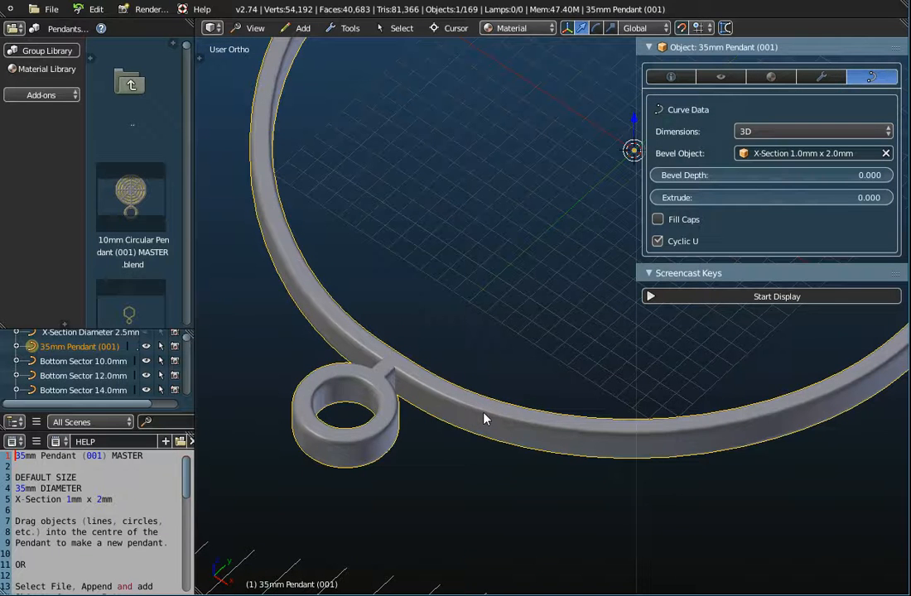
pyautogui.click(886, 154)
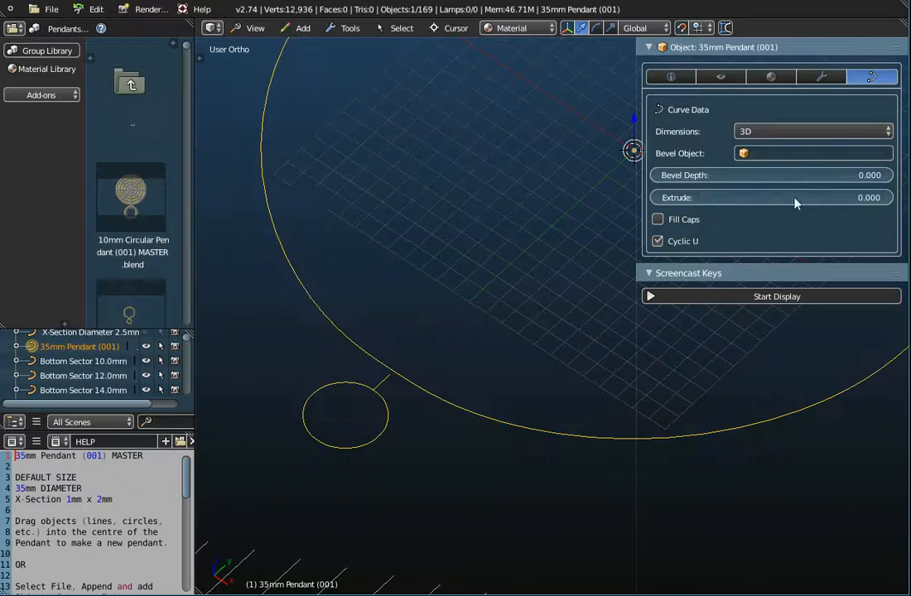
pyautogui.scroll(-2, 464, 363)
pyautogui.moveTo(464, 363); pyautogui.dragTo(439, 388, button='middle')
pyautogui.scroll(5, 433, 368)
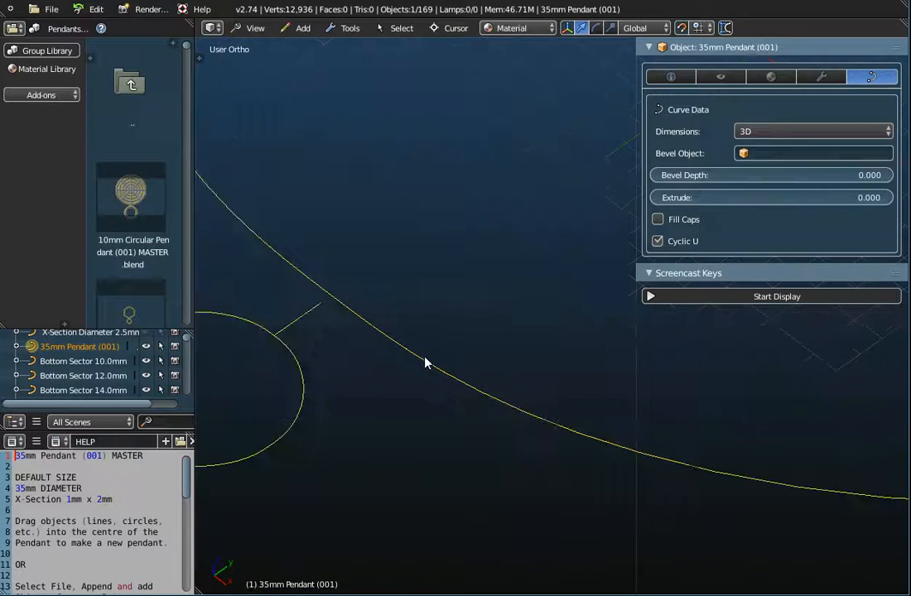
# Enter Edit Mode on the bare pendant curve and select the ring's control point where the loop's connector meets it
pyautogui.press('Tab')
pyautogui.scroll(5, 425, 361)
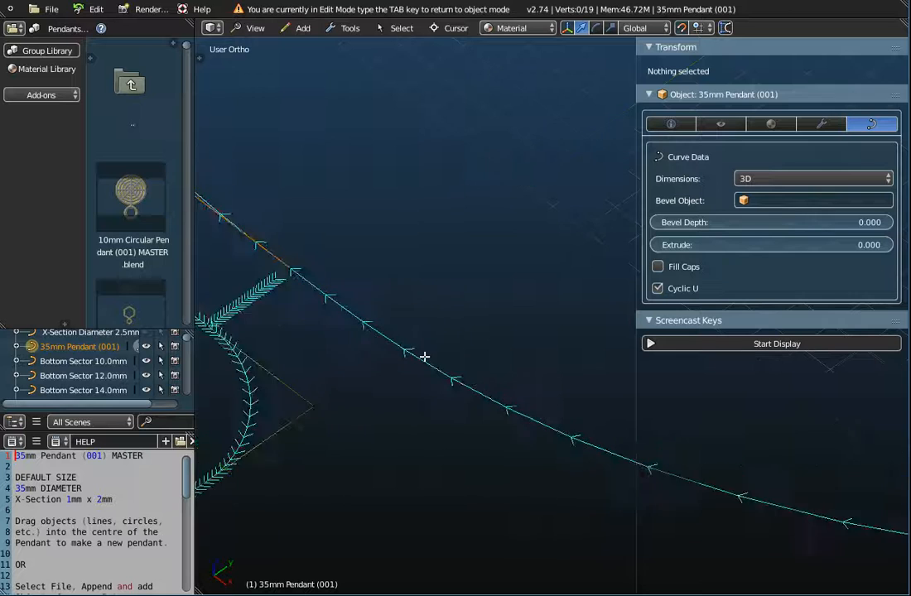
pyautogui.scroll(-4, 427, 377)
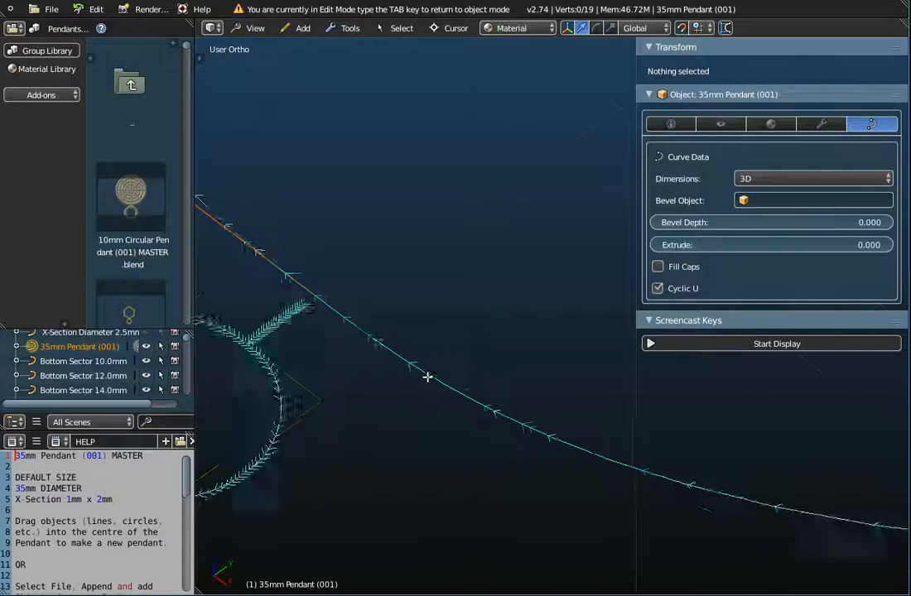
pyautogui.scroll(5, 405, 361)
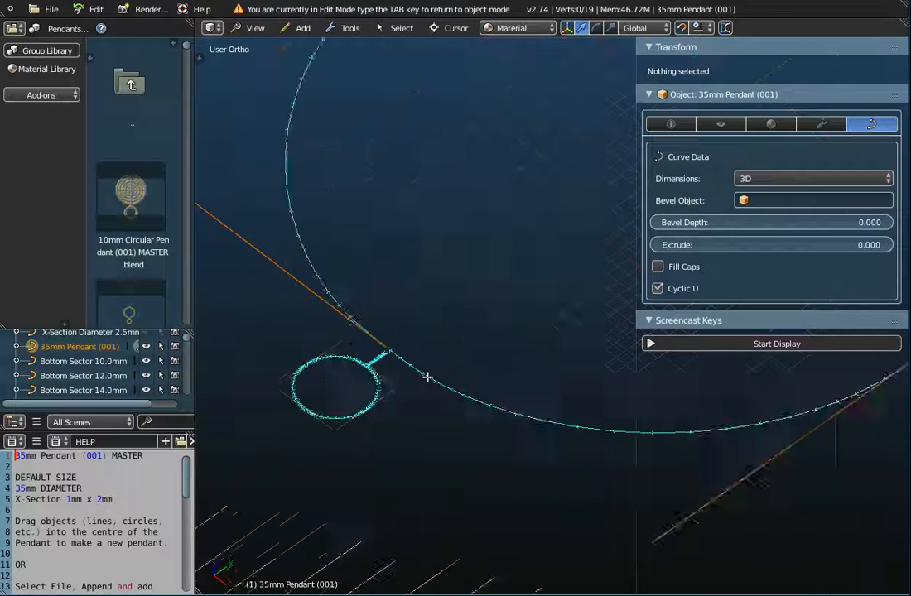
pyautogui.rightClick(368, 333)
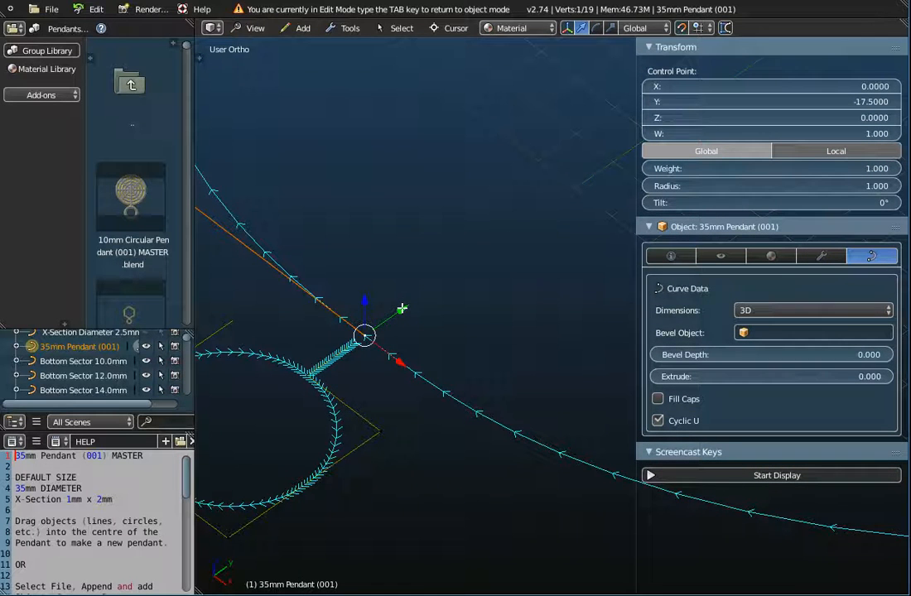
pyautogui.moveTo(402, 309)
pyautogui.mouseDown()
pyautogui.moveTo(457, 270)
pyautogui.moveTo(413, 312)
pyautogui.mouseUp()
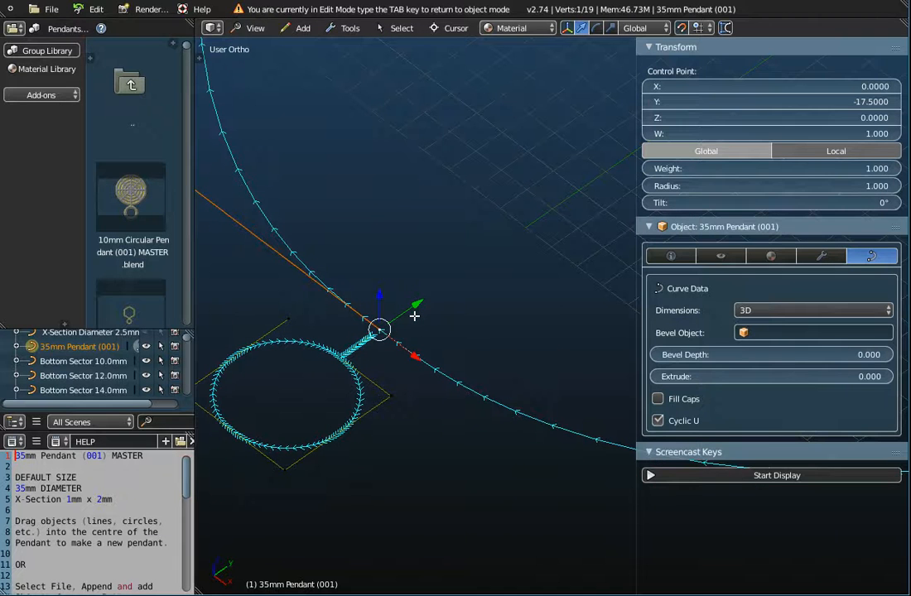
# Return to Object Mode and assign X-Section 1.0mm x 2.0mm as the 35mm pendant's bevel object
pyautogui.press('Tab')
pyautogui.scroll(-3, 421, 325)
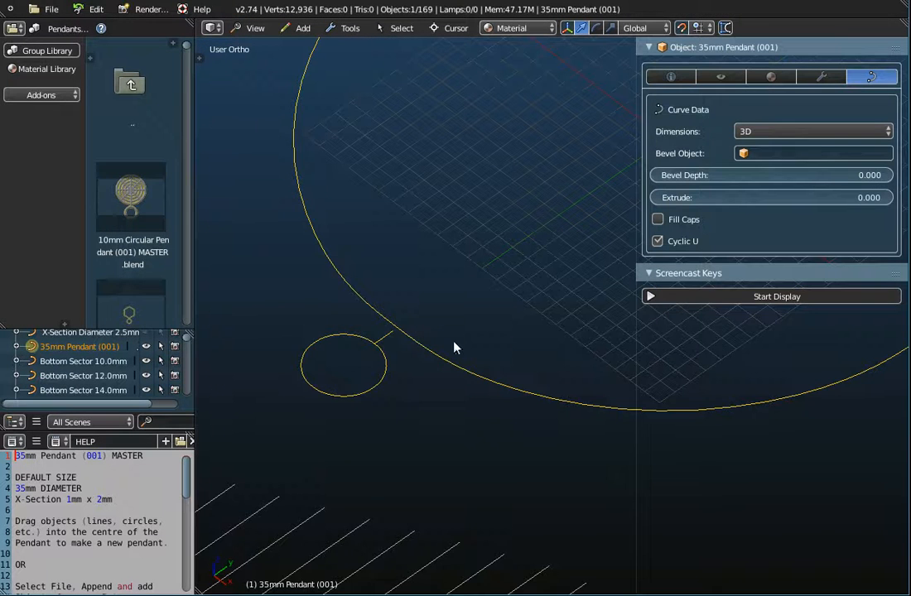
pyautogui.scroll(-2, 497, 302)
pyautogui.moveTo(510, 303); pyautogui.dragTo(539, 259, button='middle')
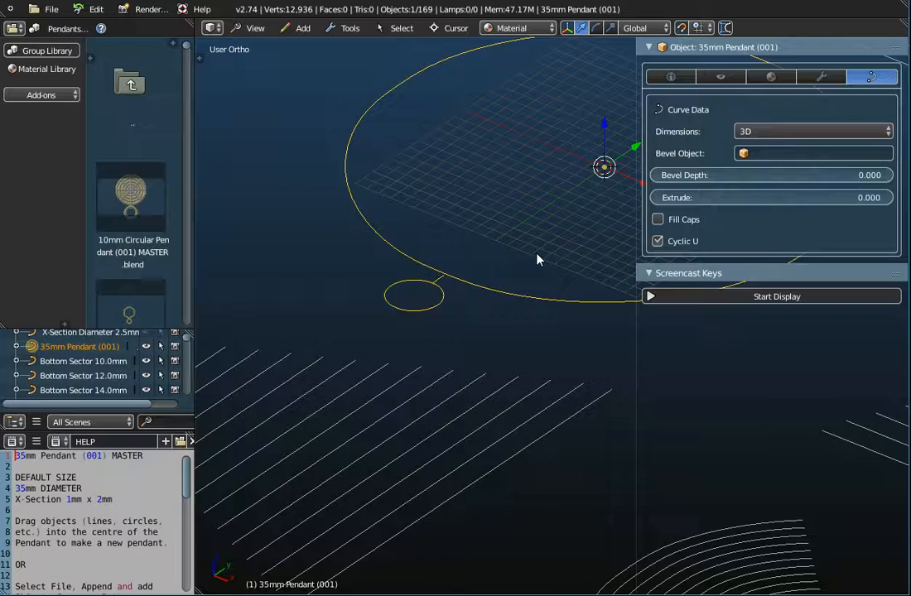
pyautogui.click(818, 153)
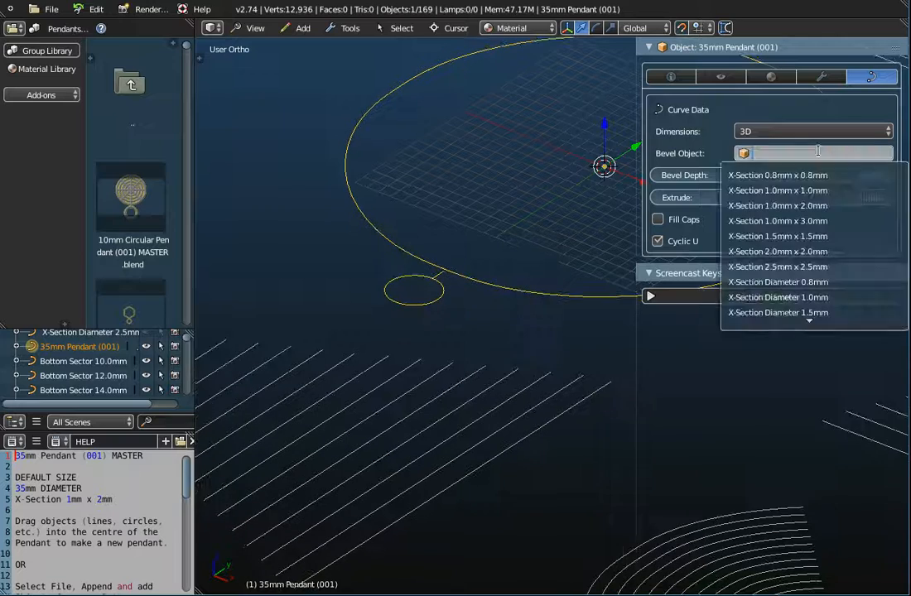
pyautogui.click(810, 205)
pyautogui.scroll(-2, 524, 249)
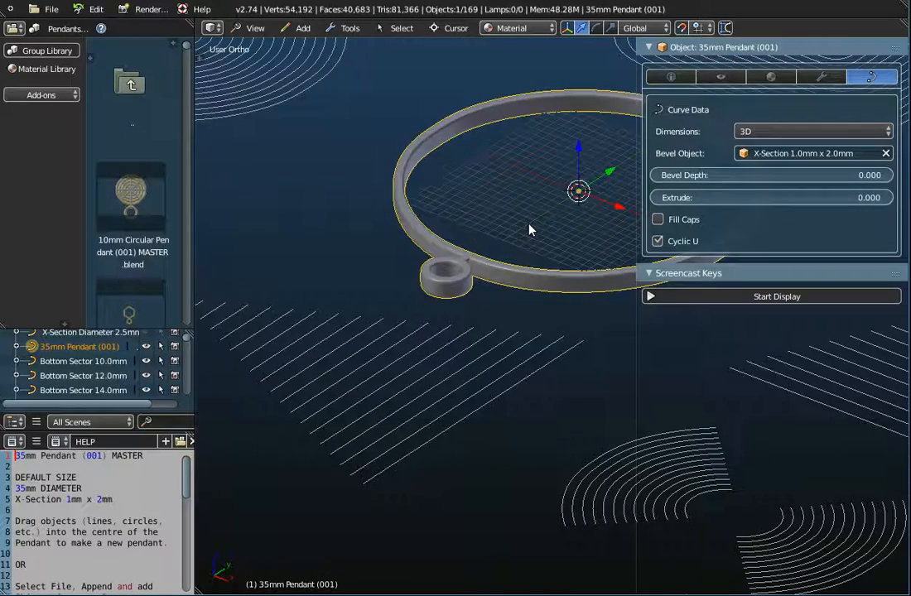
# Examine the vertical, diagonal and horizontal line curves and the square curves around the pendant, selecting a sample from several groups
pyautogui.scroll(-5, 448, 289)
pyautogui.scroll(-2, 442, 288)
pyautogui.moveTo(441, 287); pyautogui.dragTo(452, 320, button='middle')
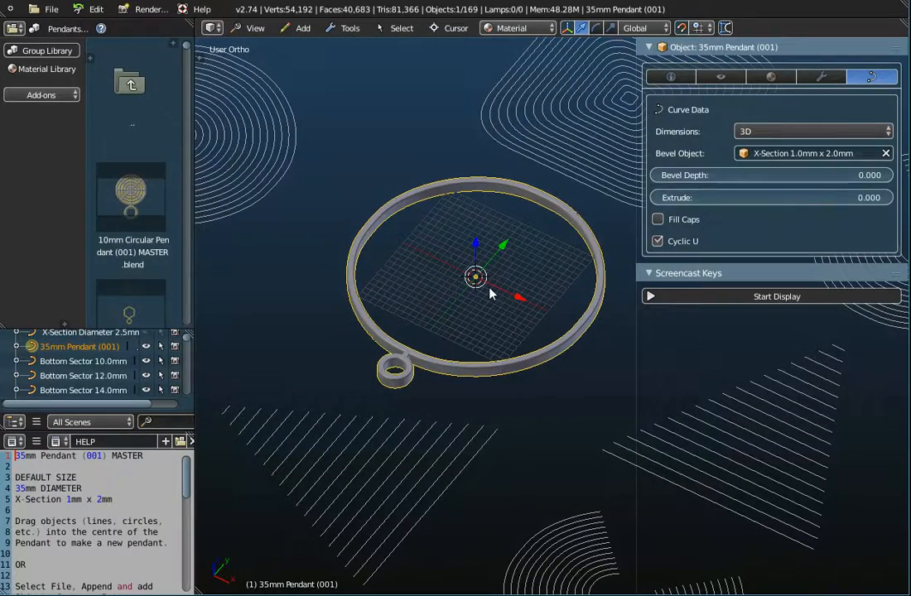
pyautogui.scroll(5, 500, 345)
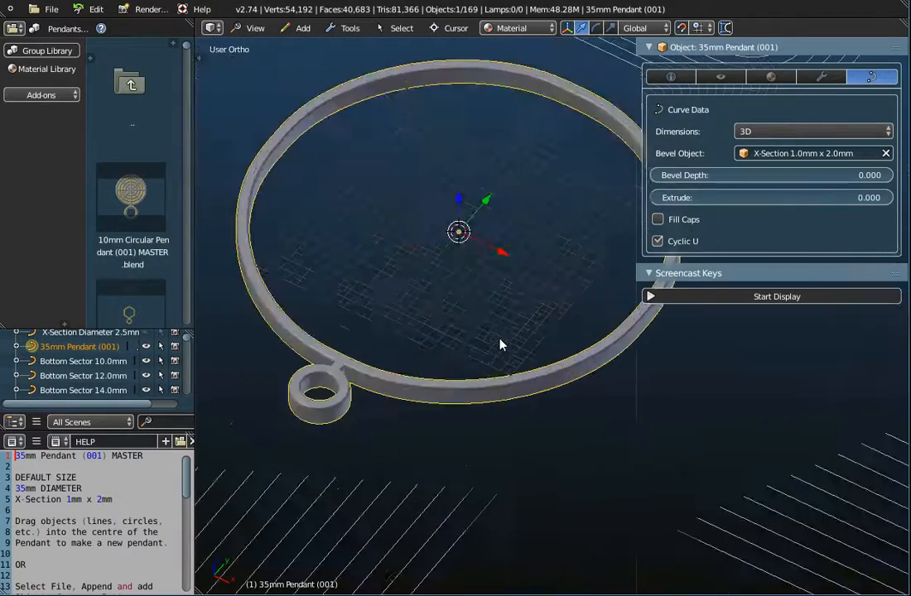
pyautogui.scroll(-4, 484, 381)
pyautogui.scroll(-2, 491, 383)
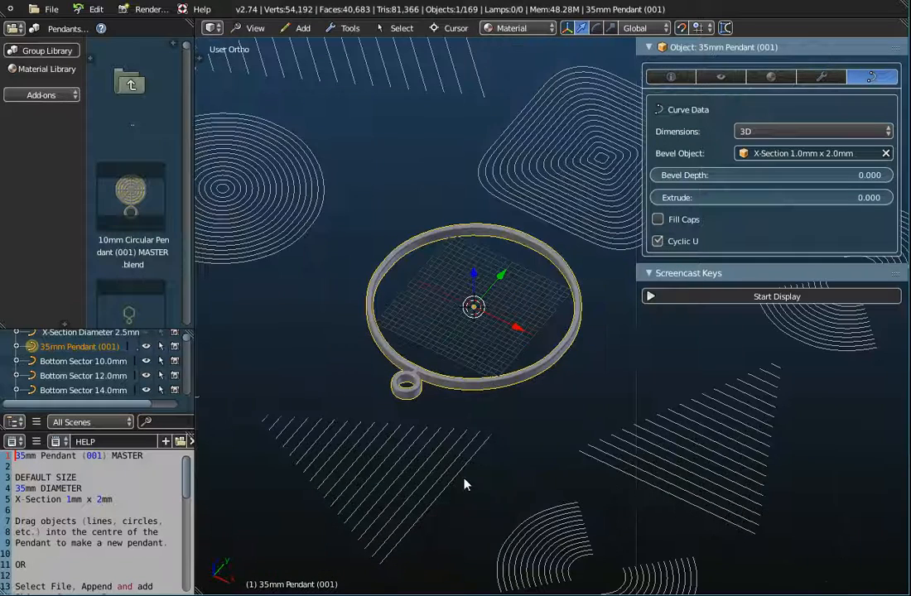
pyautogui.rightClick(449, 495)
pyautogui.rightClick(399, 472)
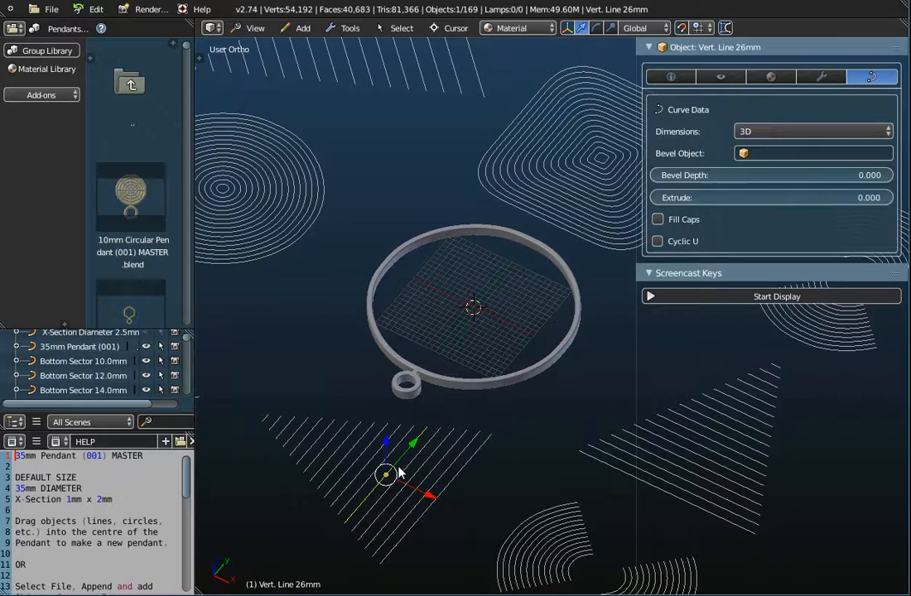
pyautogui.rightClick(247, 184)
pyautogui.rightClick(552, 176)
pyautogui.keyDown('shift'); pyautogui.rightClick(398, 85); pyautogui.keyUp('shift')
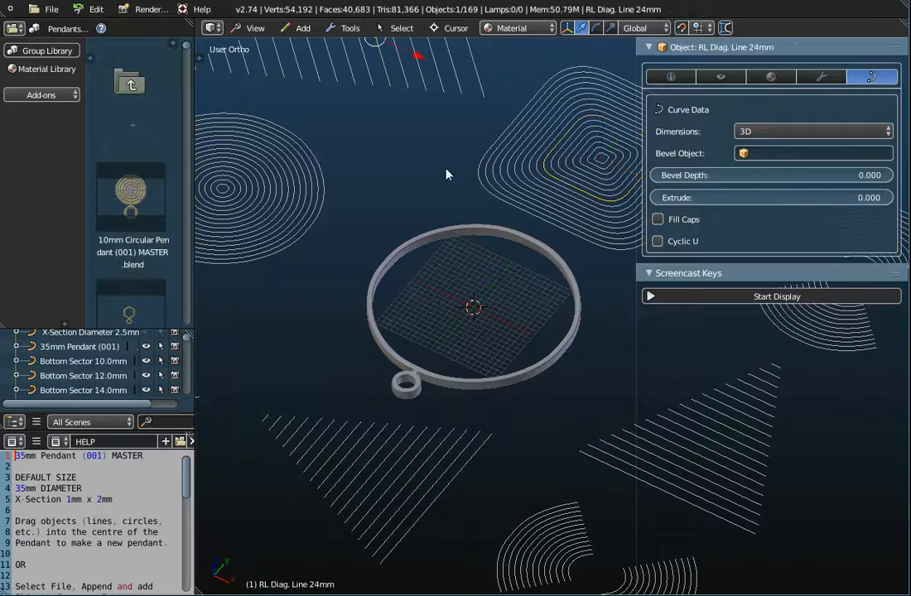
pyautogui.rightClick(617, 442)
pyautogui.moveTo(490, 341)
pyautogui.mouseDown(button='middle')
pyautogui.moveTo(497, 398)
pyautogui.moveTo(511, 295)
pyautogui.moveTo(500, 344)
pyautogui.mouseUp(button='middle')
pyautogui.scroll(2, 500, 343)
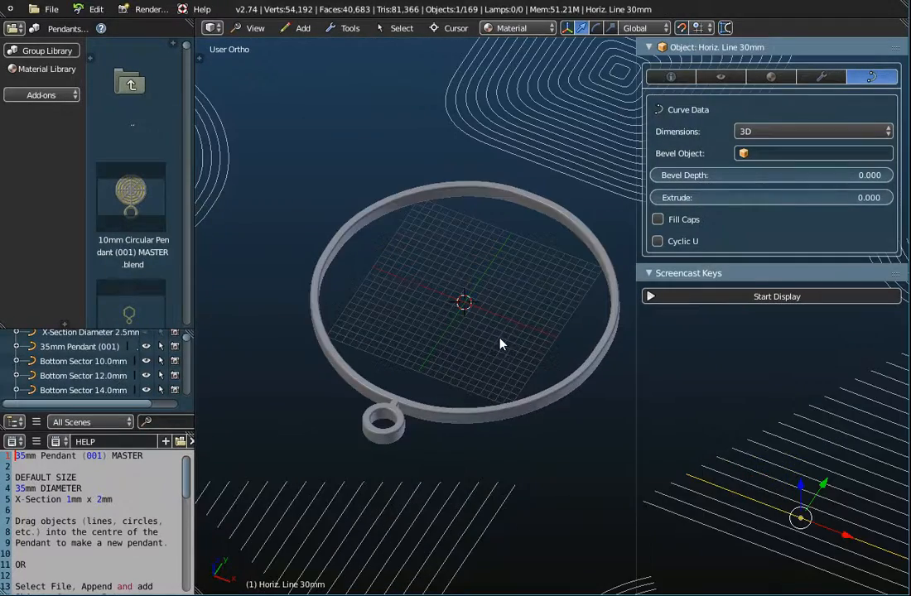
pyautogui.scroll(-3, 522, 398)
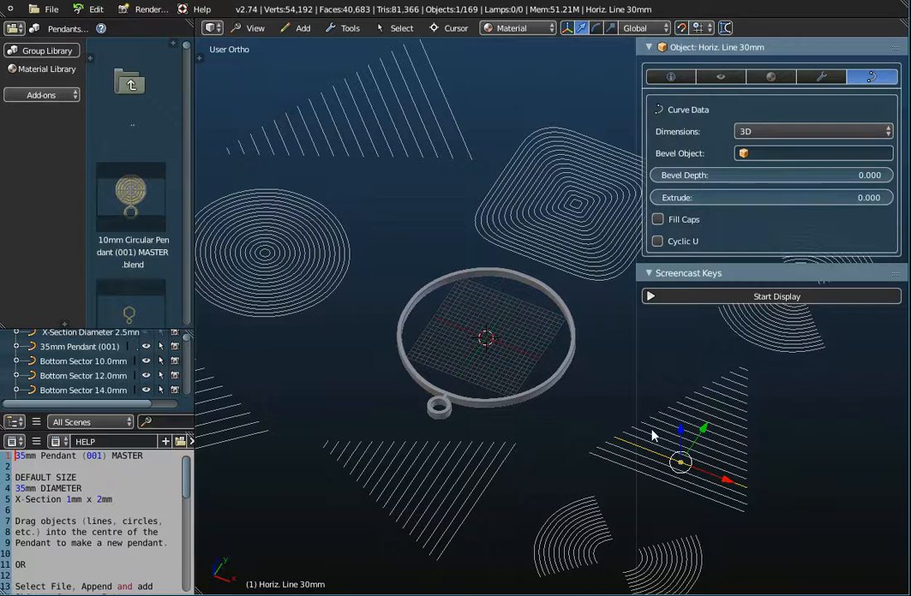
# Switch to the orthographic top view and move the Square 14.0mm x 14.0mm curve along Y to the pendant's centre
pyautogui.rightClick(536, 396)
pyautogui.scroll(3, 482, 398)
pyautogui.moveTo(483, 399); pyautogui.dragTo(415, 106, button='middle')
pyautogui.click(253, 28)
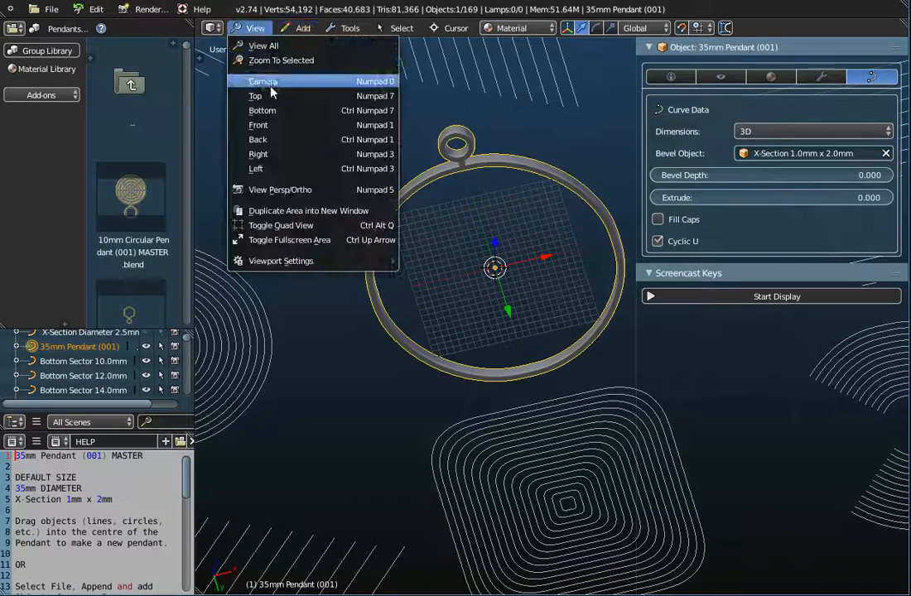
pyautogui.click(259, 96)
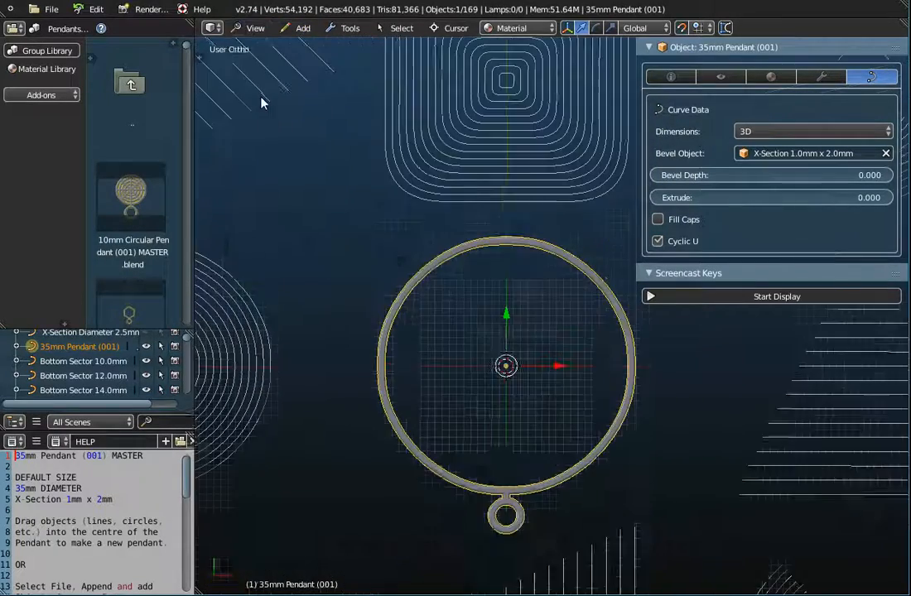
pyautogui.press('KP_5')
pyautogui.rightClick(474, 145)
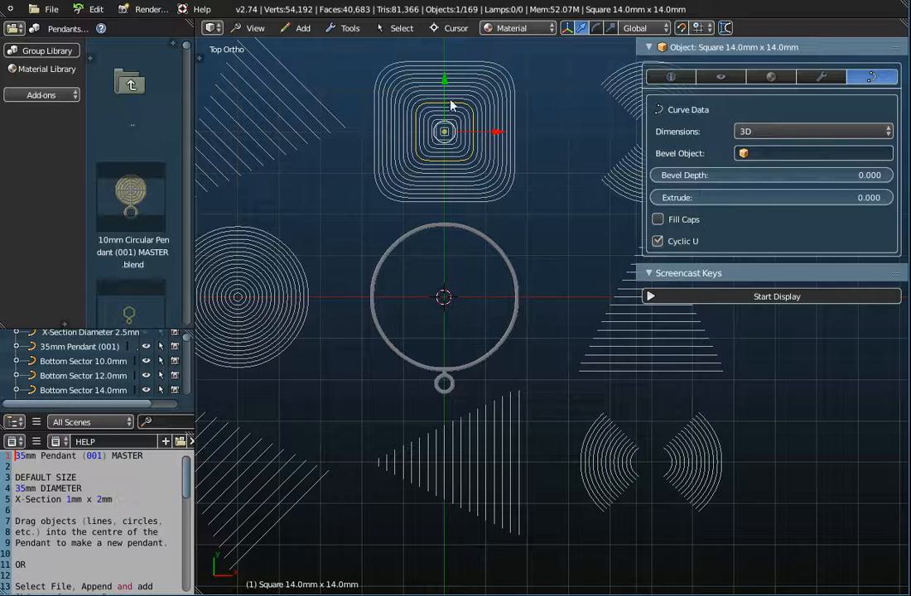
pyautogui.moveTo(446, 80); pyautogui.dragTo(455, 240)
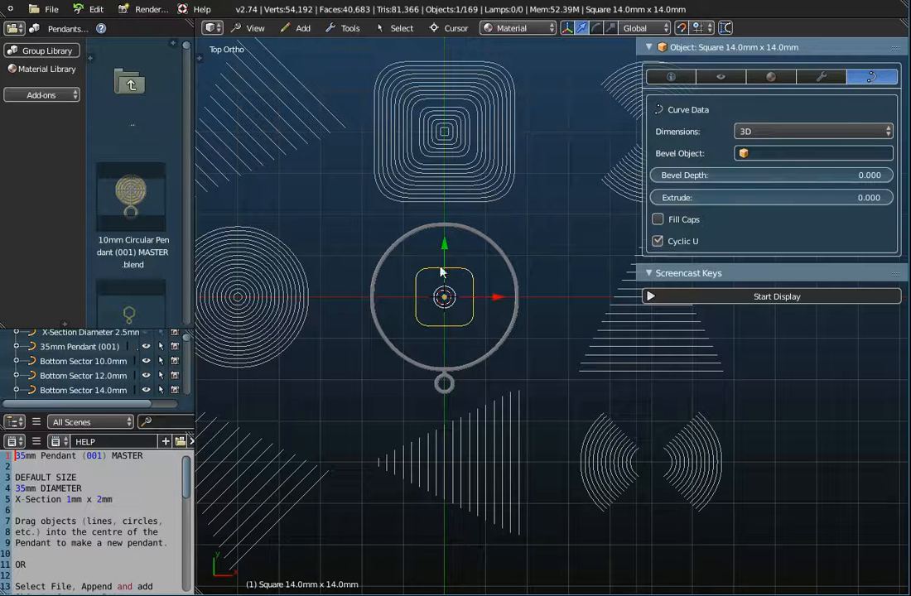
# Move the Vert. Line 35mm curve along Y and X so it spans the pendant ring through its centre
pyautogui.rightClick(520, 464)
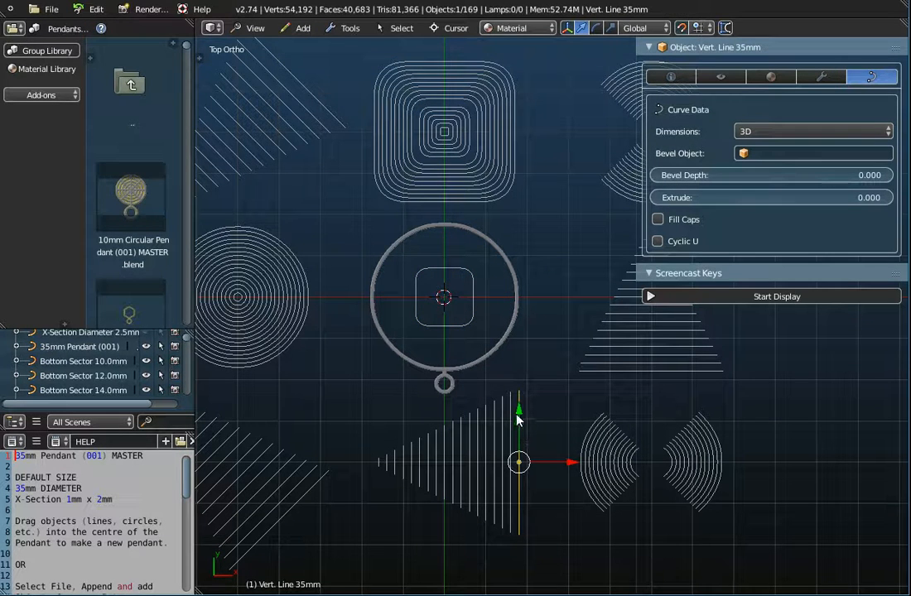
pyautogui.moveTo(520, 412); pyautogui.dragTo(537, 245)
pyautogui.moveTo(572, 301); pyautogui.dragTo(531, 300)
pyautogui.scroll(5, 431, 299)
# Start the screencast key display and join the 35 mm vertical line into the 14 mm square curve
pyautogui.rightClick(532, 236)
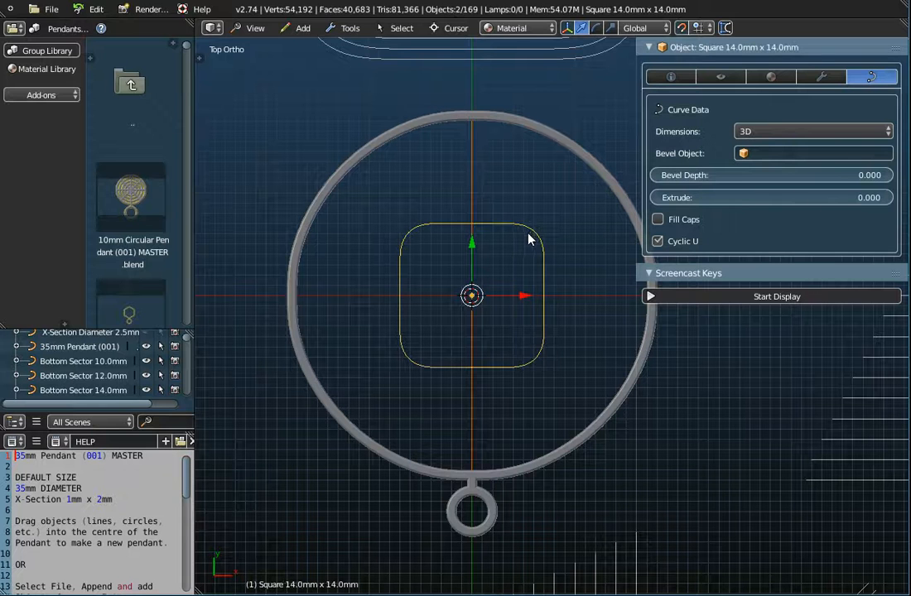
pyautogui.click(749, 296)
pyautogui.click(747, 276)
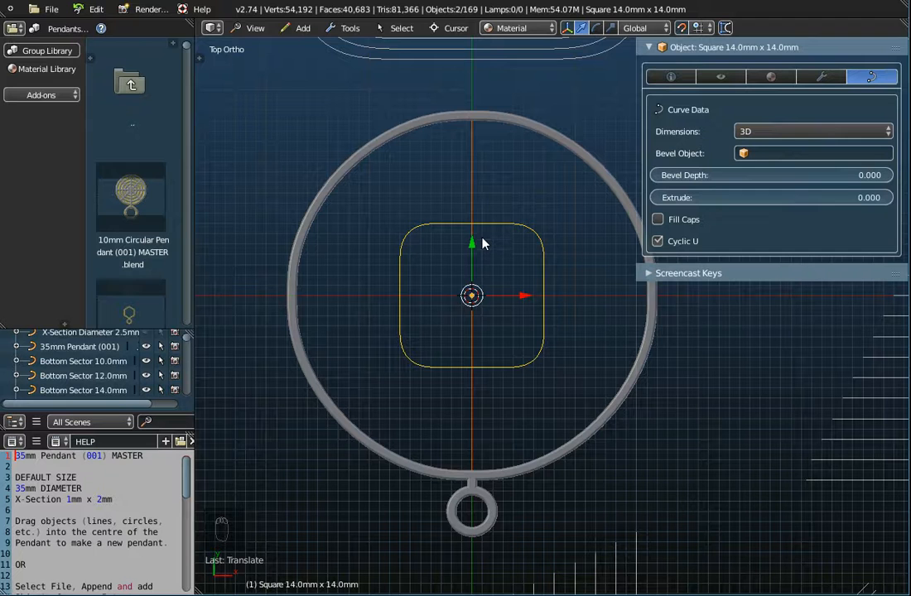
pyautogui.click(352, 30)
pyautogui.moveTo(357, 53)
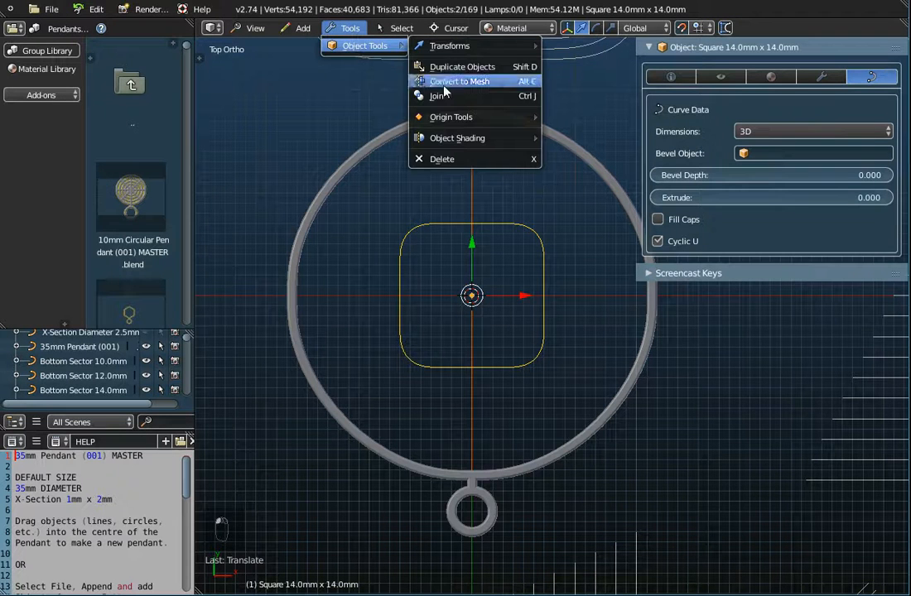
pyautogui.click(443, 95)
# Join the combined square-and-line curve into the 35mm pendant, with the pendant as the active object
pyautogui.moveTo(541, 259); pyautogui.dragTo(558, 200, button='middle')
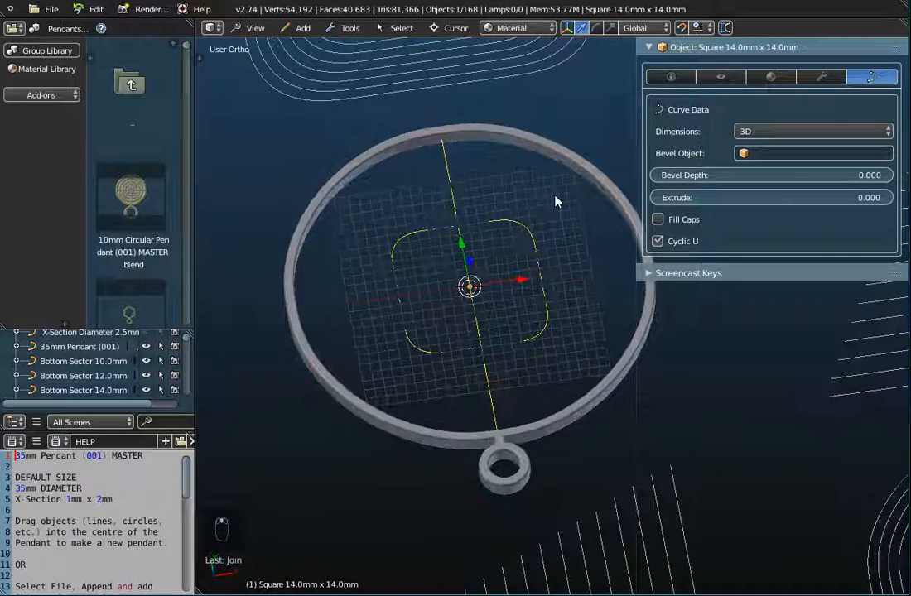
pyautogui.keyDown('shift'); pyautogui.rightClick(545, 150); pyautogui.keyUp('shift')
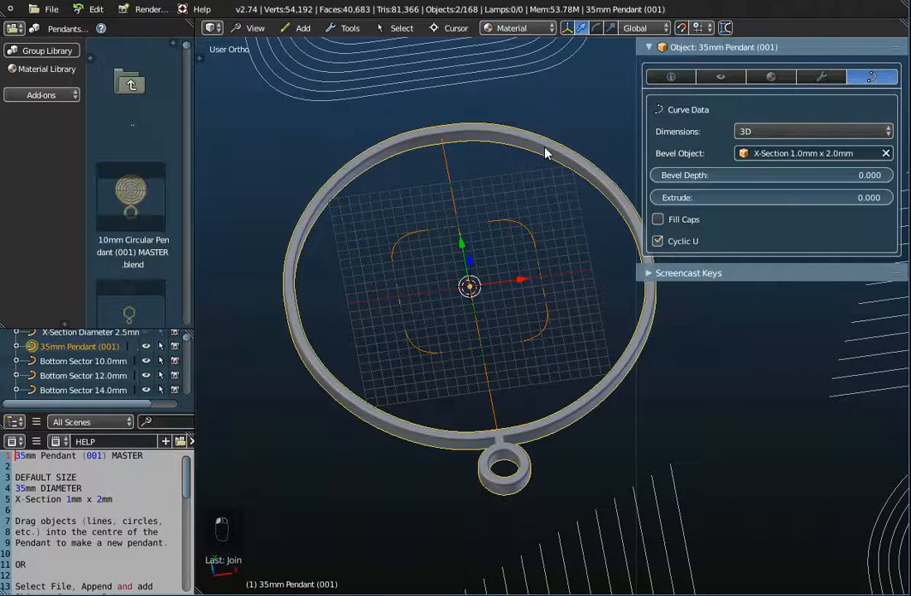
pyautogui.click(352, 28)
pyautogui.moveTo(364, 46)
pyautogui.click(350, 28)
pyautogui.moveTo(363, 46)
pyautogui.click(448, 96)
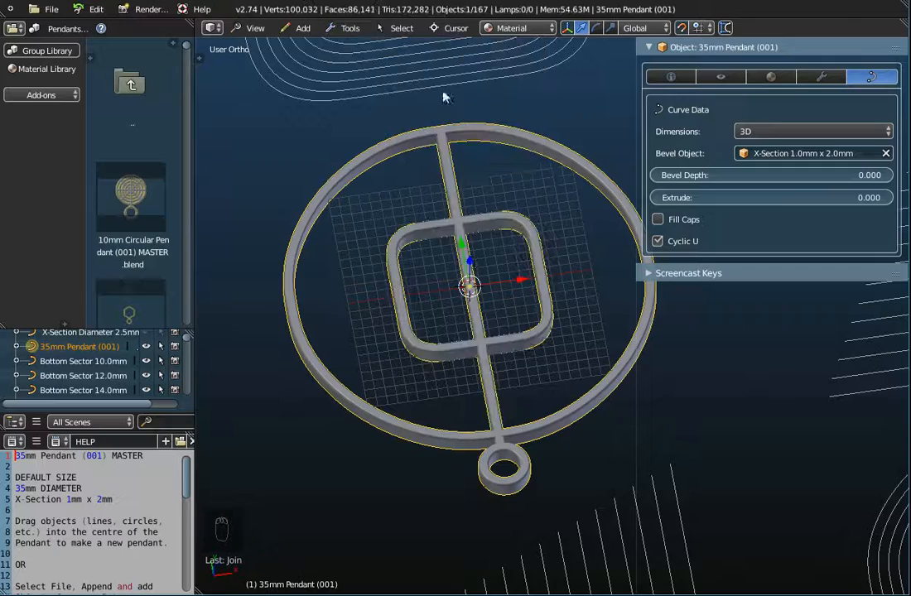
# Inspect the joined pendant from several angles, checking where the bar meets the square and the ring
pyautogui.moveTo(413, 230); pyautogui.dragTo(497, 242, button='middle')
pyautogui.scroll(4, 497, 242)
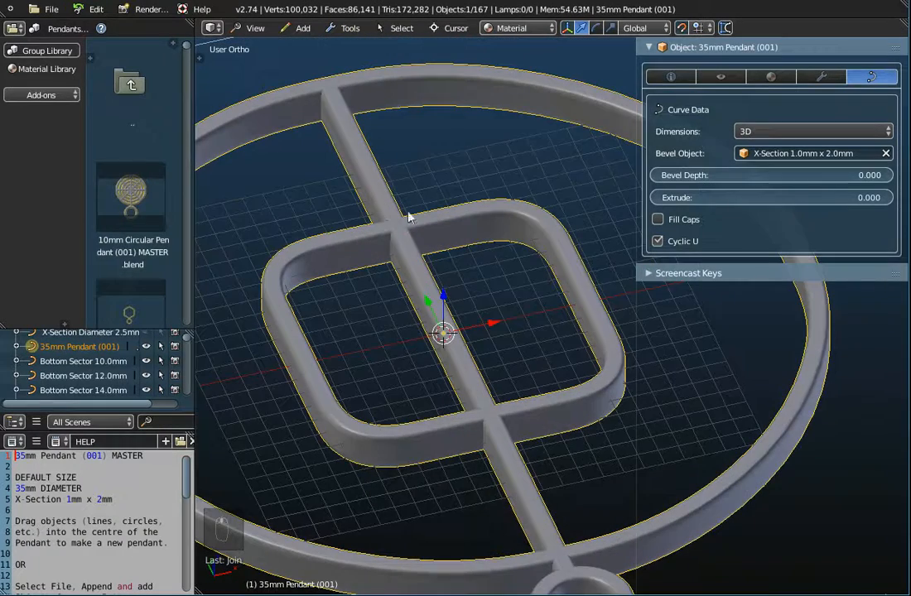
pyautogui.scroll(-3, 419, 256)
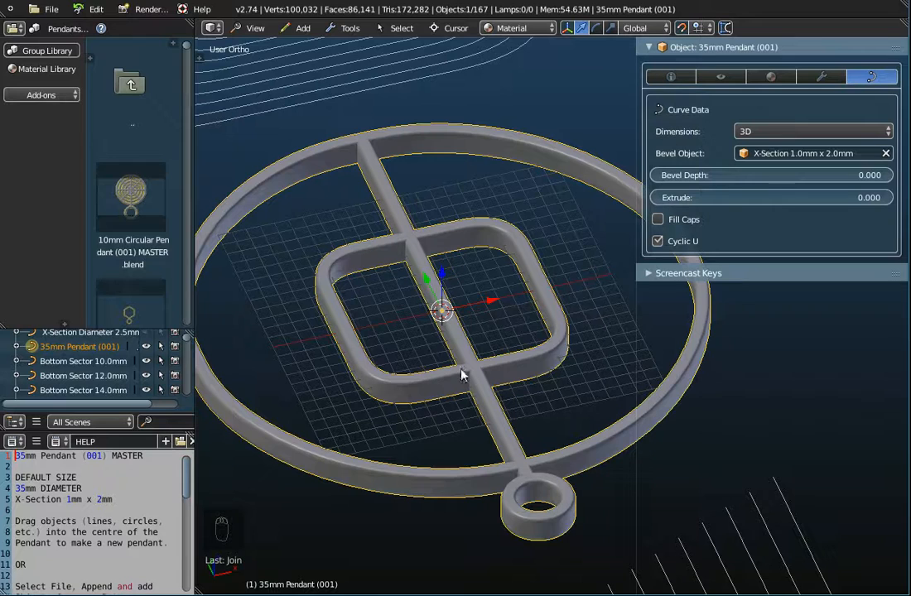
pyautogui.moveTo(386, 190); pyautogui.dragTo(376, 309, button='middle')
pyautogui.scroll(3, 476, 290)
pyautogui.scroll(-3, 476, 291)
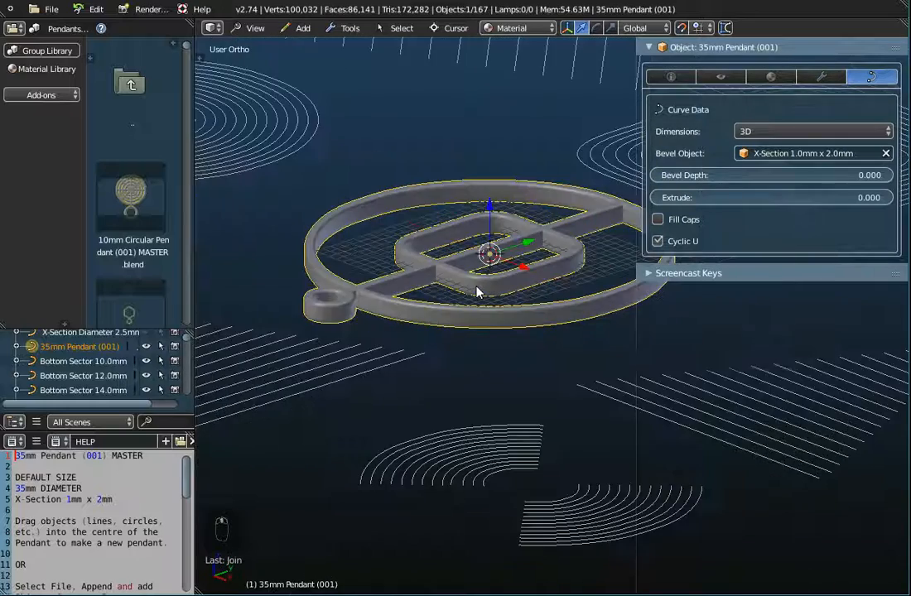
pyautogui.moveTo(476, 290); pyautogui.dragTo(498, 326, button='middle')
pyautogui.scroll(2, 498, 327)
pyautogui.scroll(-2, 498, 326)
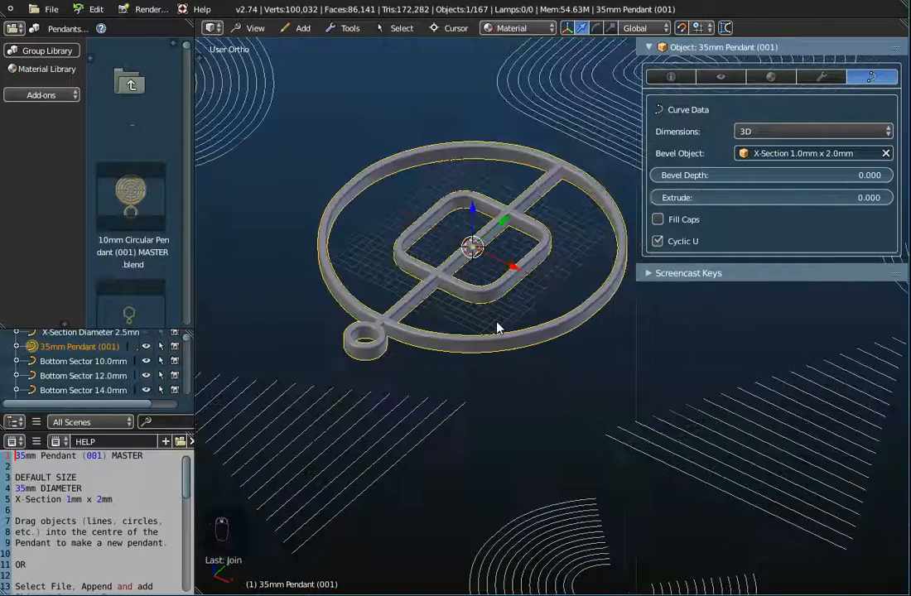
# Look through the file export formats available for the pendant
pyautogui.click(51, 9)
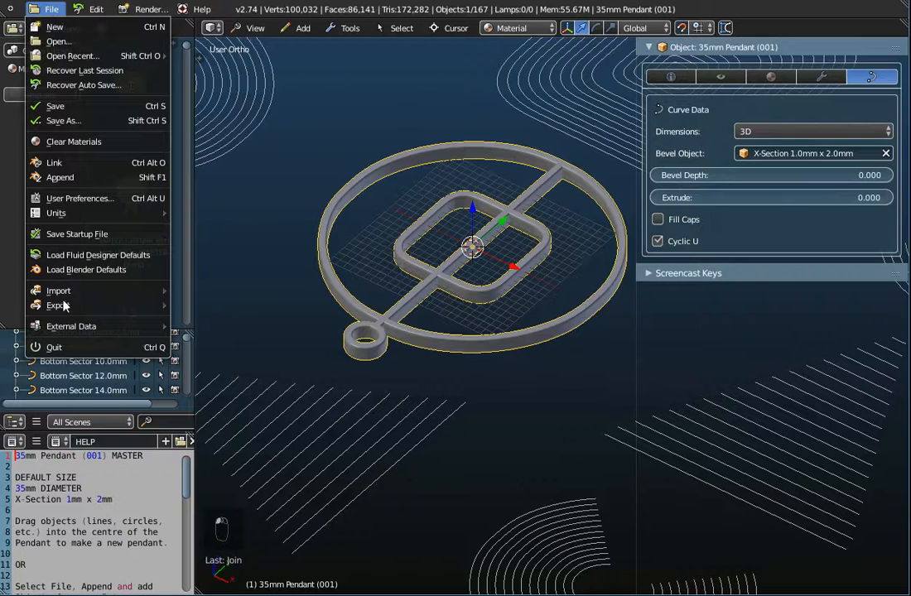
pyautogui.moveTo(125, 305)
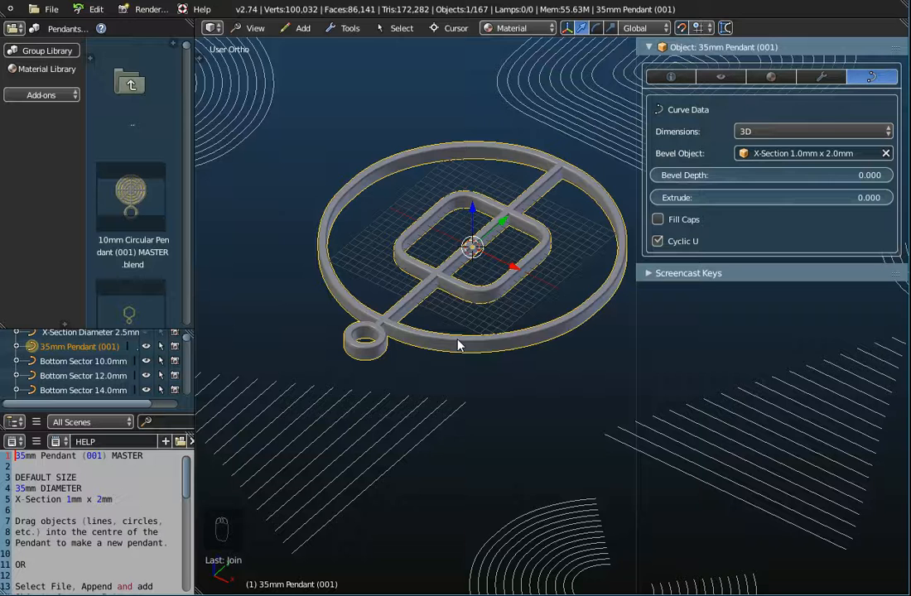
pyautogui.click(48, 9)
pyautogui.moveTo(77, 311)
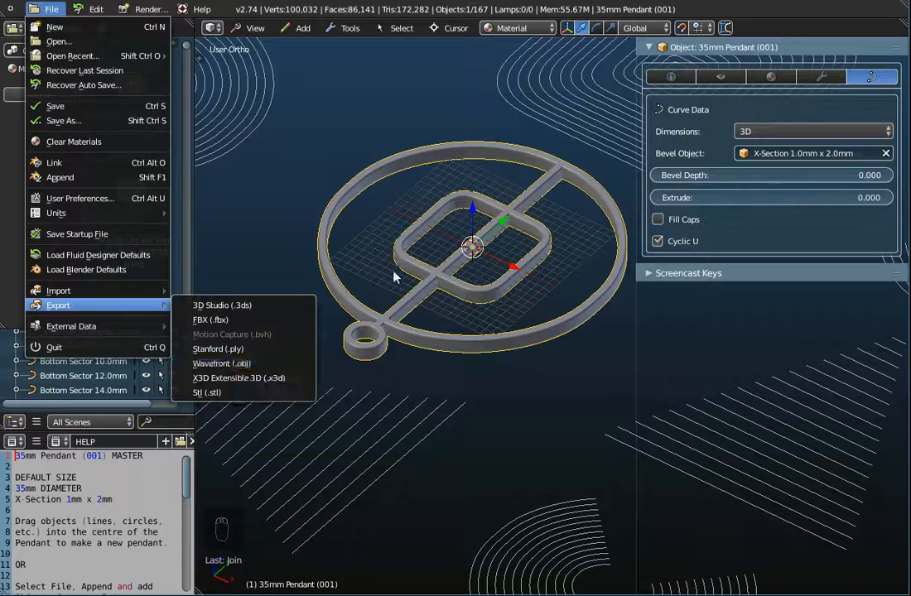
# Convert the joined 35mm pendant curve to a mesh
pyautogui.scroll(1, 472, 245)
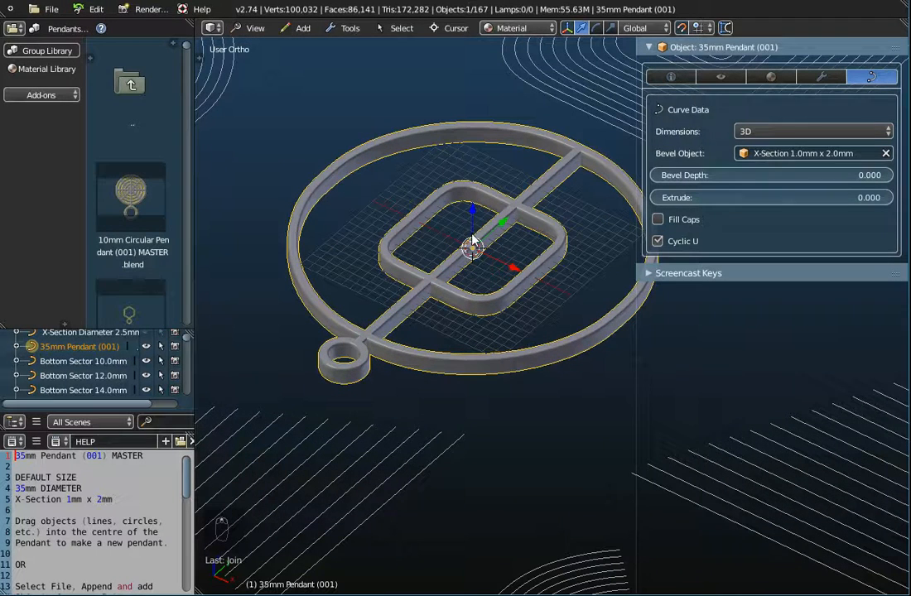
pyautogui.click(352, 28)
pyautogui.moveTo(360, 47)
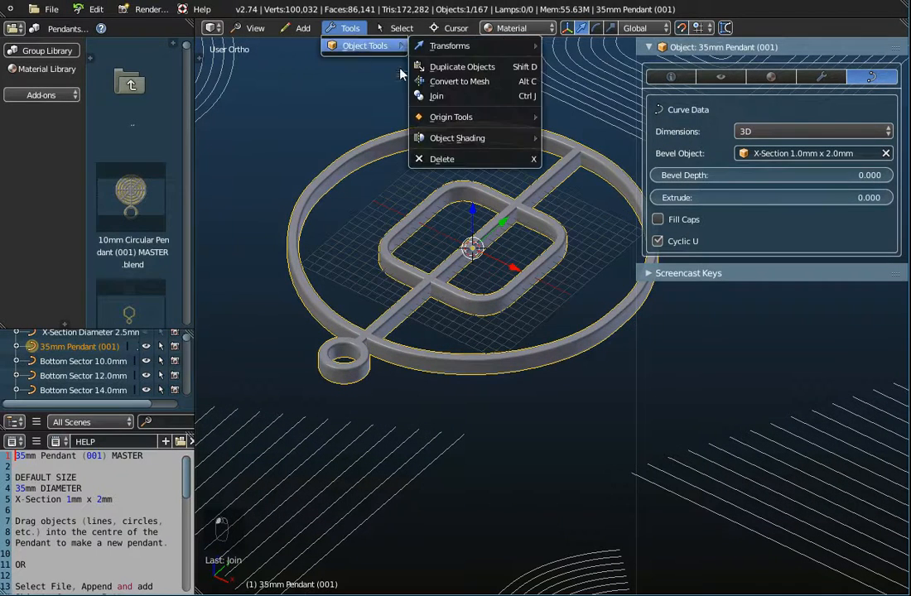
pyautogui.click(447, 82)
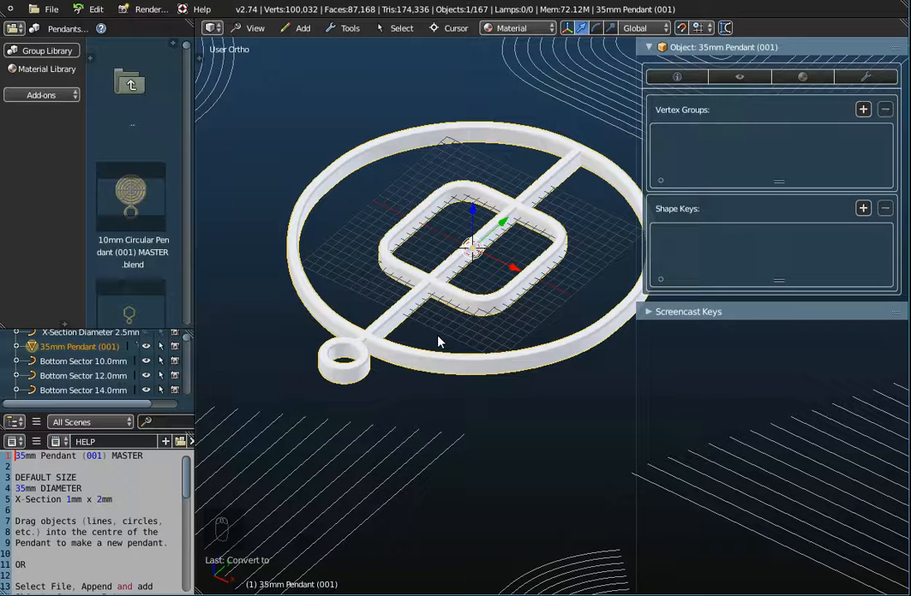
# Enter Edit Mode on the converted pendant and examine the mesh density along the ring up close
pyautogui.scroll(6, 406, 383)
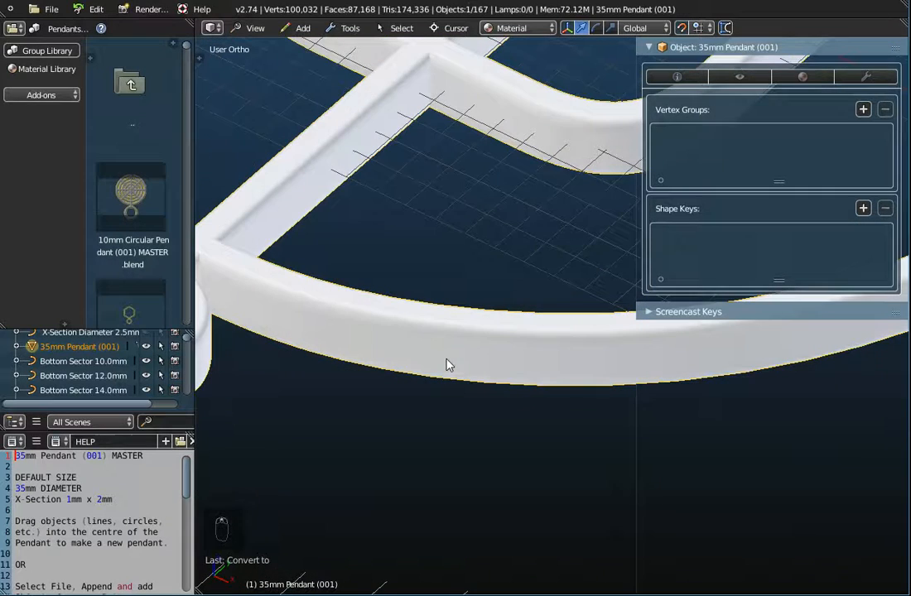
pyautogui.press('Tab')
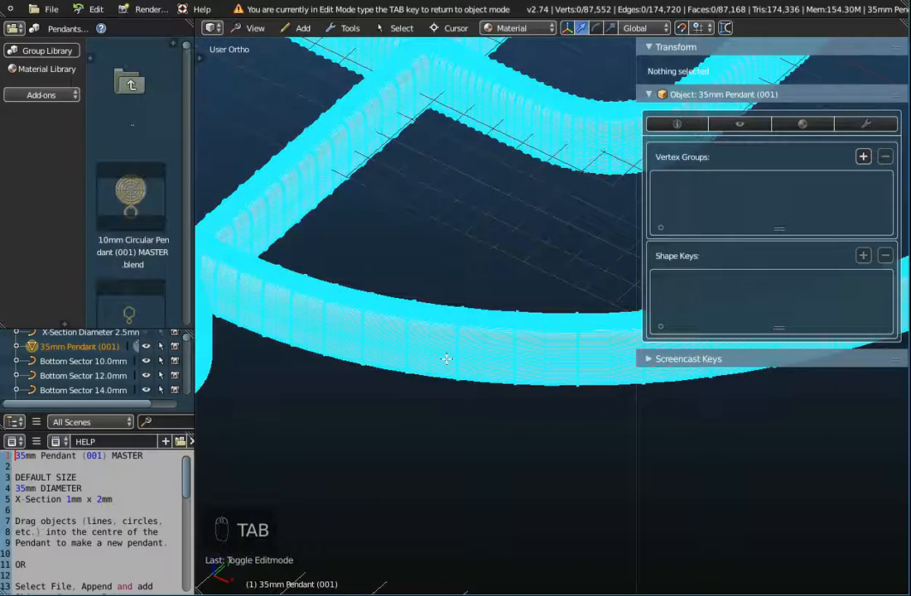
pyautogui.scroll(5, 443, 348)
pyautogui.scroll(-2, 442, 332)
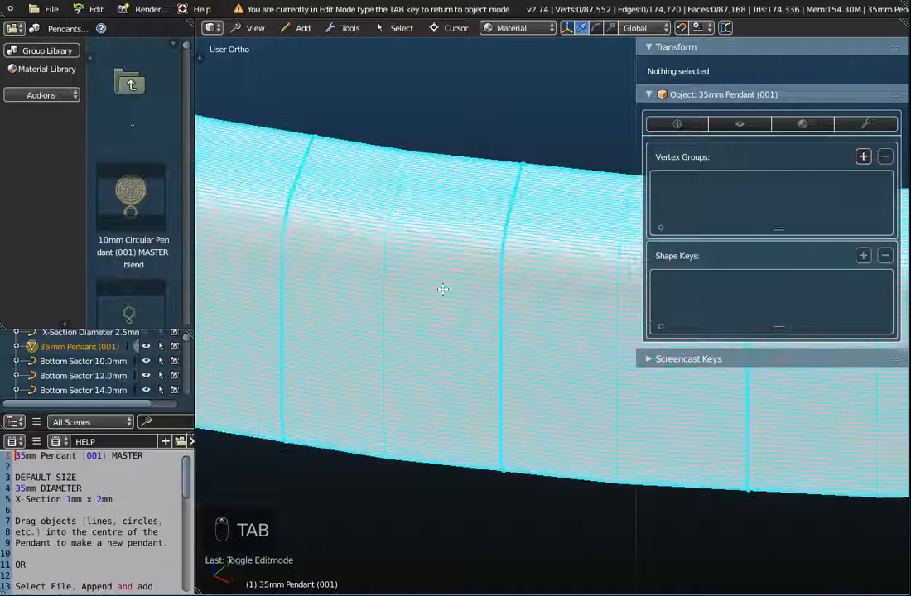
# Select a single face on the outer side of the pendant ring, and switch the mesh selection mode to Vertex Select
pyautogui.rightClick(448, 284)
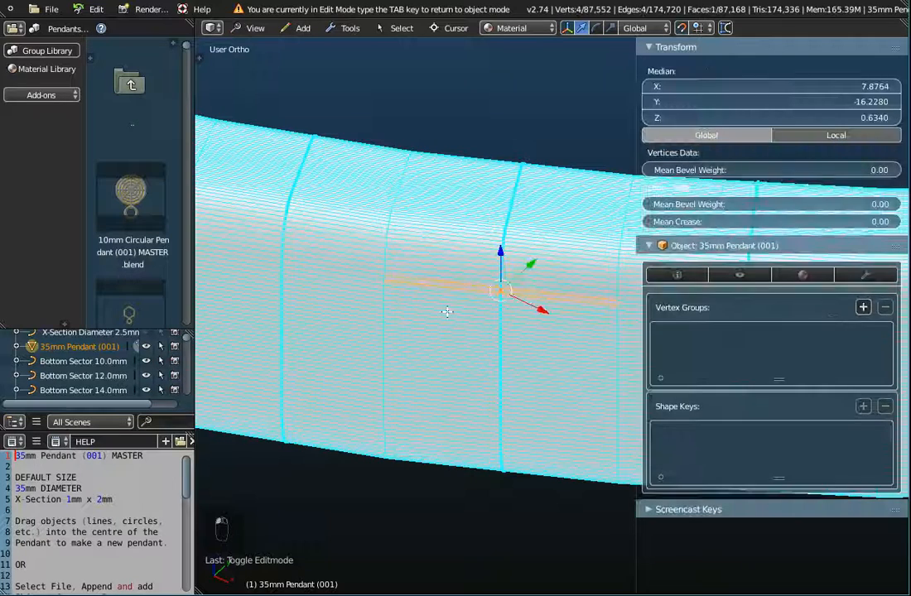
pyautogui.rightClick(502, 351)
pyautogui.scroll(3, 502, 350)
pyautogui.rightClick(498, 280)
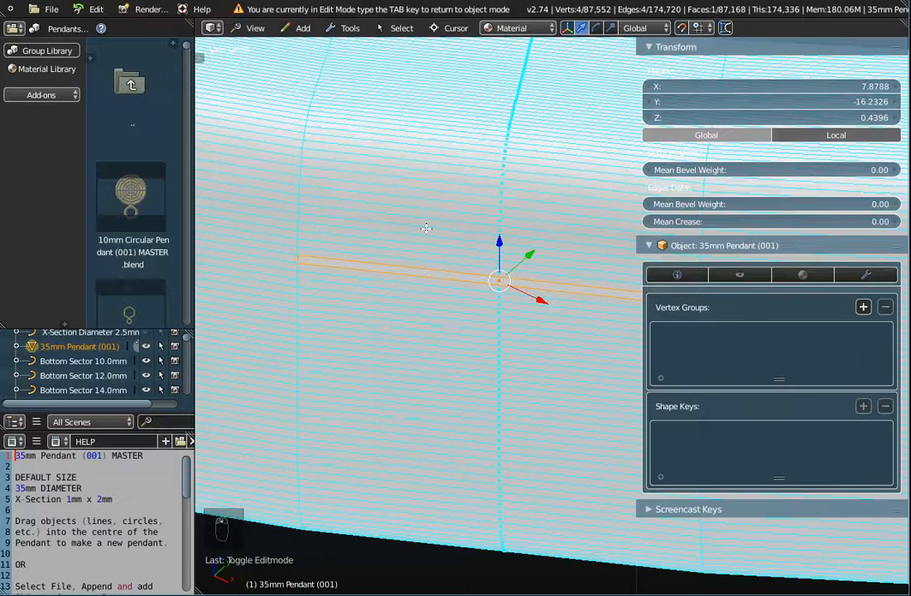
pyautogui.rightClick(426, 229)
pyautogui.moveTo(447, 229)
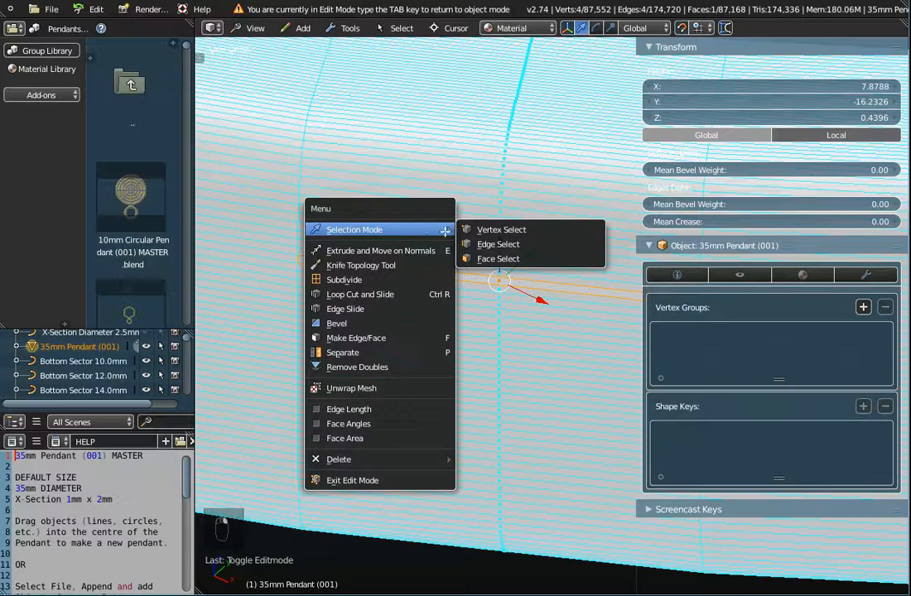
pyautogui.click(493, 231)
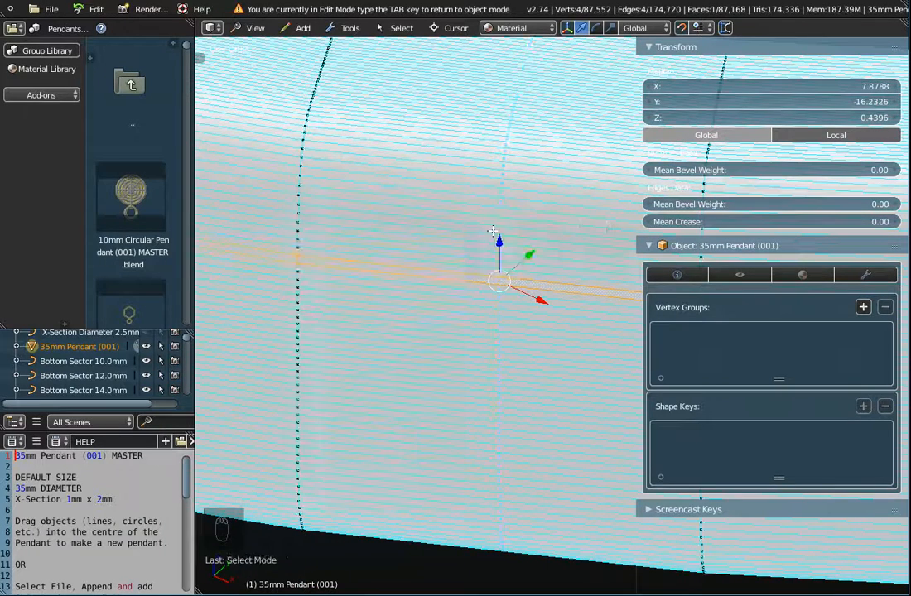
# Move one vertex on the ring's outer side 1 unit outward along the Y axis, and return to Object Mode
pyautogui.rightClick(302, 228)
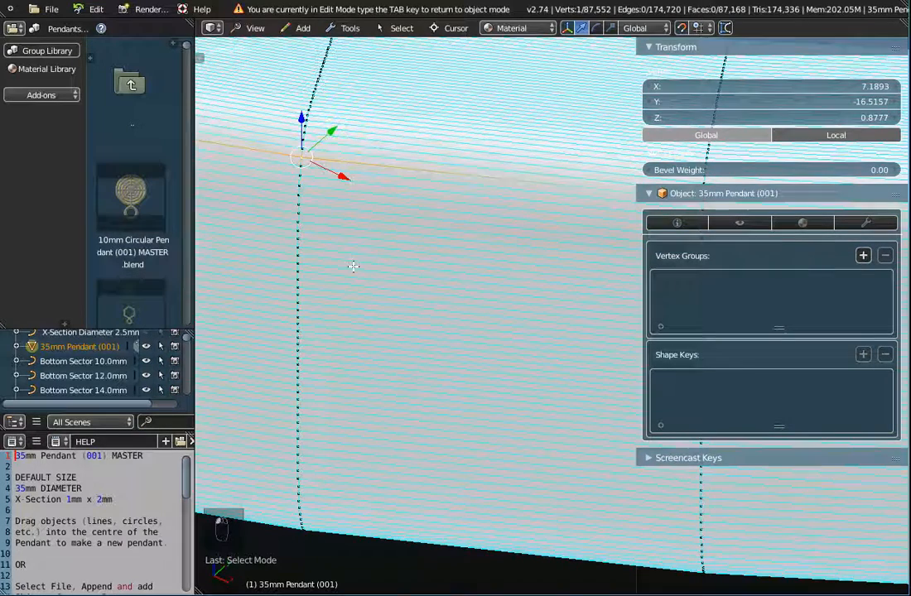
pyautogui.scroll(-4, 284, 200)
pyautogui.moveTo(361, 189); pyautogui.dragTo(355, 334)
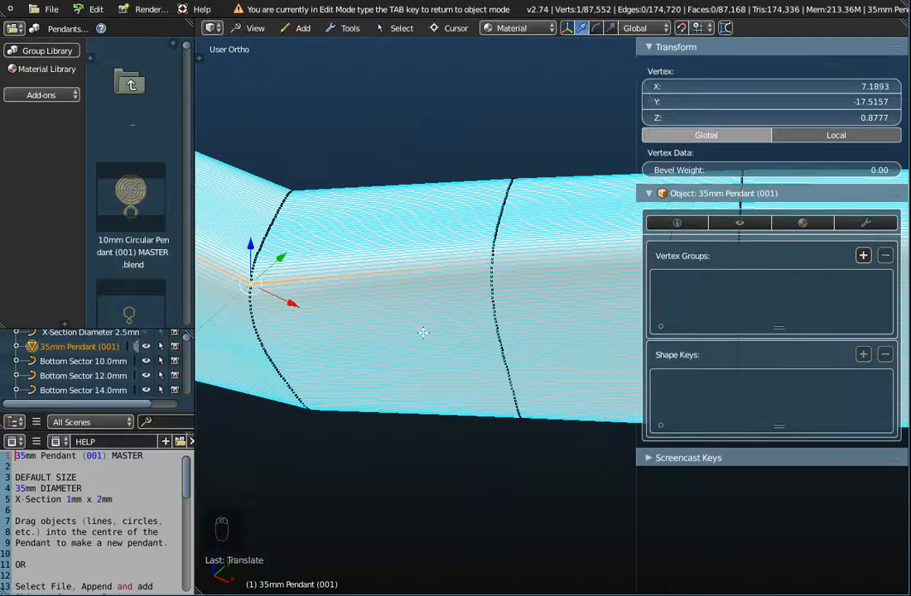
pyautogui.scroll(3, 272, 286)
pyautogui.scroll(-5, 271, 287)
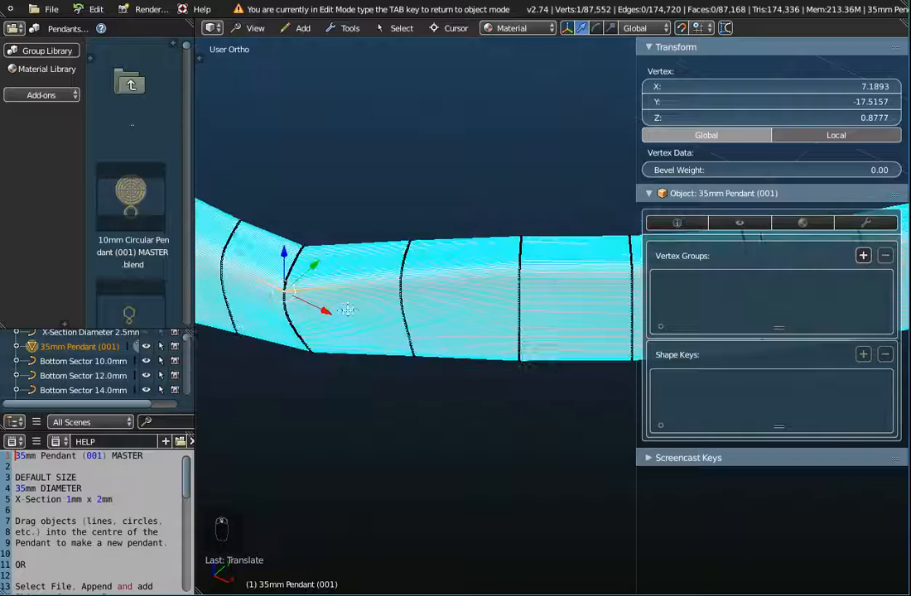
pyautogui.scroll(-3, 343, 308)
pyautogui.press('Tab')
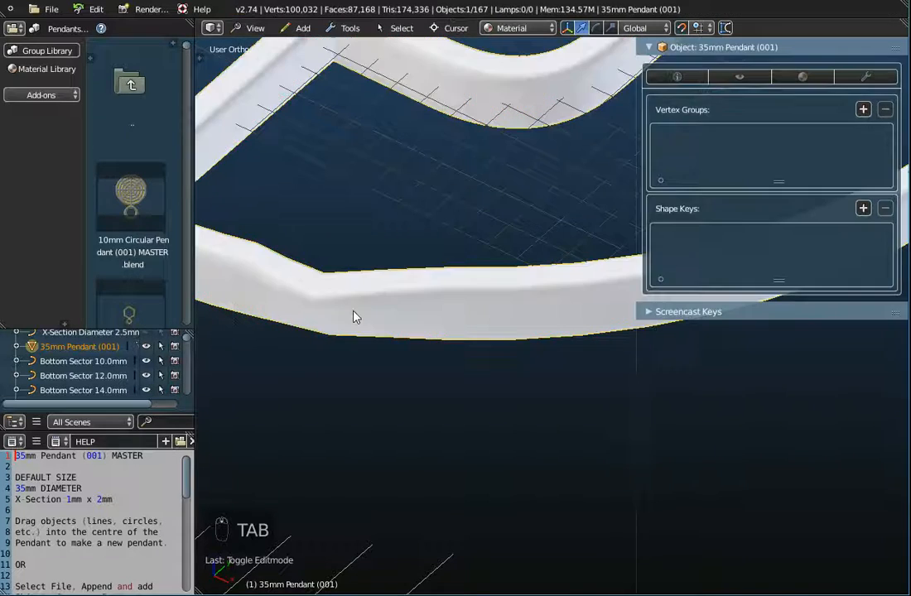
pyautogui.scroll(-3, 391, 285)
pyautogui.moveTo(391, 285); pyautogui.dragTo(480, 329, button='middle')
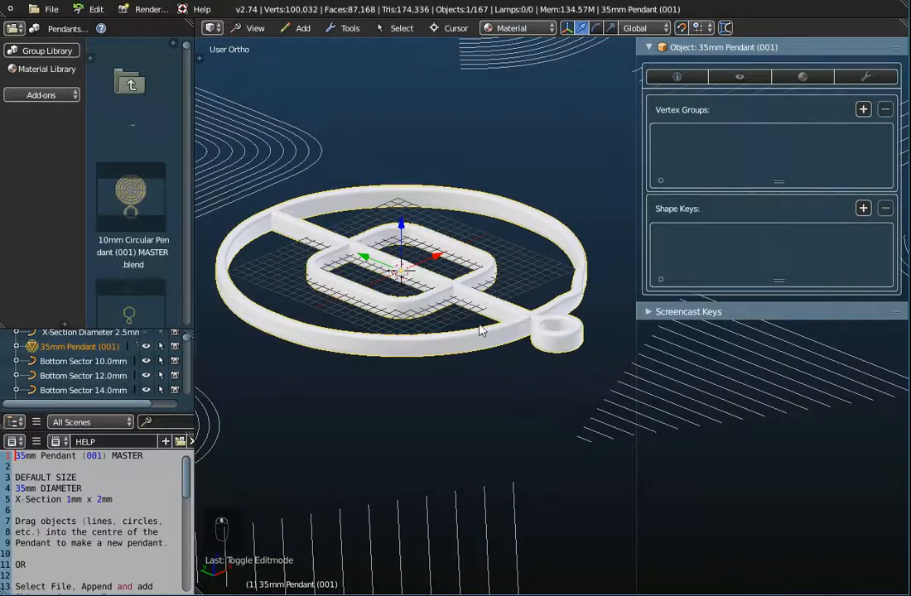
# Review the Convert to Mesh object tool and the file export options for the pendant
pyautogui.click(351, 31)
pyautogui.moveTo(359, 45)
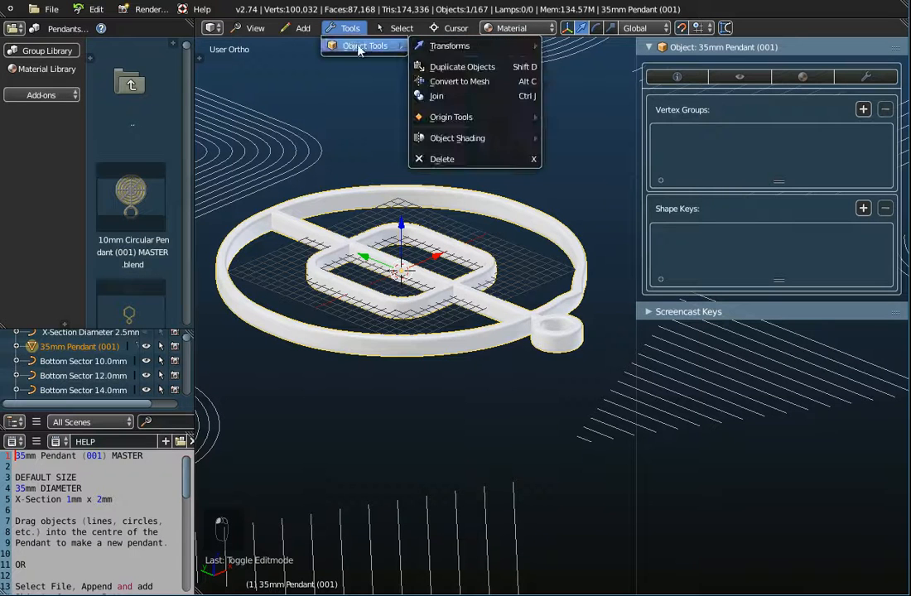
pyautogui.click(455, 82)
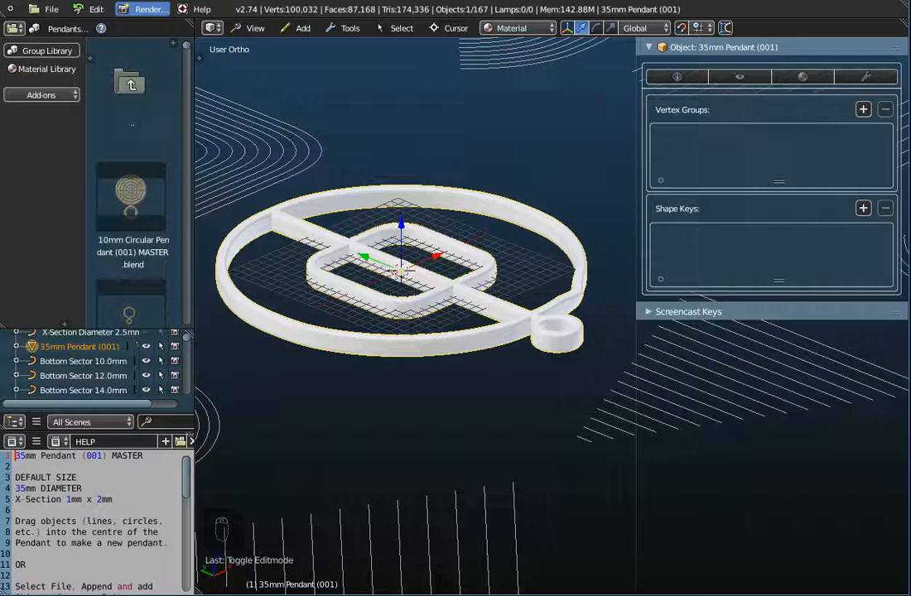
pyautogui.click(46, 9)
pyautogui.moveTo(60, 308)
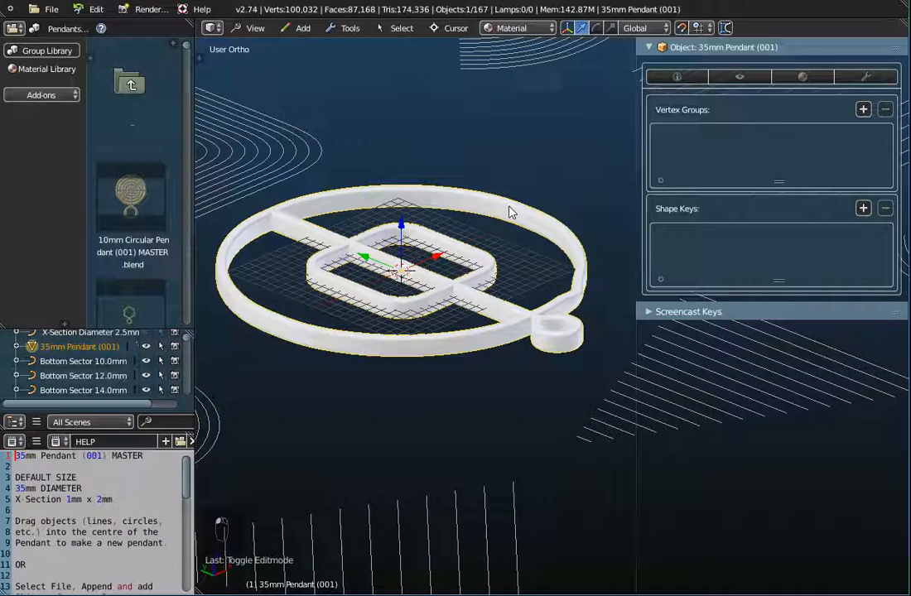
# Look through the mesh and curve types that can be added to the scene
pyautogui.scroll(-5, 509, 208)
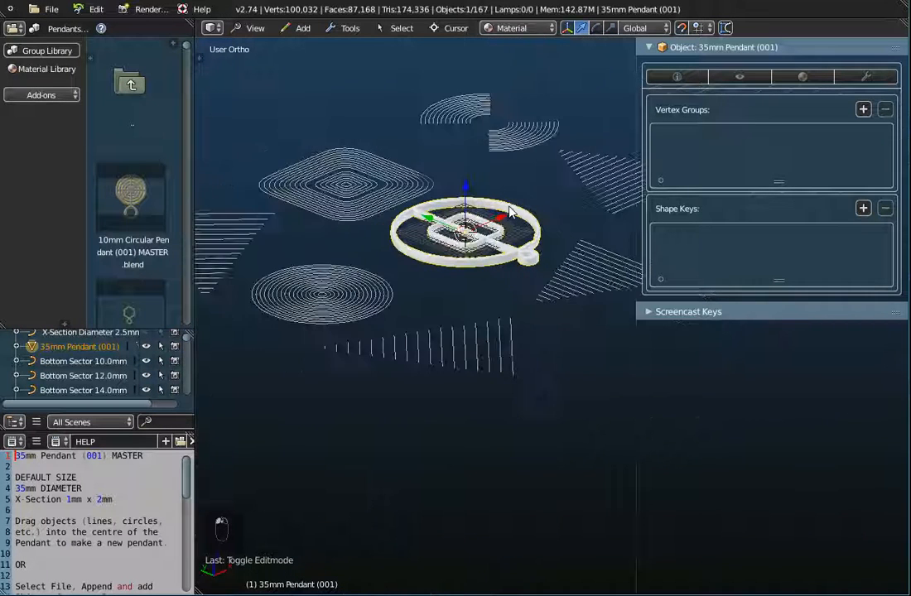
pyautogui.click(305, 32)
pyautogui.moveTo(310, 49)
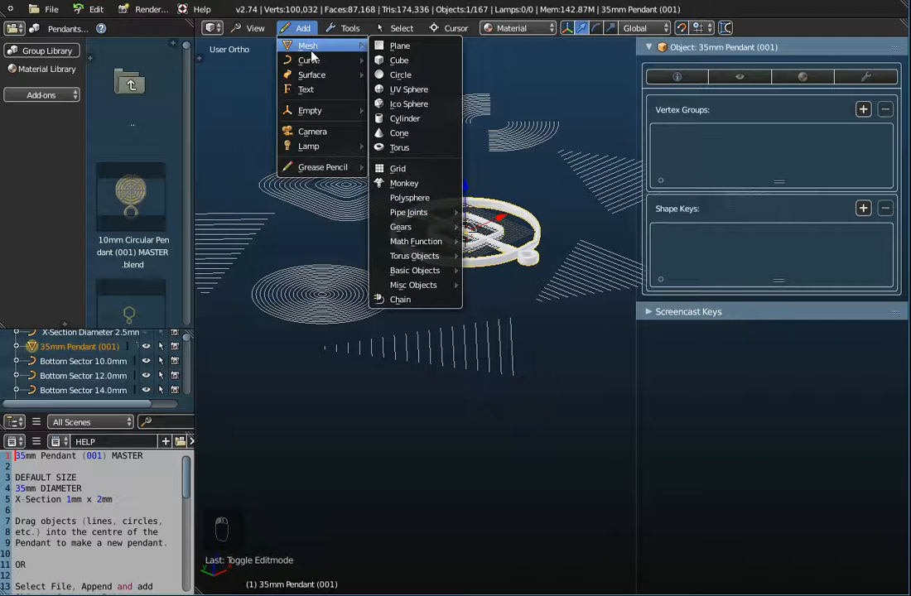
pyautogui.moveTo(312, 66)
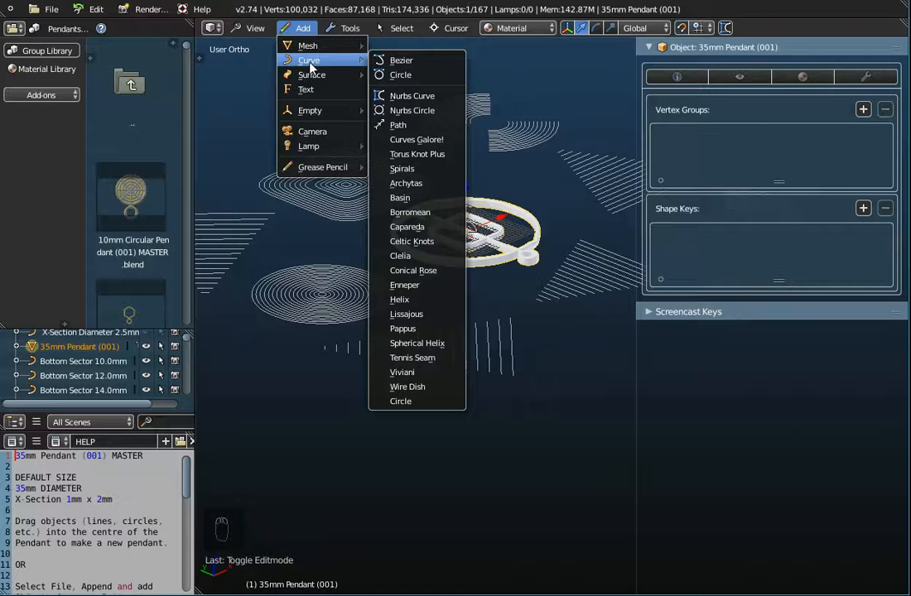